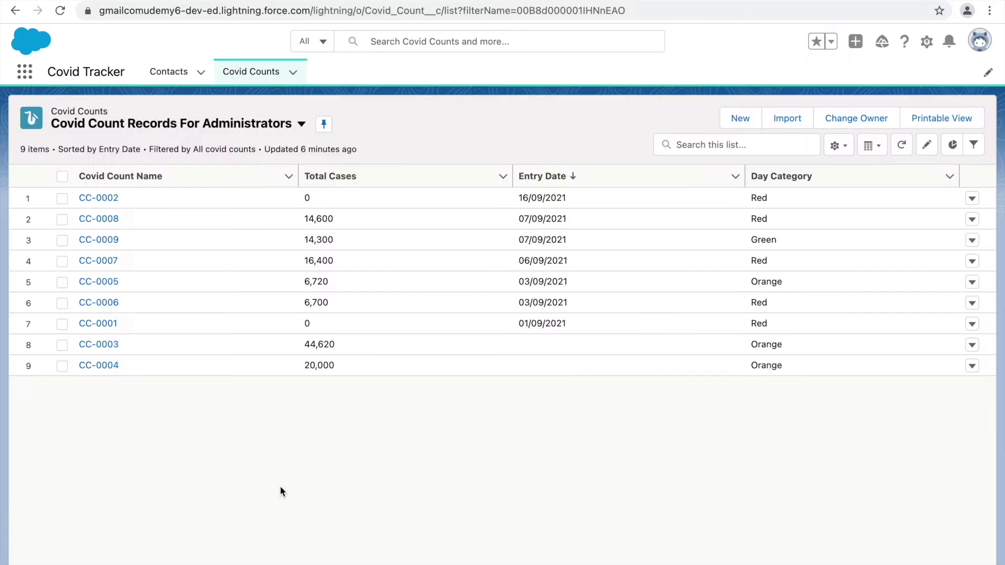
- Open a contact from the Contacts list and examine its related lists and detail fields
left_click(165, 73)
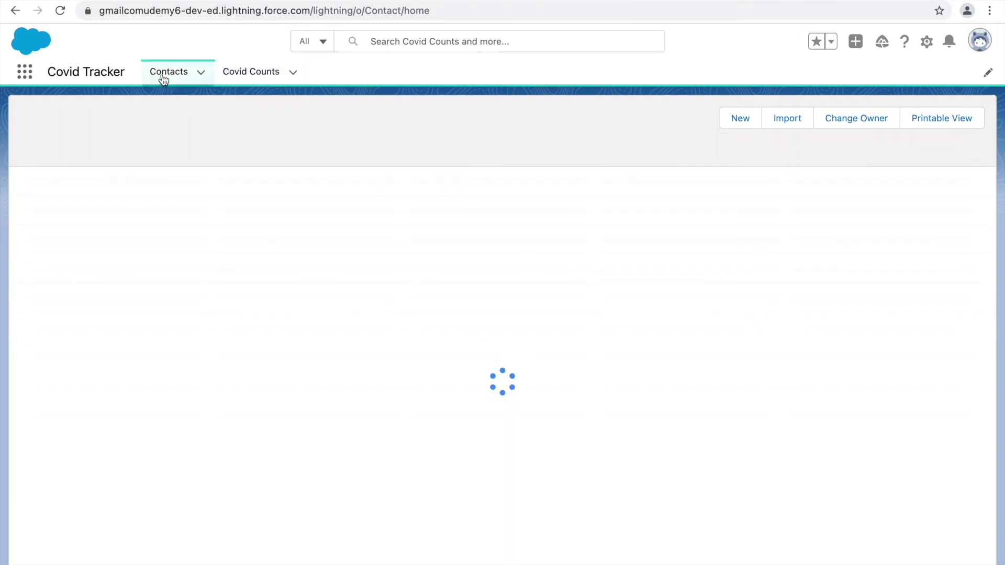
left_click(241, 75)
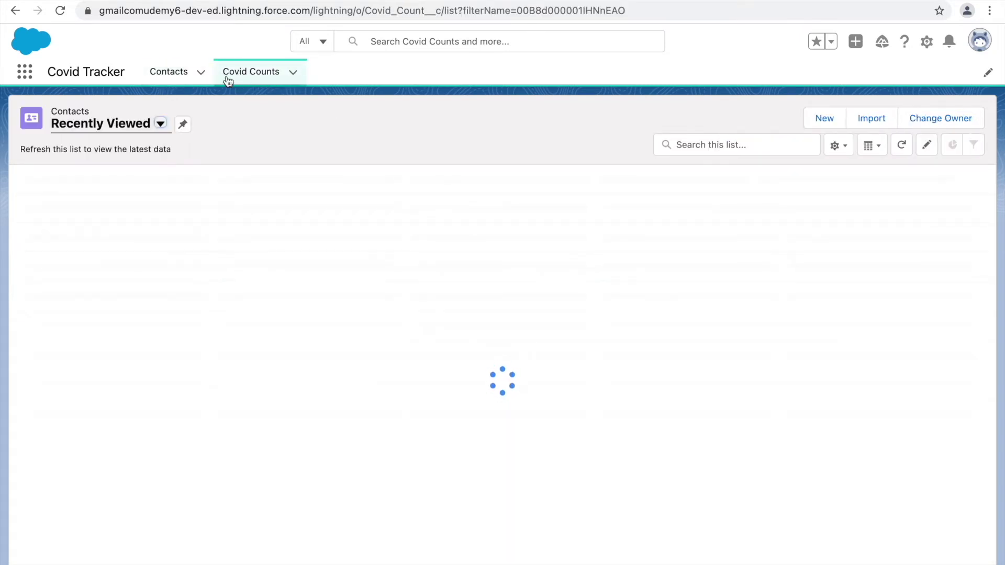
left_click(173, 73)
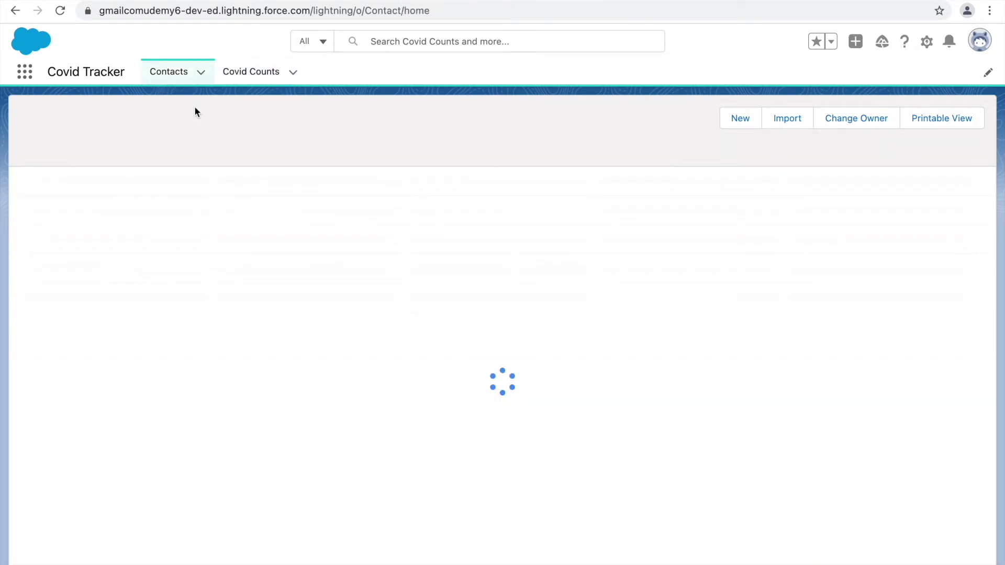
left_click(103, 199)
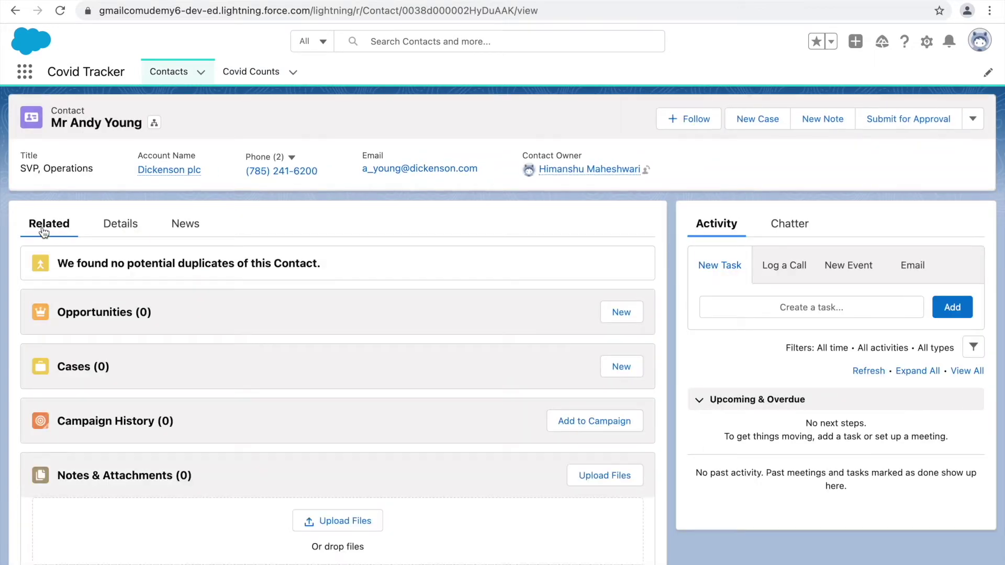
left_click(120, 224)
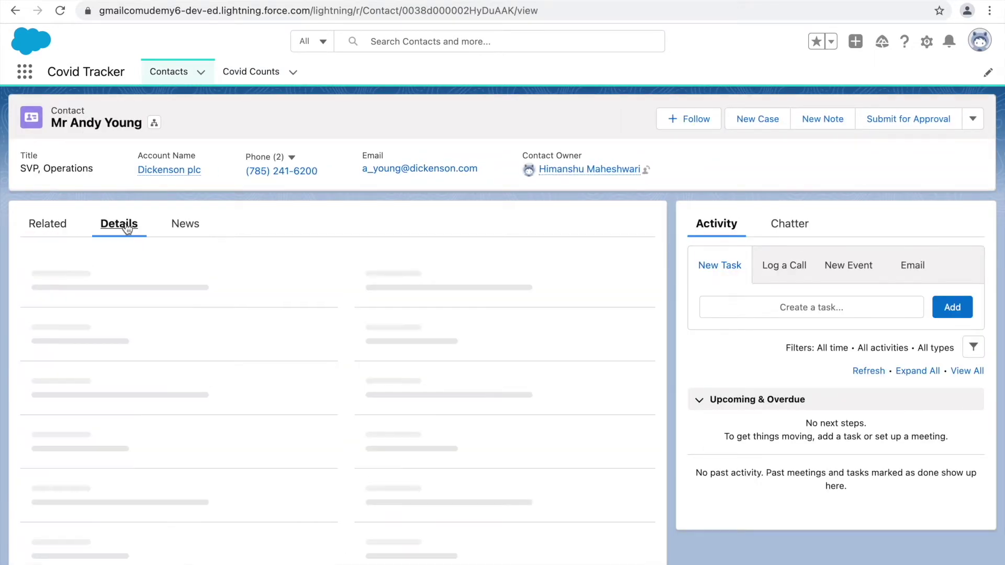
scroll(270, 531, "down", 2)
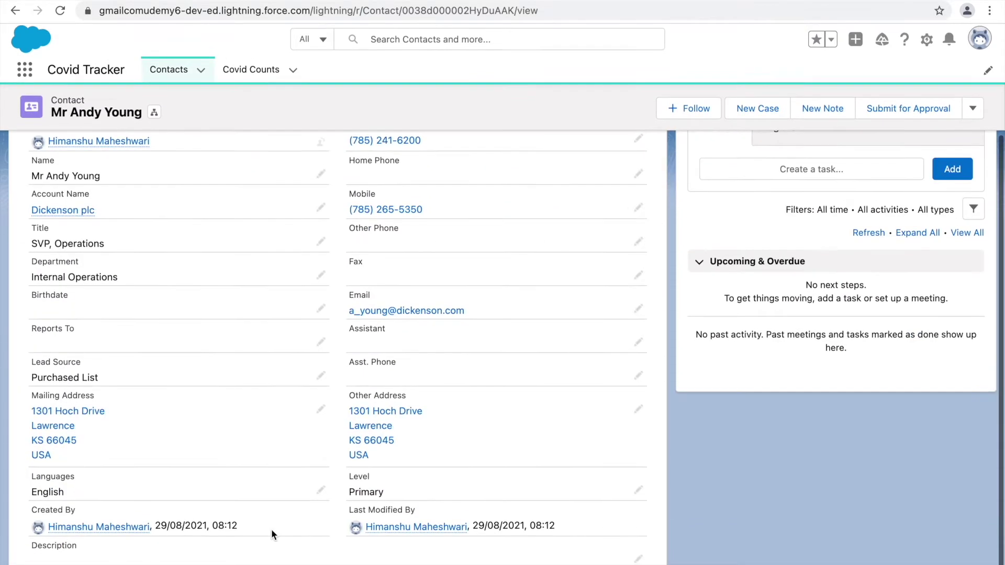
scroll(199, 377, "up", 2)
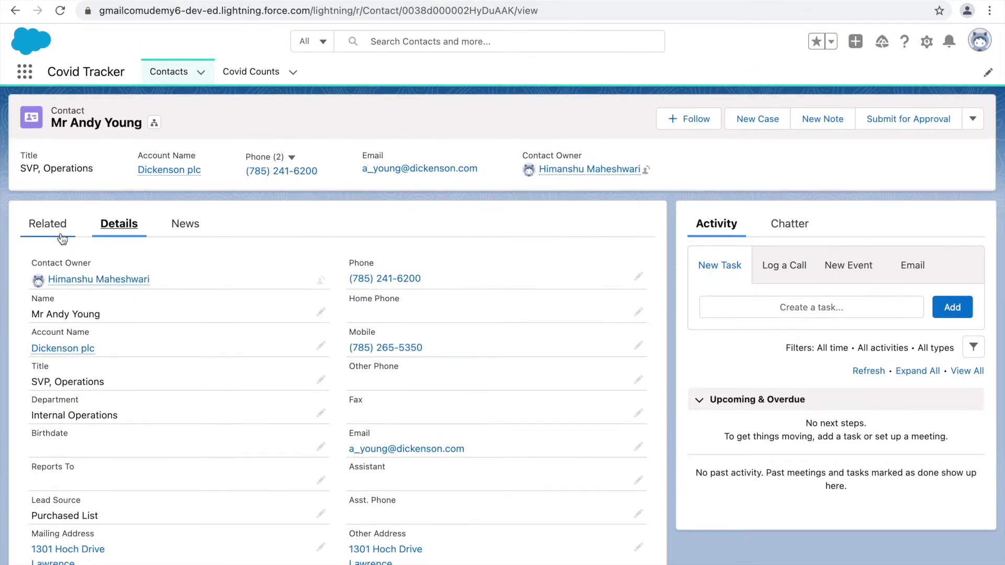
left_click(71, 223)
left_click(121, 225)
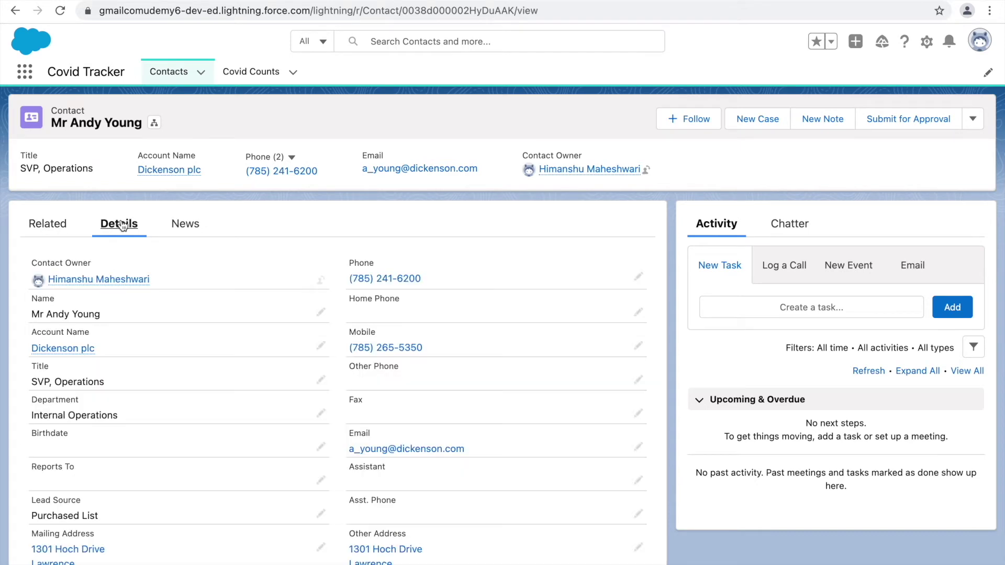
- Open the Covid Count object's Fields & Relationships in Setup and start a new custom field
left_click(242, 74)
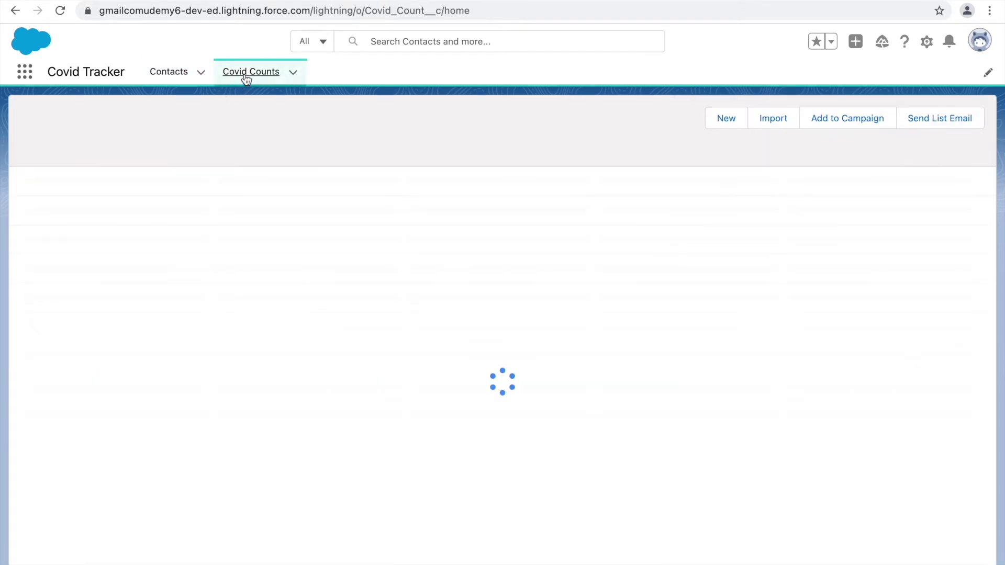
left_click(926, 41)
left_click(850, 199)
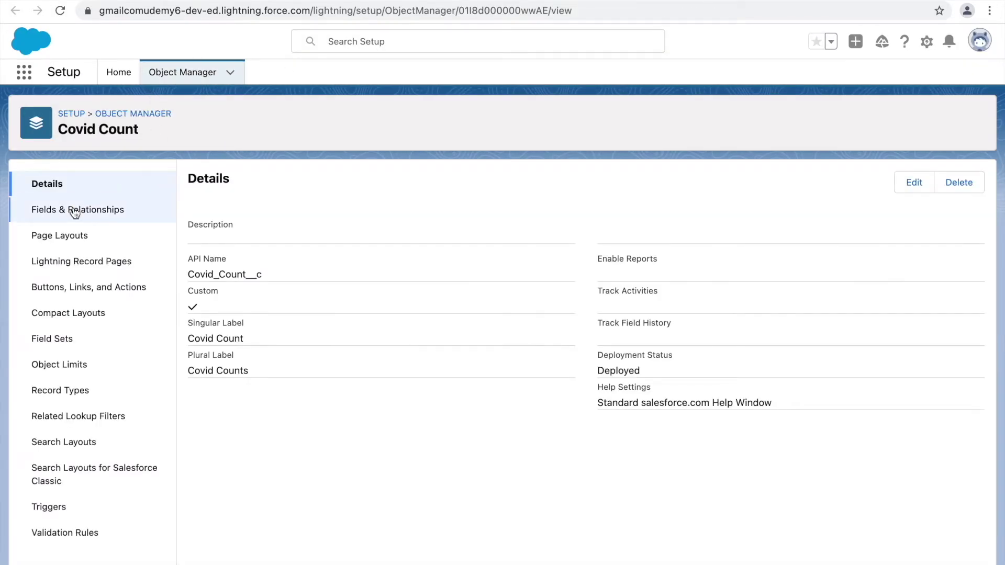
left_click(75, 212)
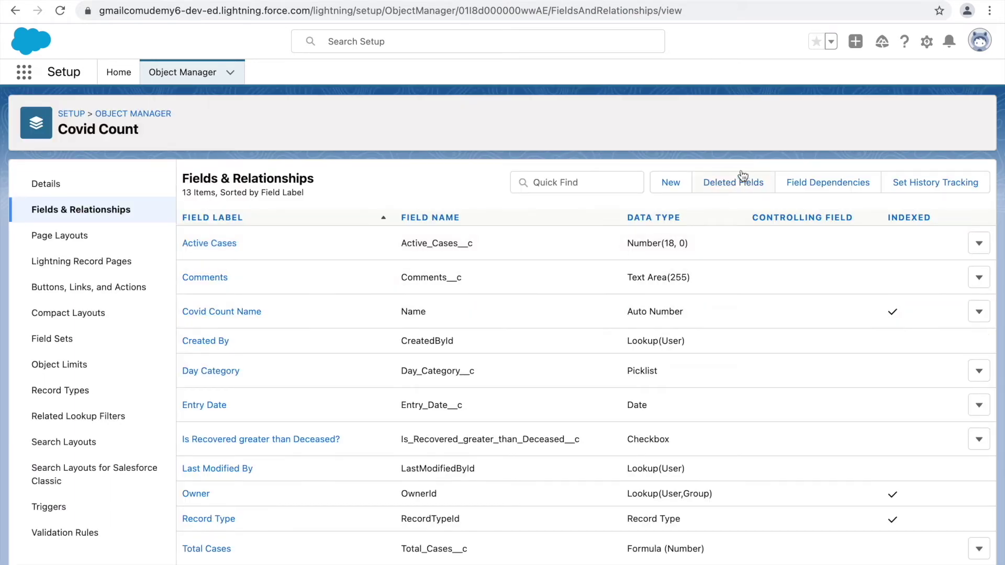
left_click(672, 184)
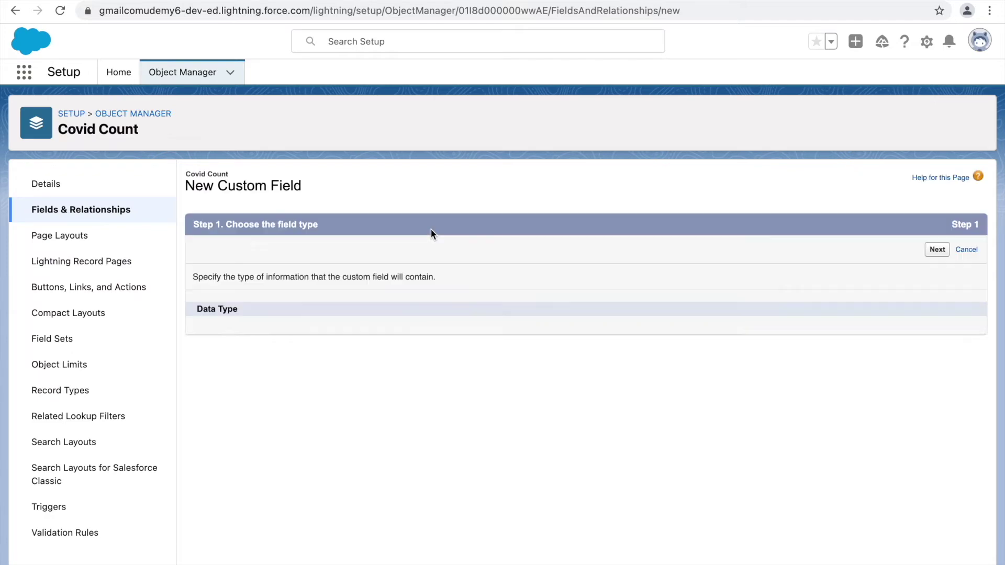
- Review the relationship types and set the new field's data type to Lookup Relationship
left_click(204, 434)
scroll(207, 438, "down", 2)
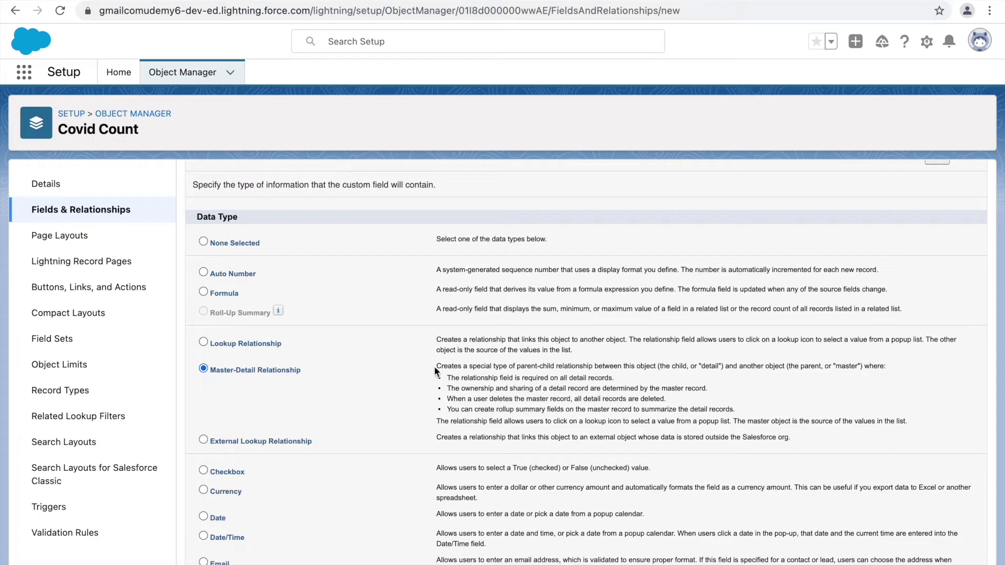
left_click_drag(436, 367, 665, 411)
left_click(653, 415)
left_click(238, 344)
scroll(576, 314, "up", 2)
left_click(935, 250)
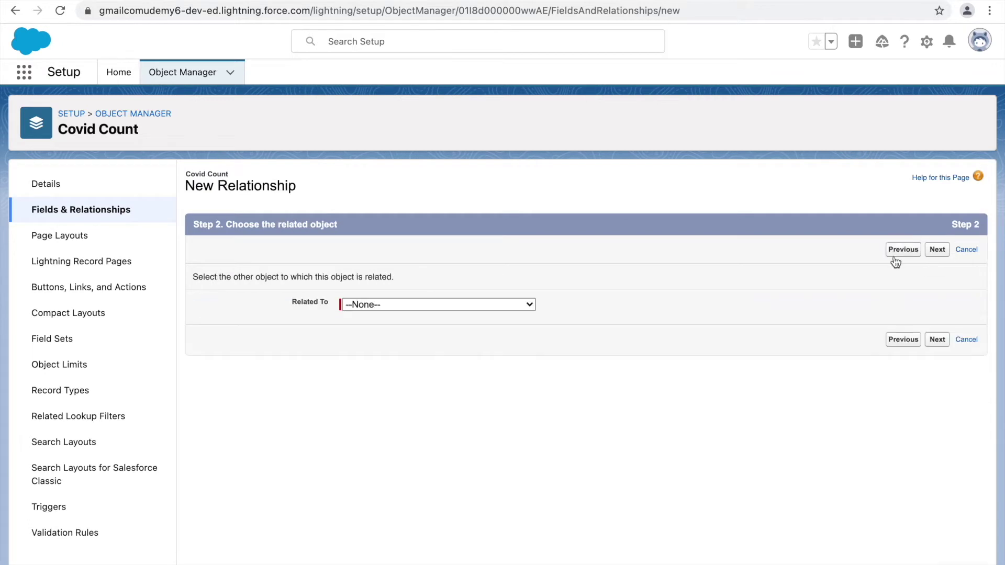
- Relate the lookup field to the Contact object and continue to the label and name settings
left_click(452, 309)
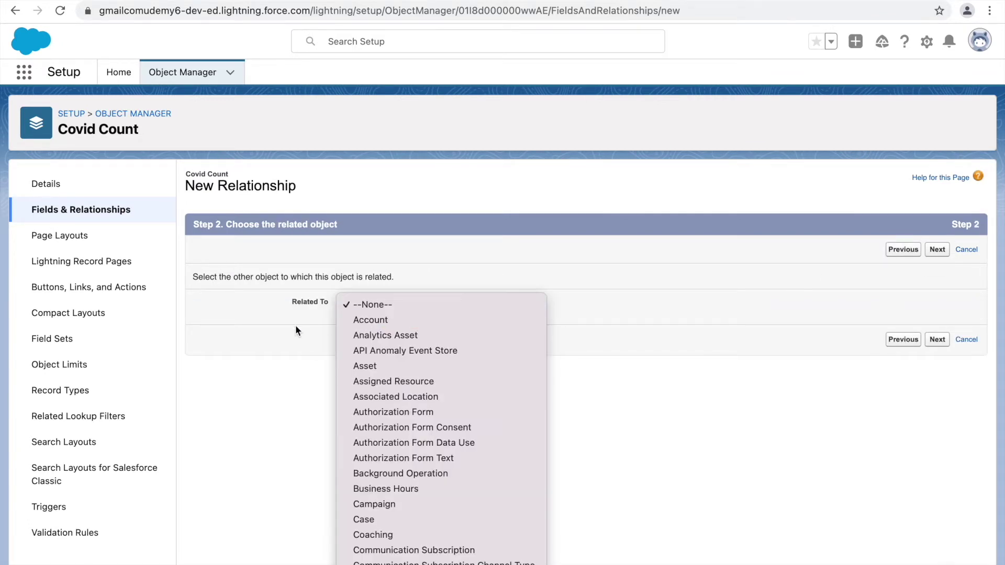
left_click(307, 304)
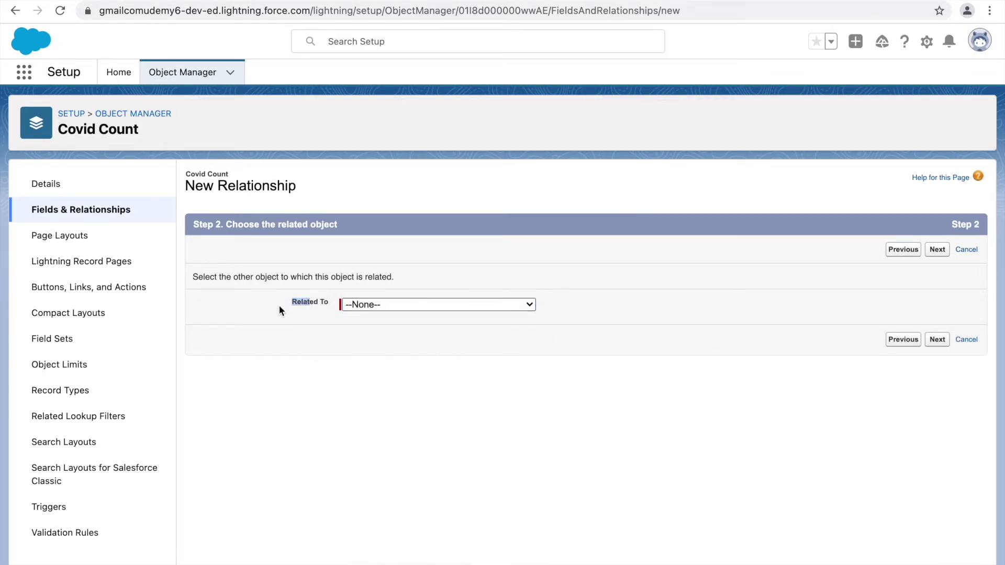
left_click(410, 305)
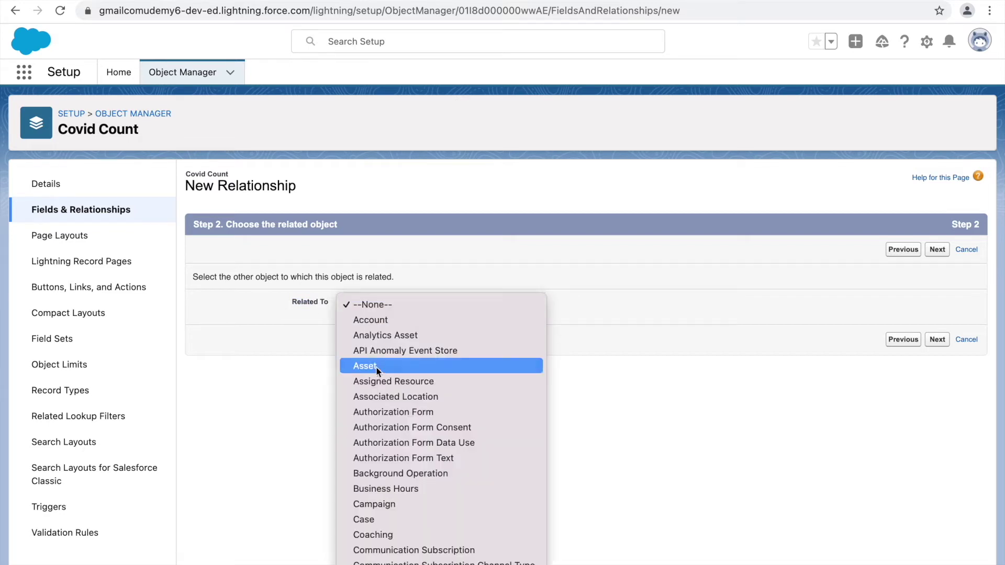
scroll(398, 510, "down", 2)
scroll(394, 520, "down", 3)
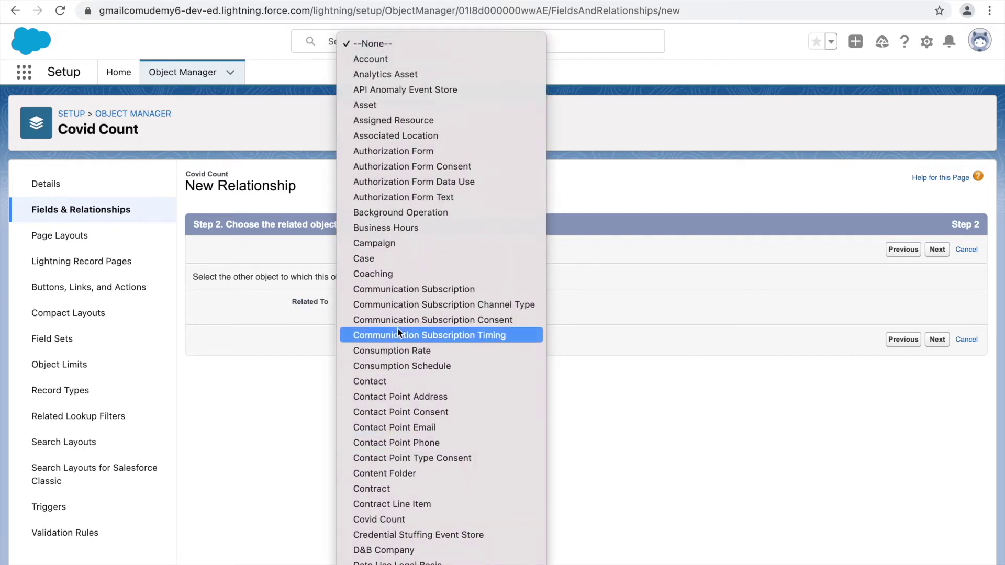
left_click(375, 382)
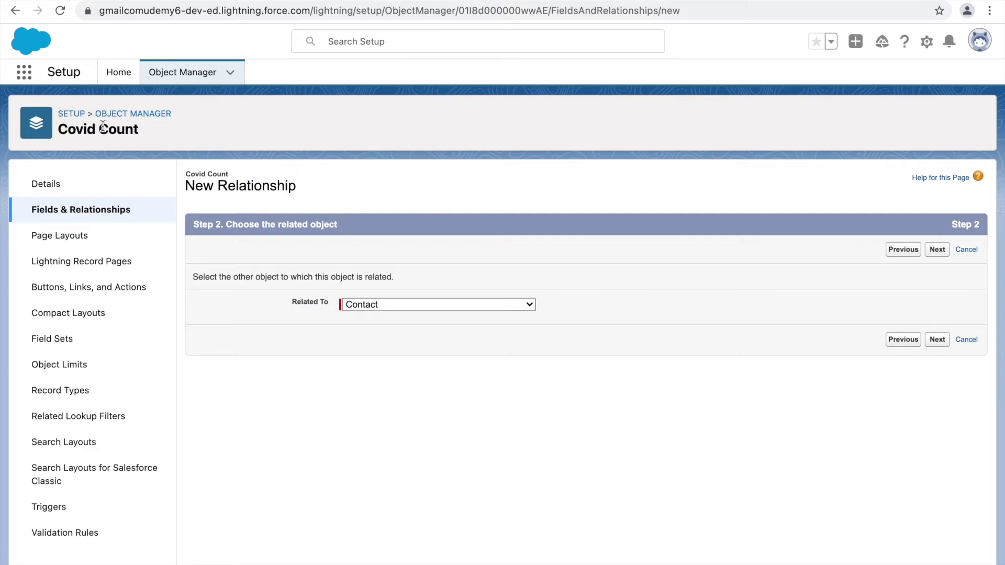
left_click(358, 306)
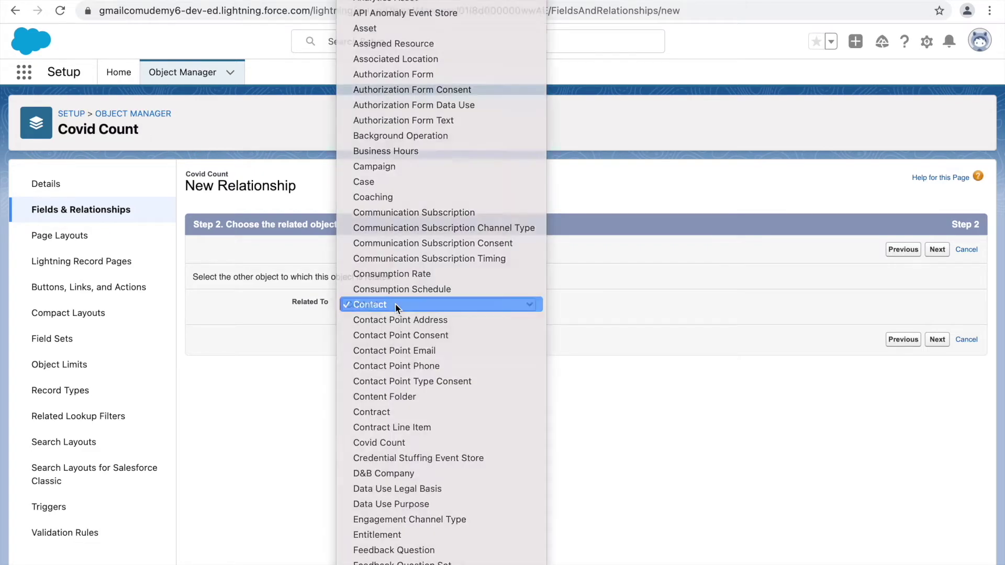
left_click(367, 296)
left_click(935, 340)
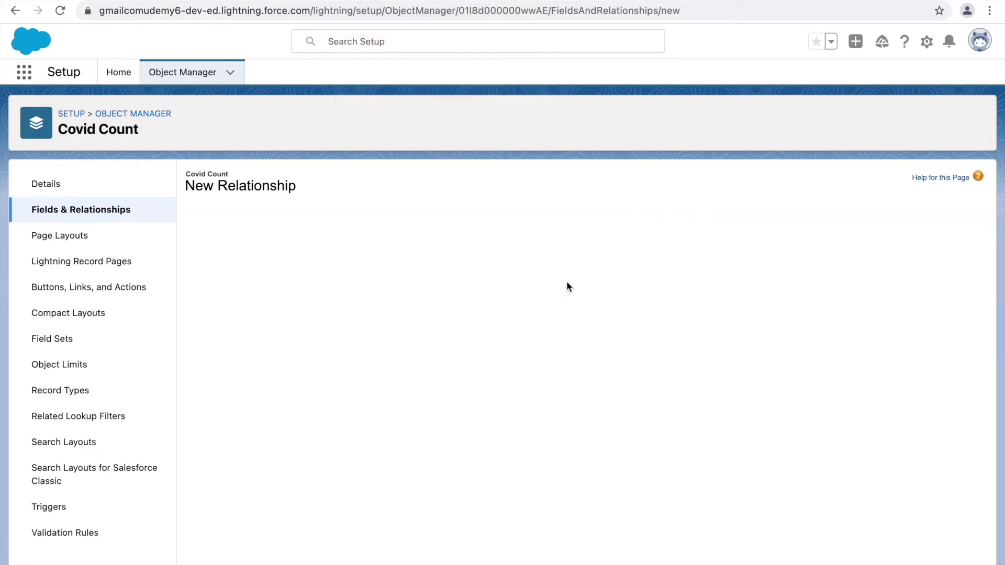
- Label the lookup field Primary Contact Person and let its field name fill in from the label
double_click(370, 278)
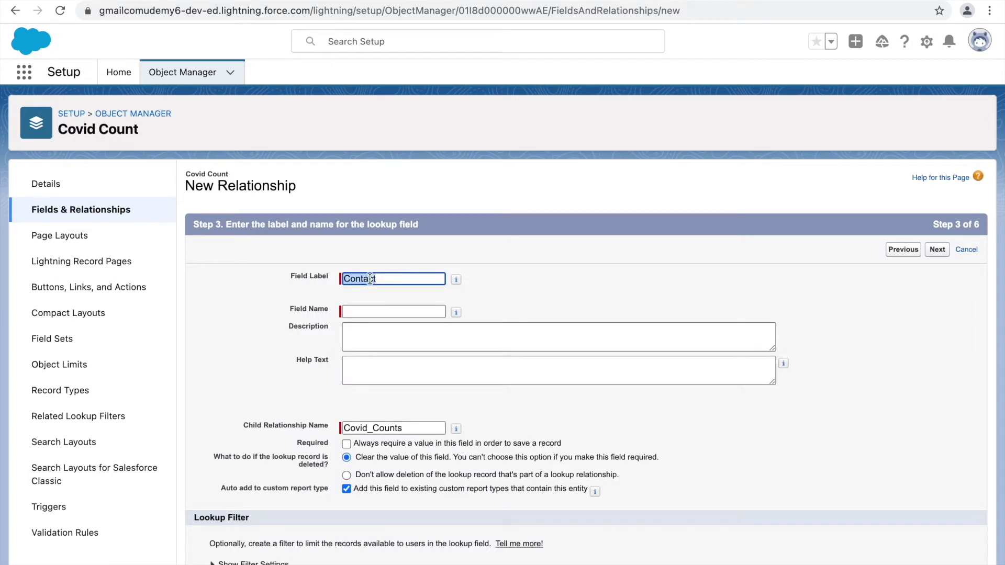
type("Primary Contact Person")
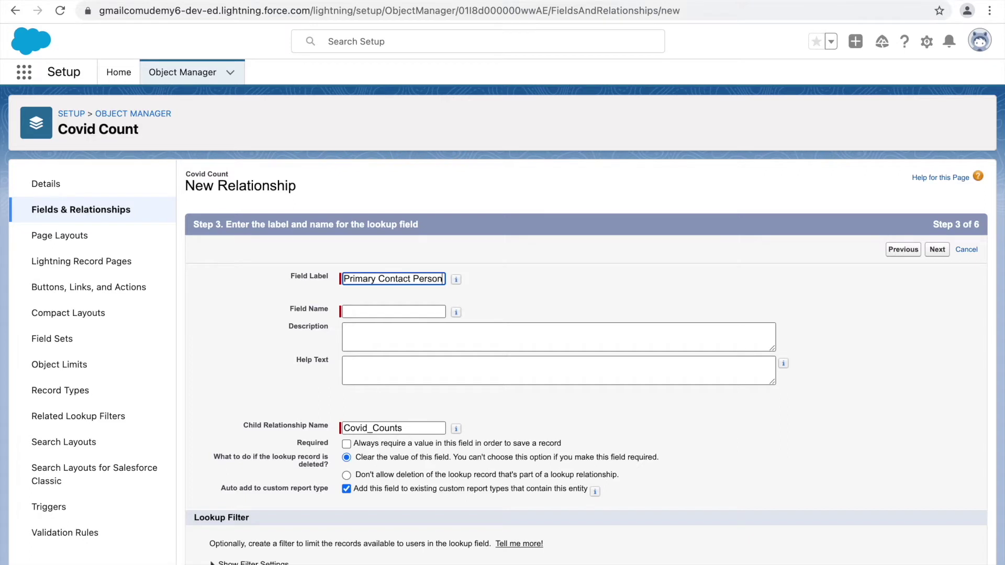
key("Tab")
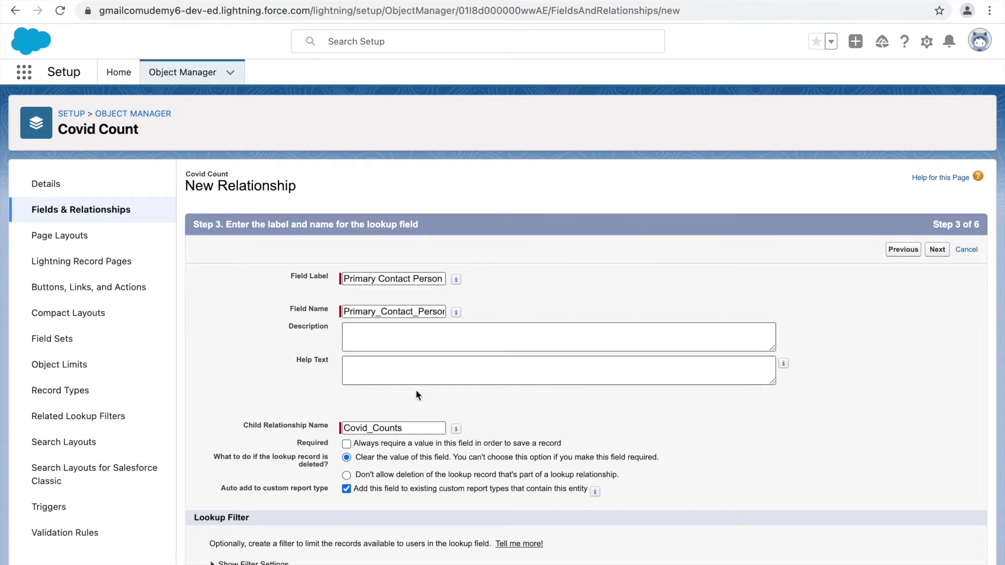
- Examine the lookup field's child relationship name and its option to always require a value
left_click(395, 427)
double_click(395, 426)
left_click(509, 426)
right_click(522, 423)
left_click(313, 443)
left_click_drag(354, 443, 443, 442)
left_click(503, 444)
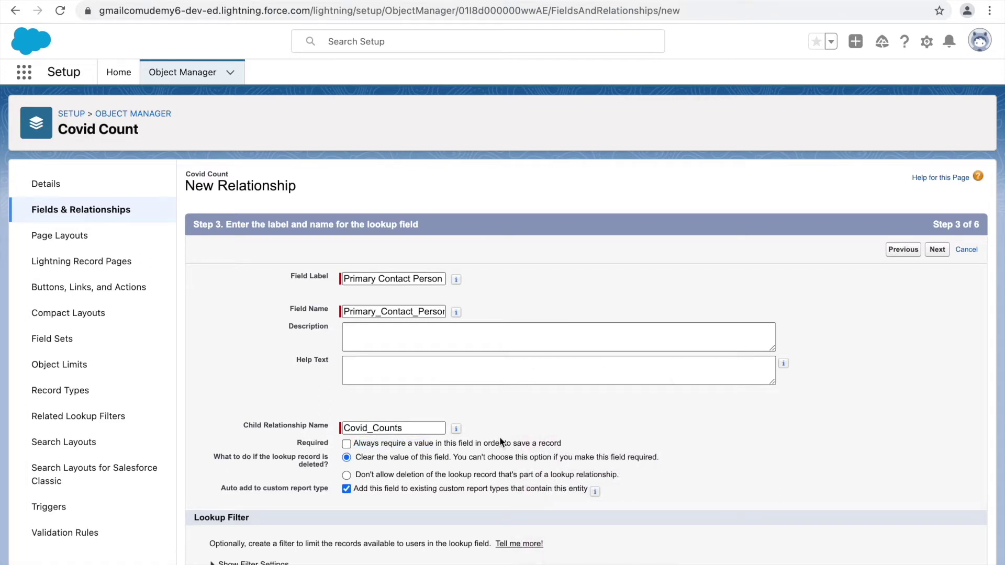
- Try the Required option on the lookup field and leave it turned off
left_click(348, 443)
left_click(347, 444)
left_click(347, 444)
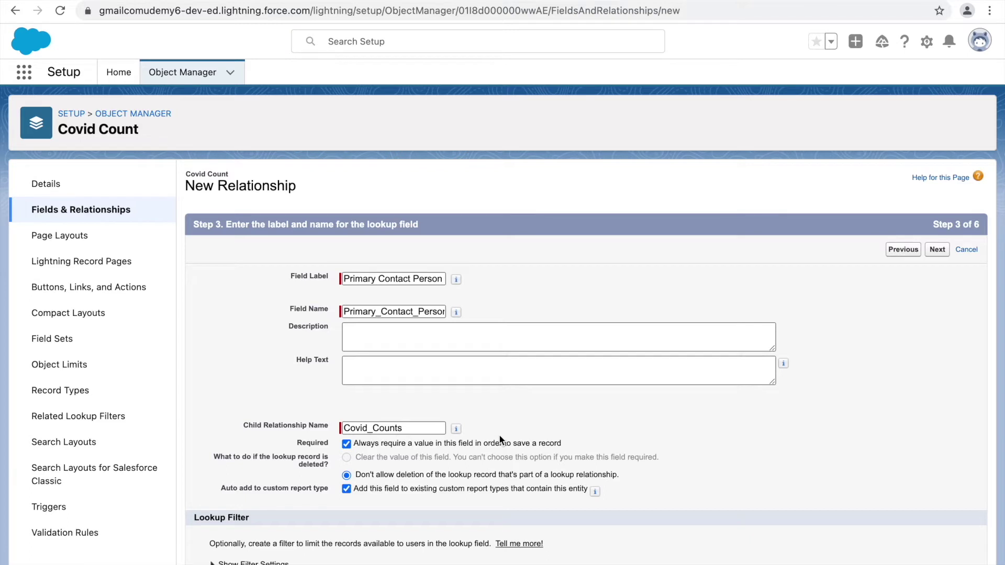
left_click(347, 444)
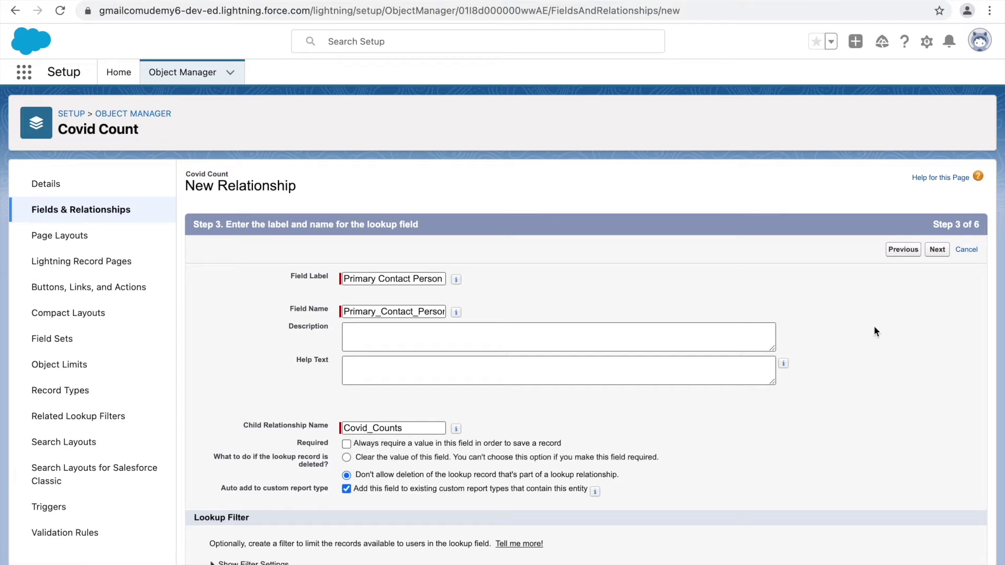
- Return to the field type choice, use Master-Detail Relationship instead, and relate it to Contact
left_click(903, 250)
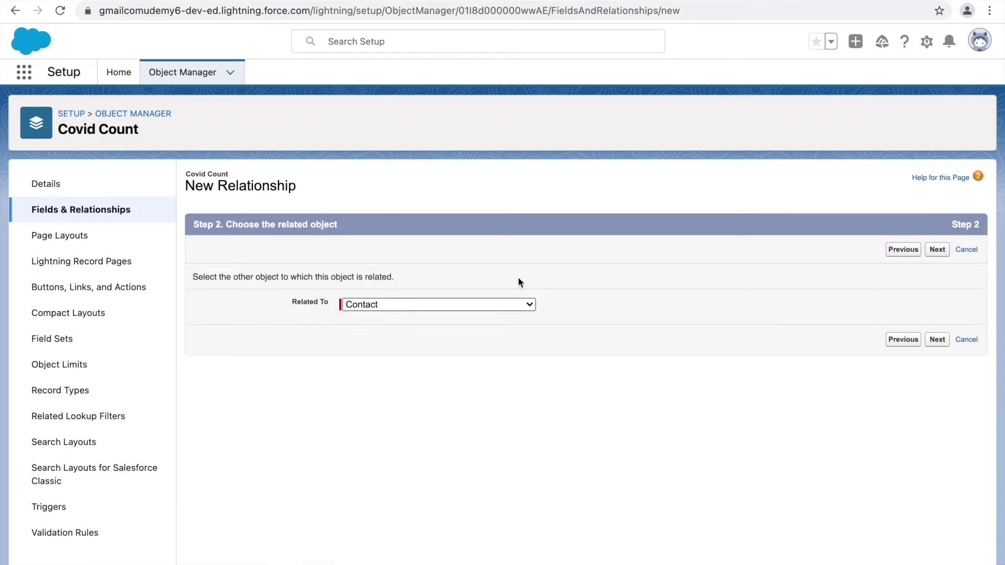
left_click(903, 250)
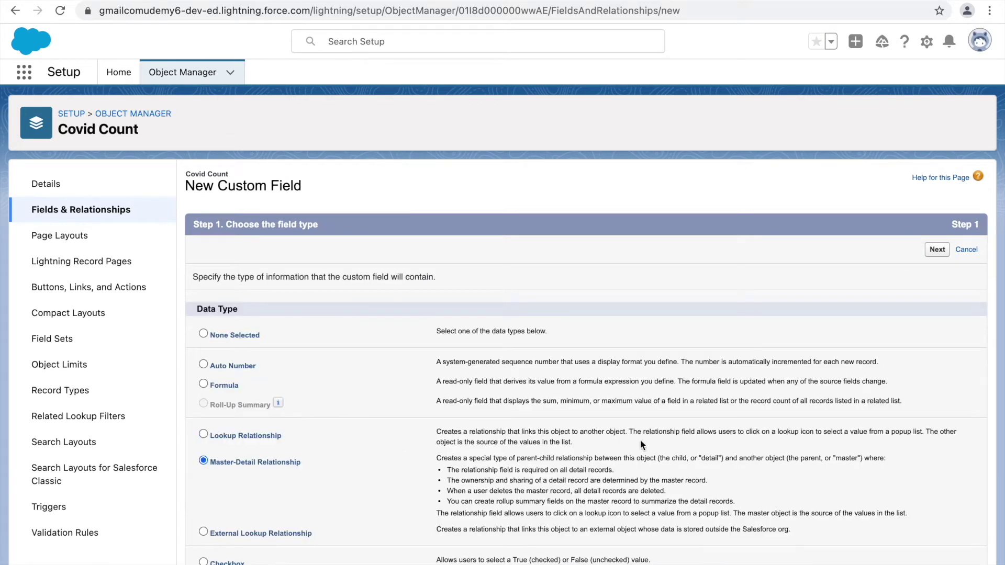
left_click(936, 253)
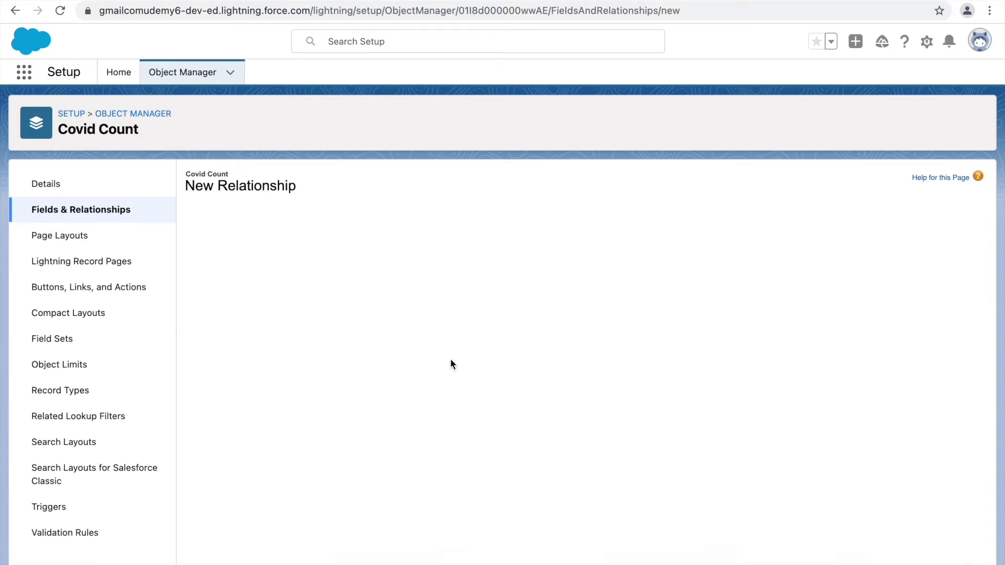
left_click(432, 304)
scroll(372, 486, "down", 5)
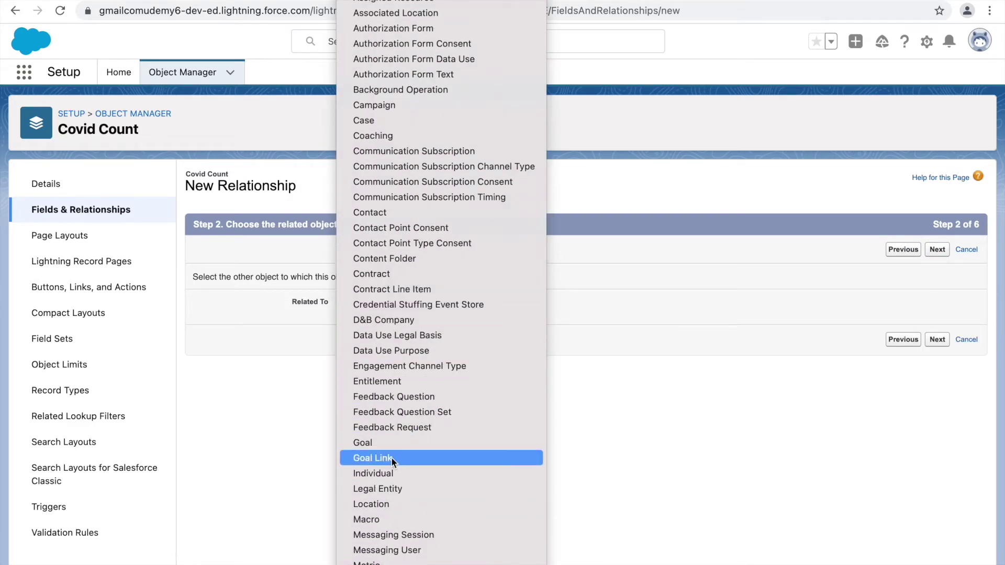
left_click(411, 212)
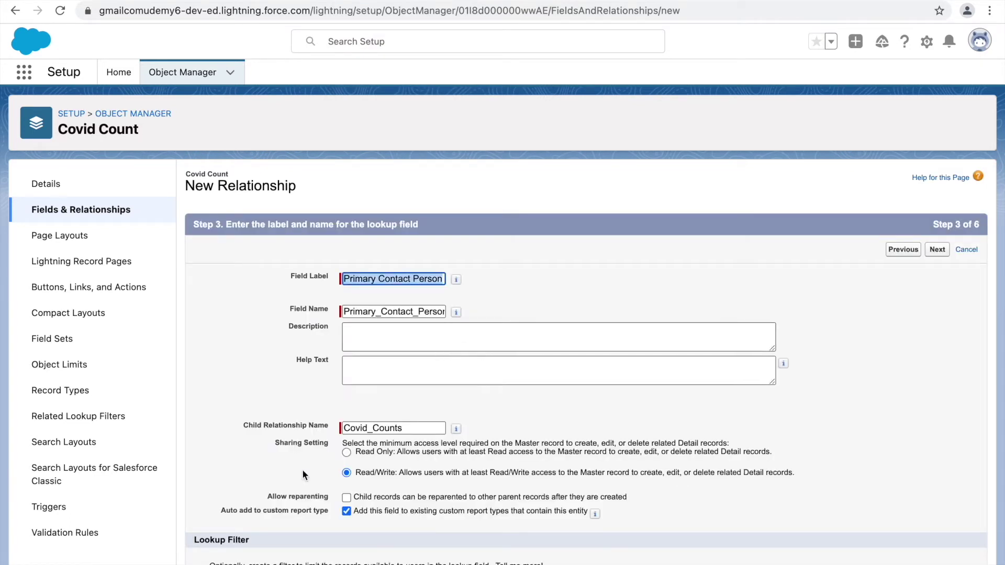
- Review the master-detail field's sharing and reparenting settings, and go back to the field type choice
scroll(295, 428, "down", 1)
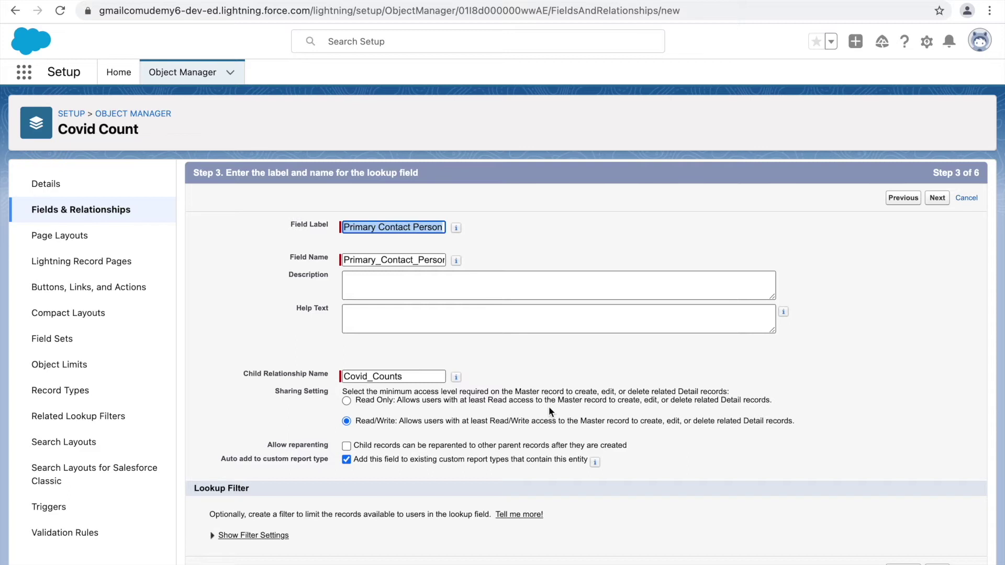
left_click(901, 200)
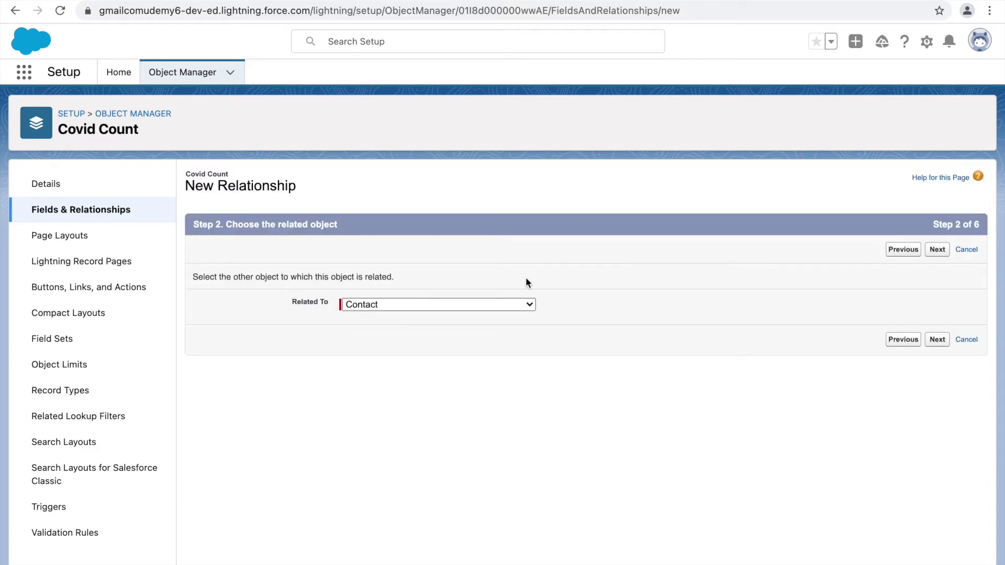
left_click(892, 252)
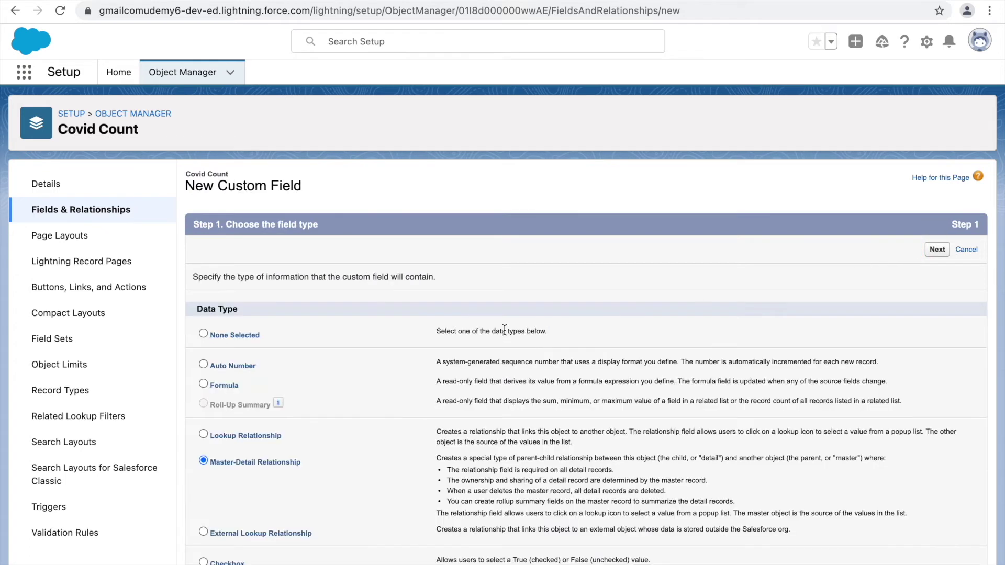
- Use Lookup Relationship as the field type, relate it to Contact, and continue to the field's label and name settings
left_click(236, 437)
left_click(937, 251)
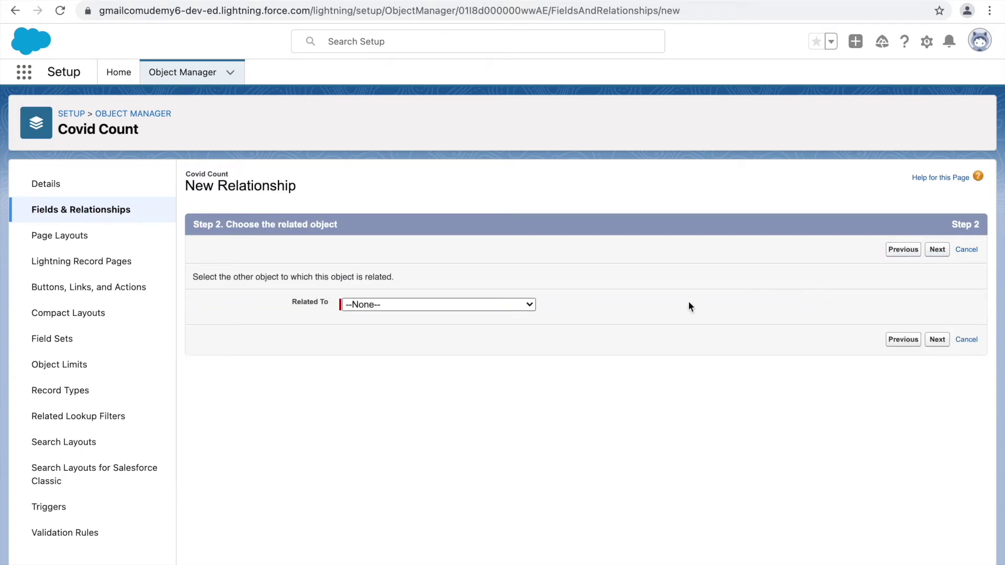
left_click(491, 308)
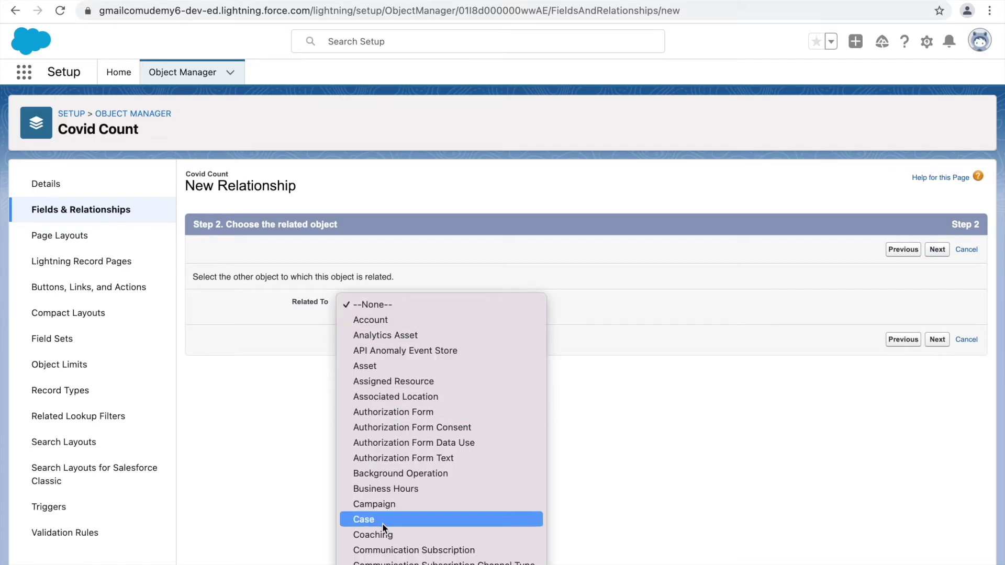
left_click(389, 383)
left_click(938, 250)
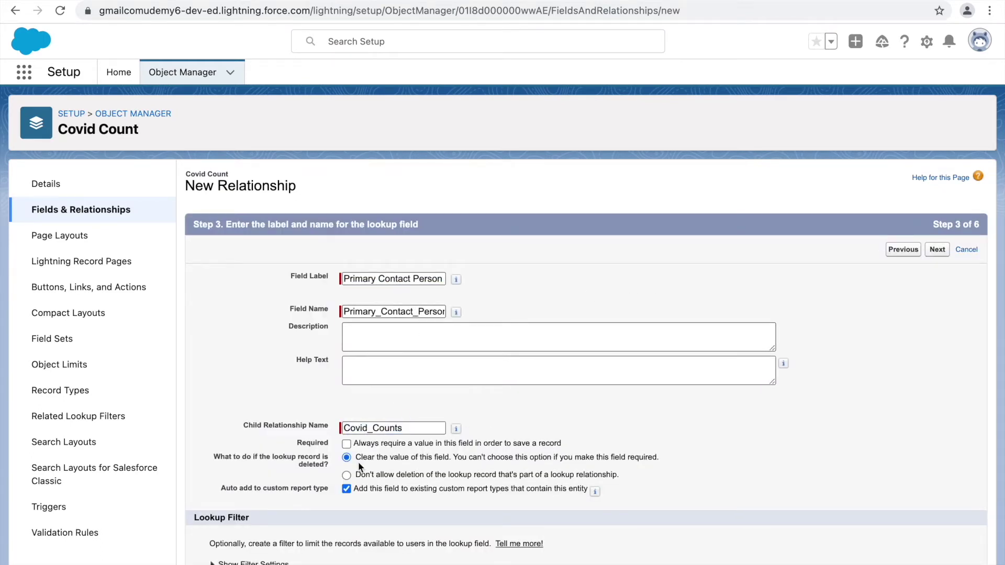
- Disallow deletion of a lookup record in use, try the Required option but leave it off, and continue to field-level security
scroll(358, 462, "down", 1)
left_click(275, 424)
left_click_drag(274, 424, 328, 438)
left_click(388, 430)
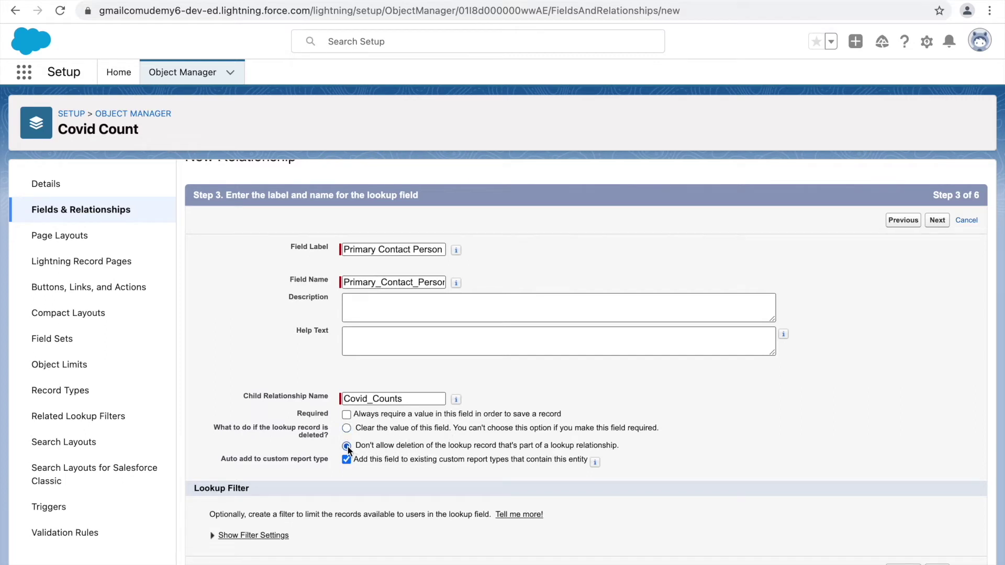
left_click(347, 414)
left_click(346, 416)
double_click(314, 416)
left_click(937, 220)
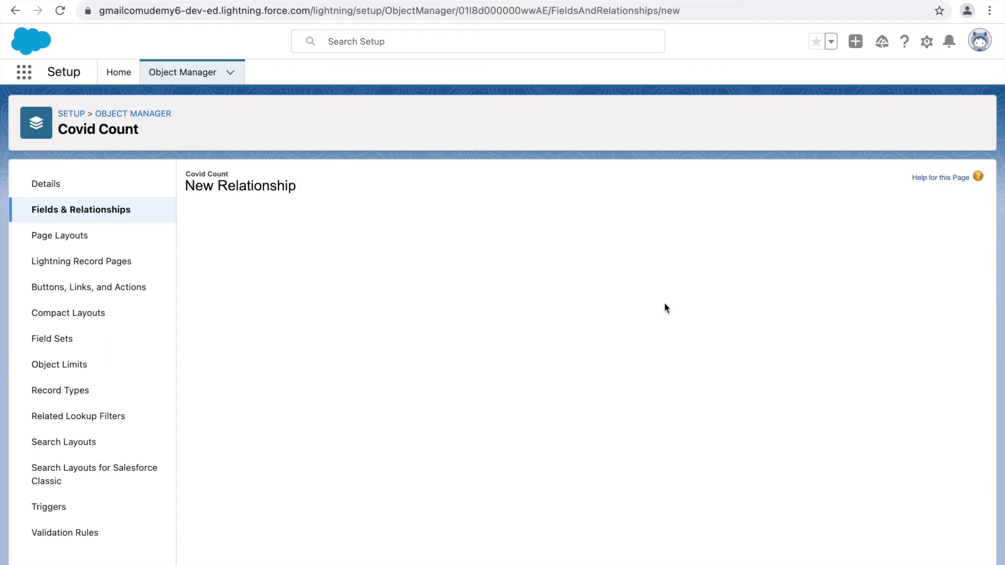
- Make Primary Contact Person visible only to the System Administrator profile and continue to the page layout assignment
scroll(640, 409, "down", 1)
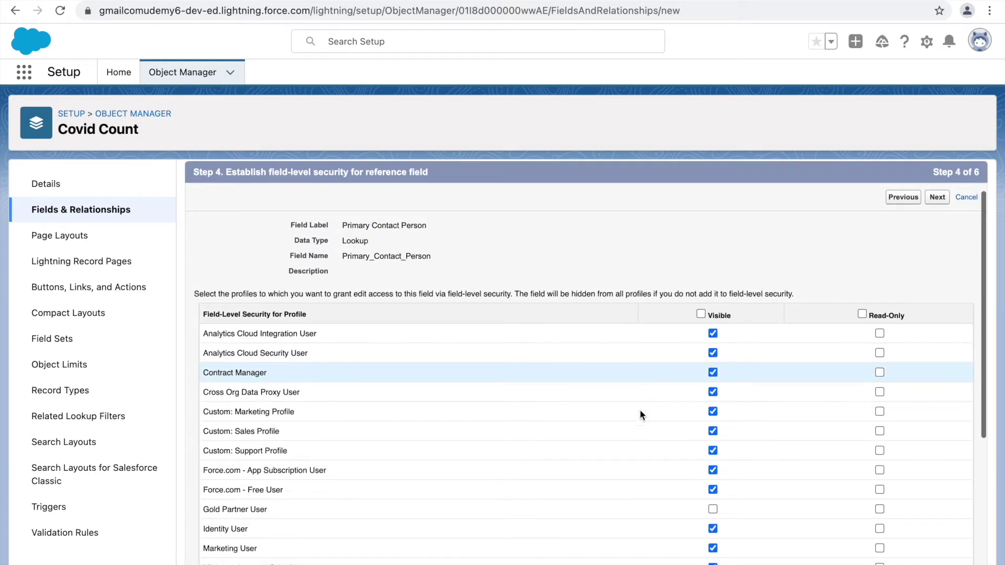
left_click(701, 310)
left_click(702, 310)
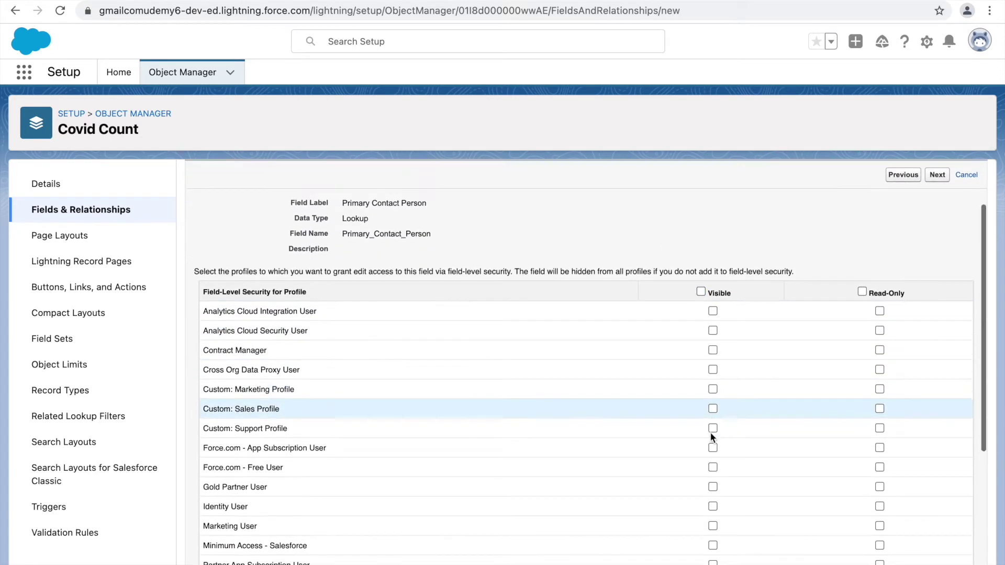
scroll(543, 479, "down", 5)
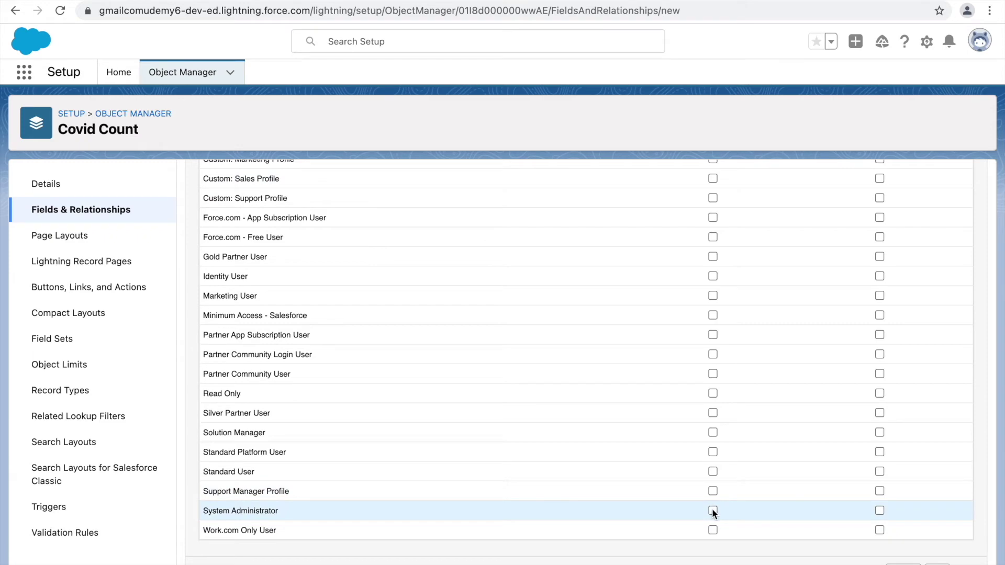
left_click(712, 491)
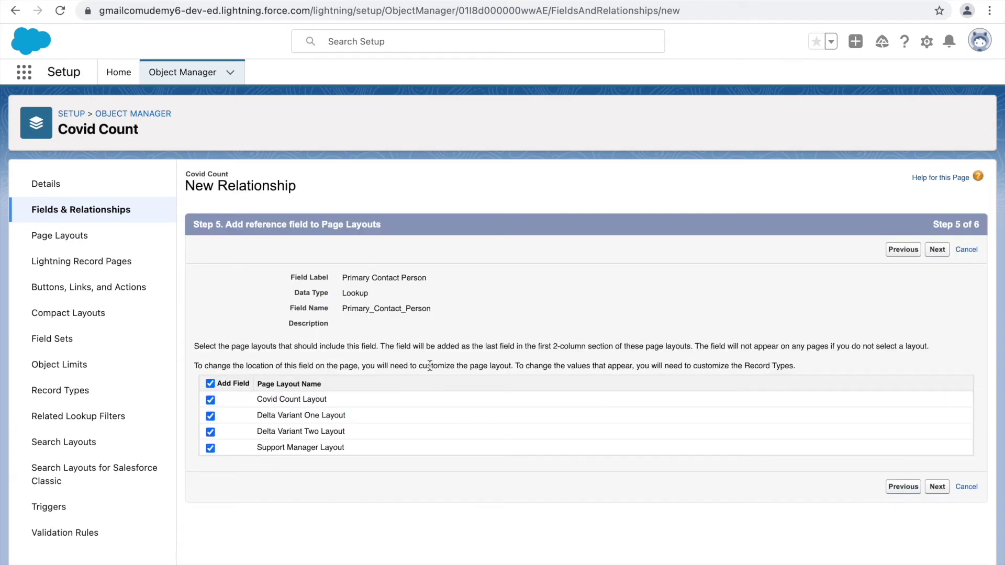
- Exclude the field from Covid Count Layout and Support Manager Layout, and continue to the custom related lists
left_click(211, 400)
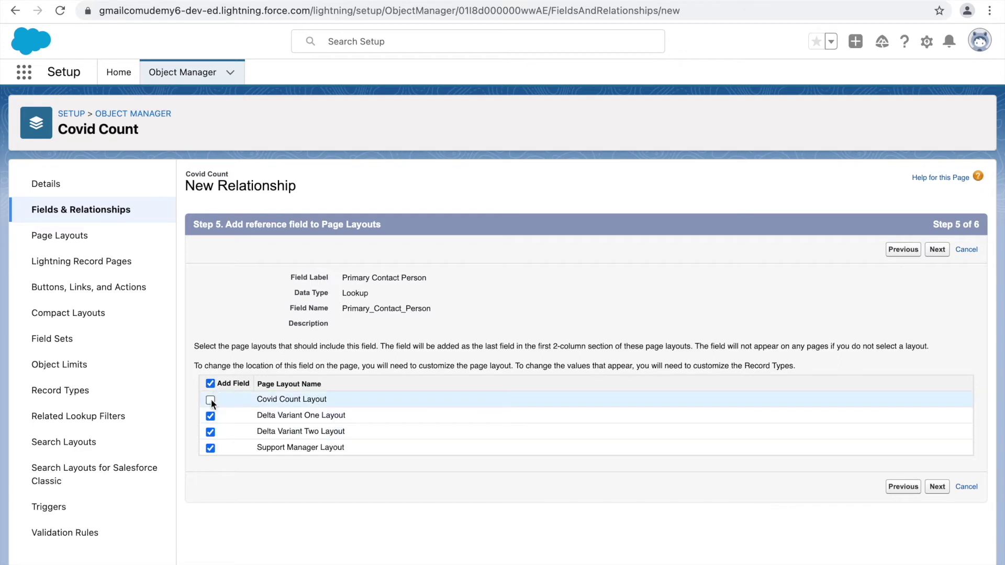
left_click(209, 448)
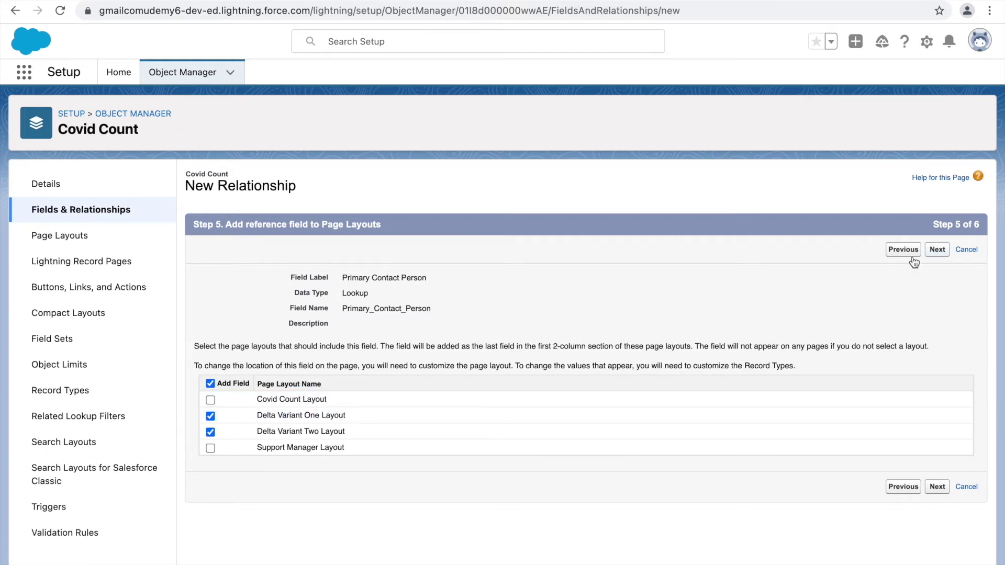
left_click(936, 250)
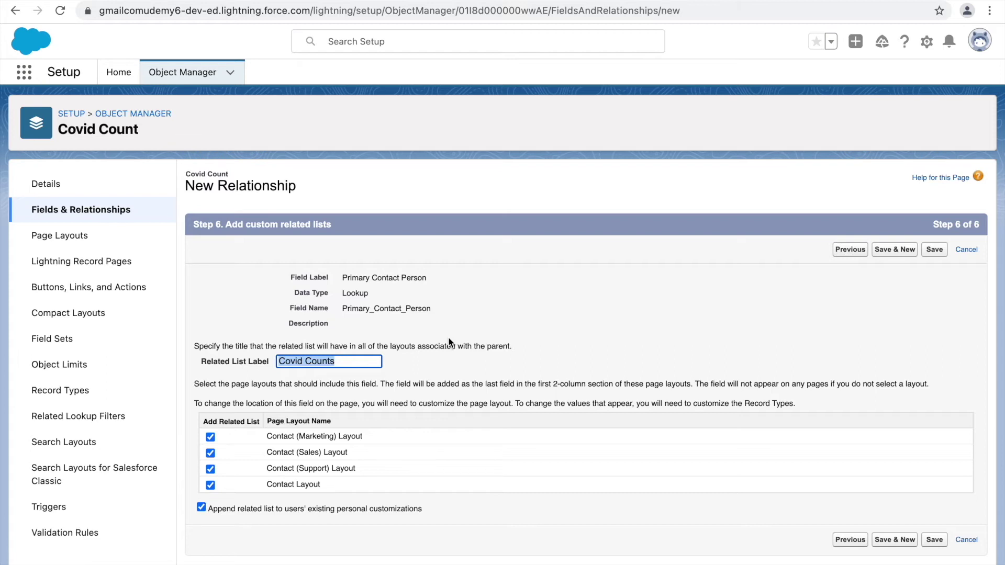
- Examine the related list label setting, and open the first contact's record in the Covid Tracker app
left_click_drag(203, 357, 249, 361)
left_click(283, 361)
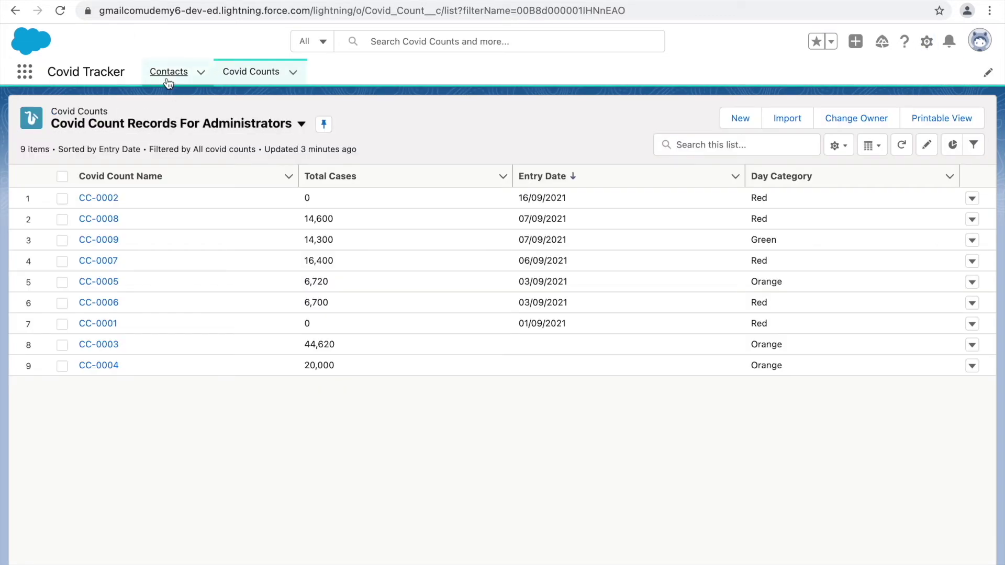
left_click(173, 72)
left_click(99, 198)
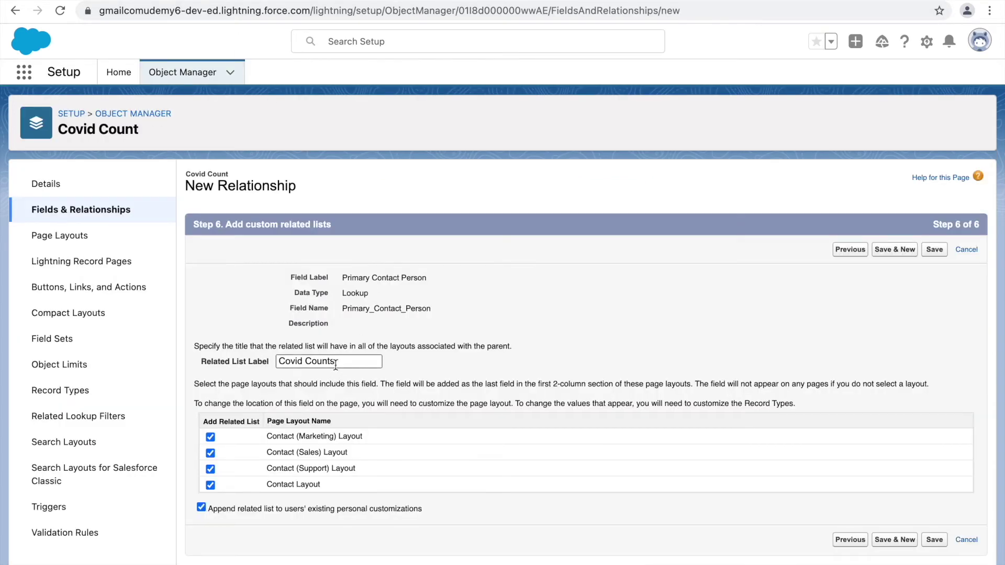
- Back in the field setup, set the related list label to Covid Count Cases and save the new lookup field
left_click(335, 365)
type("ases")
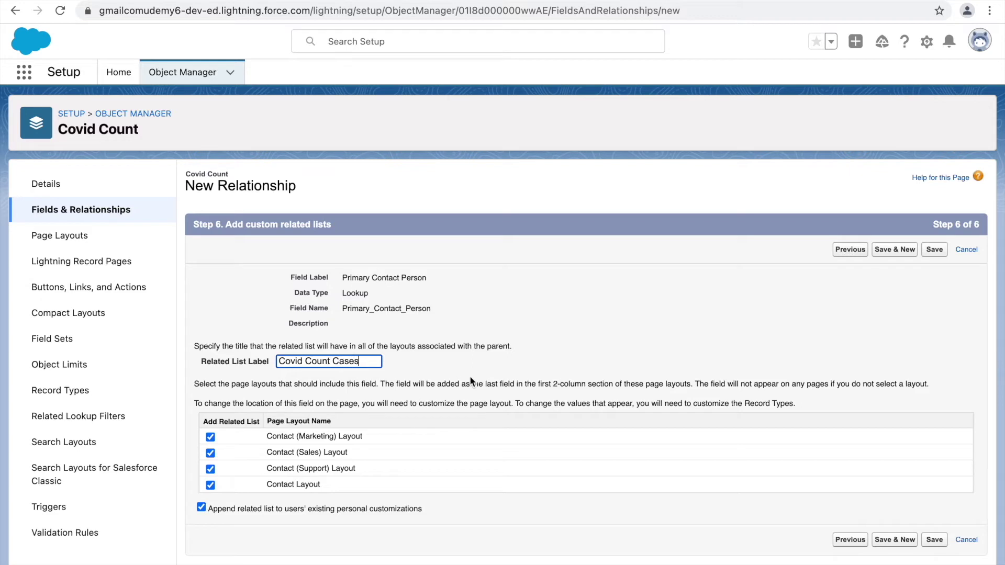
left_click(470, 379)
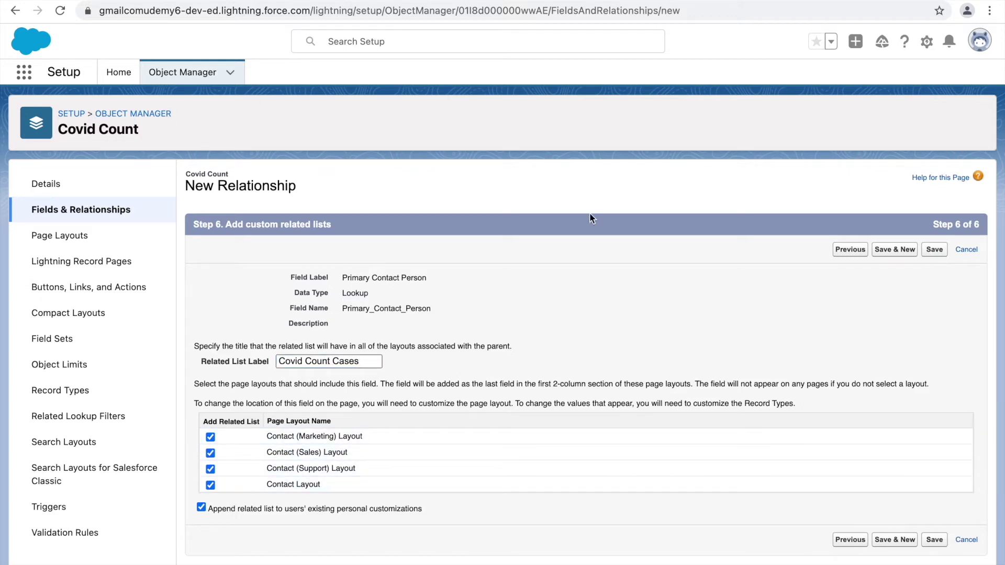
left_click(940, 253)
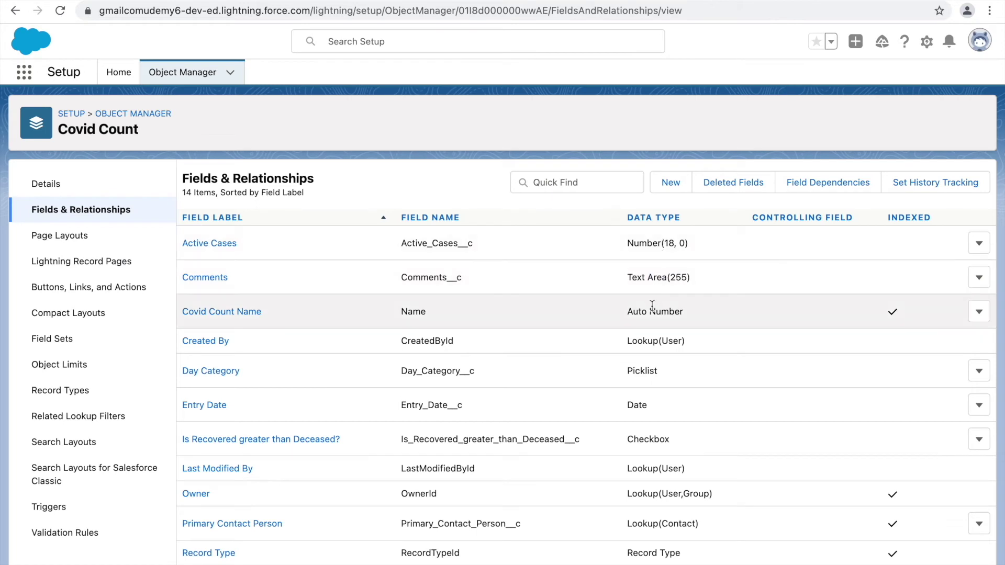
- Find Primary Contact Person in the Covid Count field list and check its data type
scroll(636, 352, "down", 3)
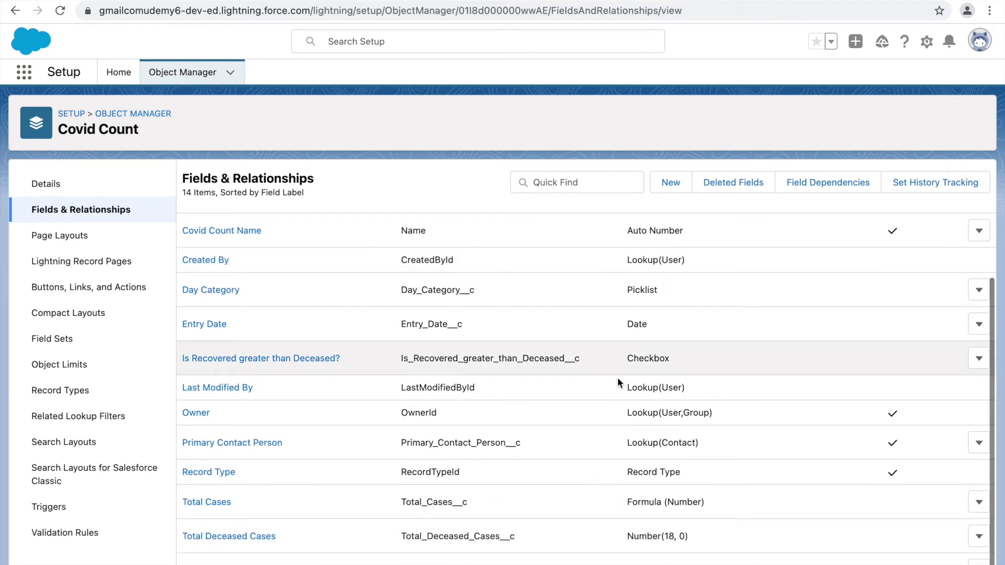
left_click(700, 446)
left_click_drag(700, 446, 628, 438)
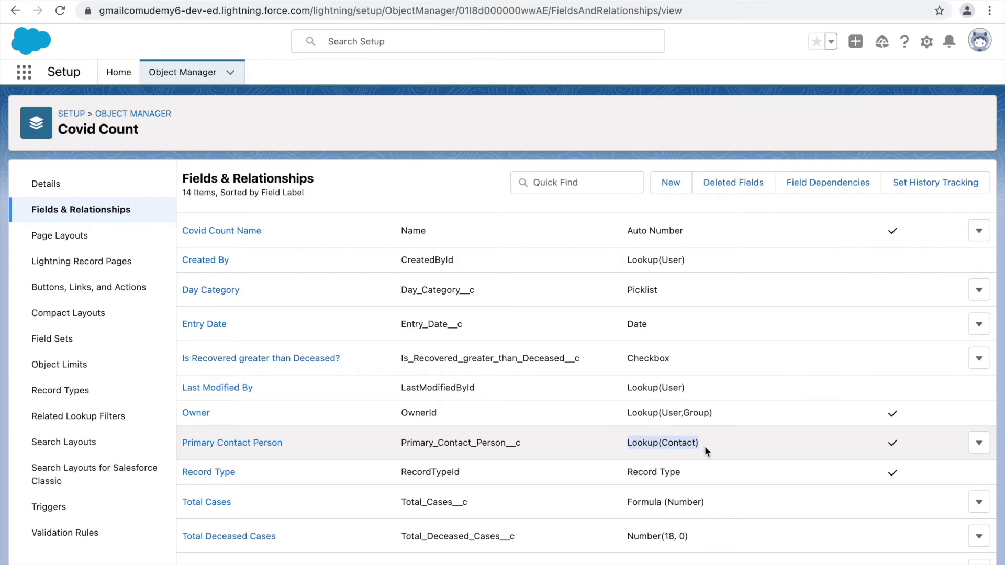
left_click_drag(627, 442, 708, 451)
left_click(718, 448)
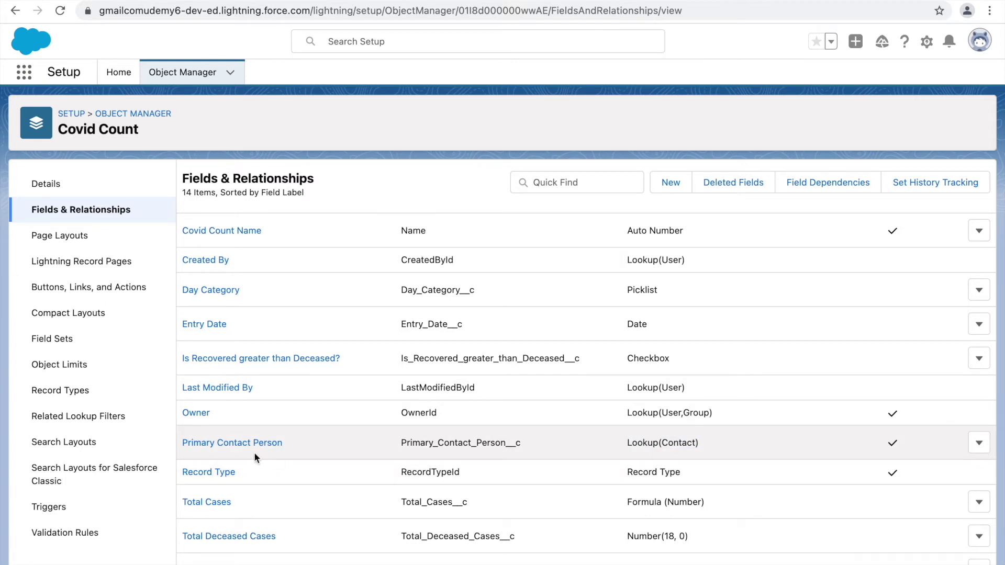
- Return to the contact's record and look for the Covid Count Cases related list
left_click(14, 10)
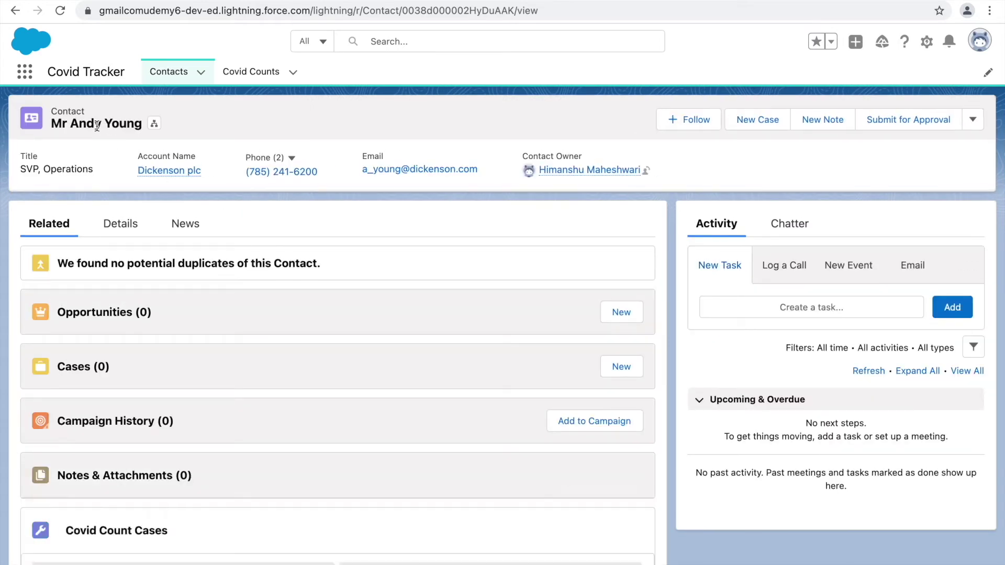
scroll(141, 368, "down", 1)
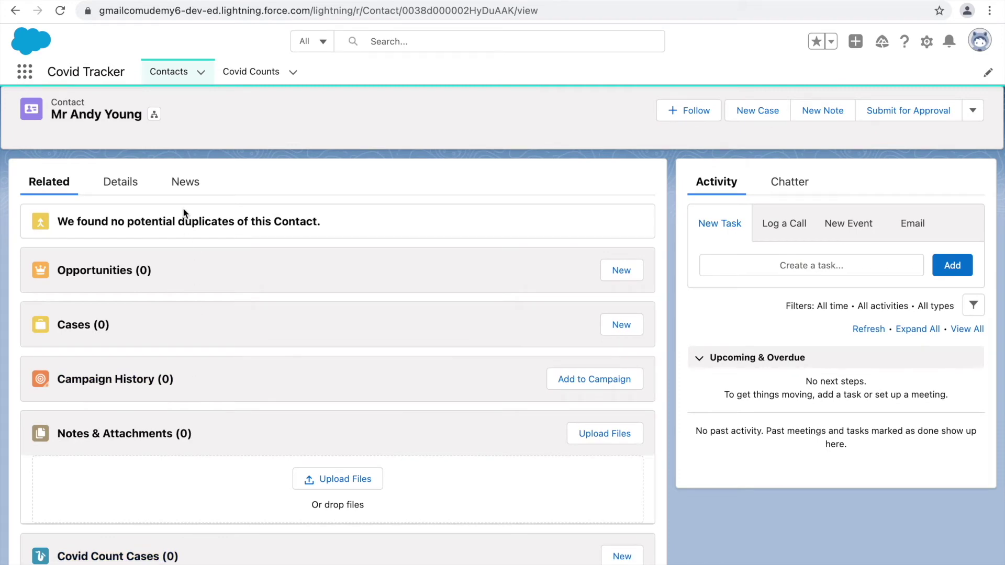
- Start a new Covid Count record from the Covid Counts list with the Delta Variant One record type
left_click(252, 74)
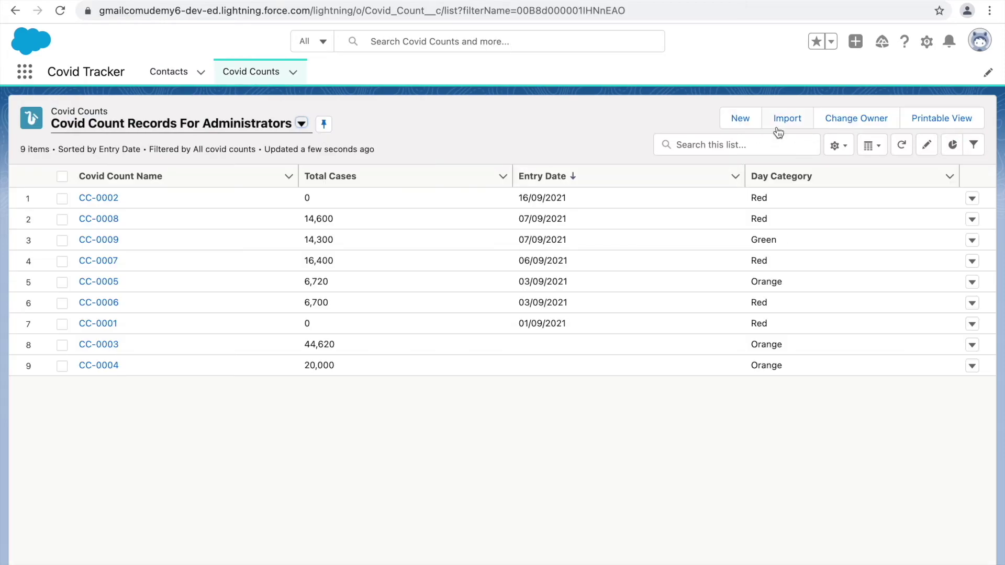
left_click(740, 120)
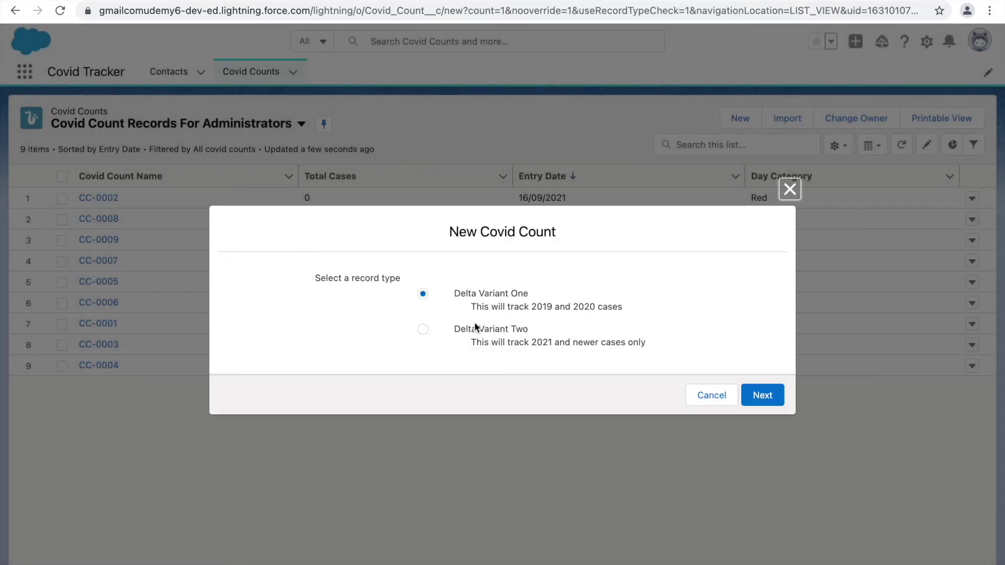
left_click(763, 393)
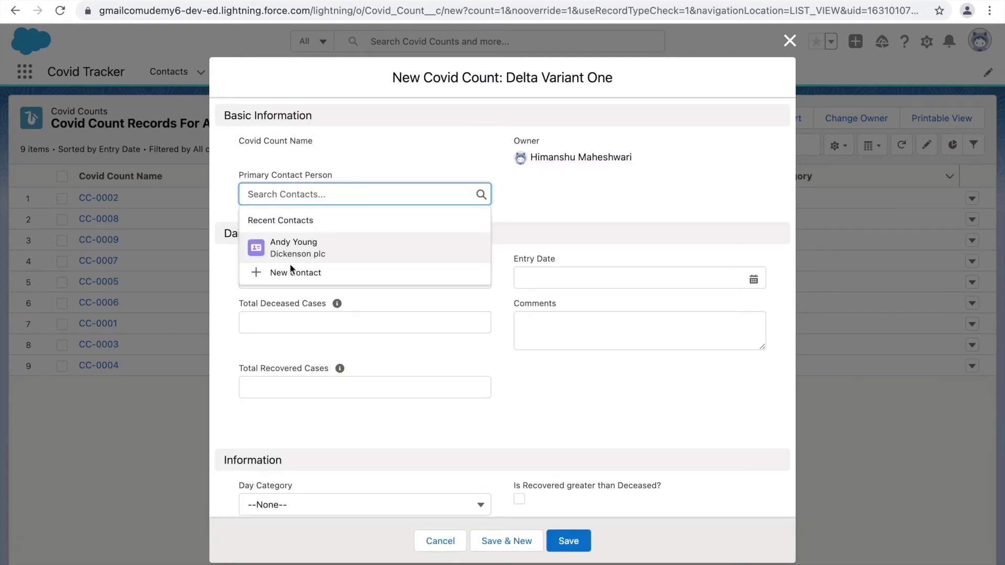
- View the new contact form offered by the Primary Contact Person lookup, and close it without saving
left_click(286, 273)
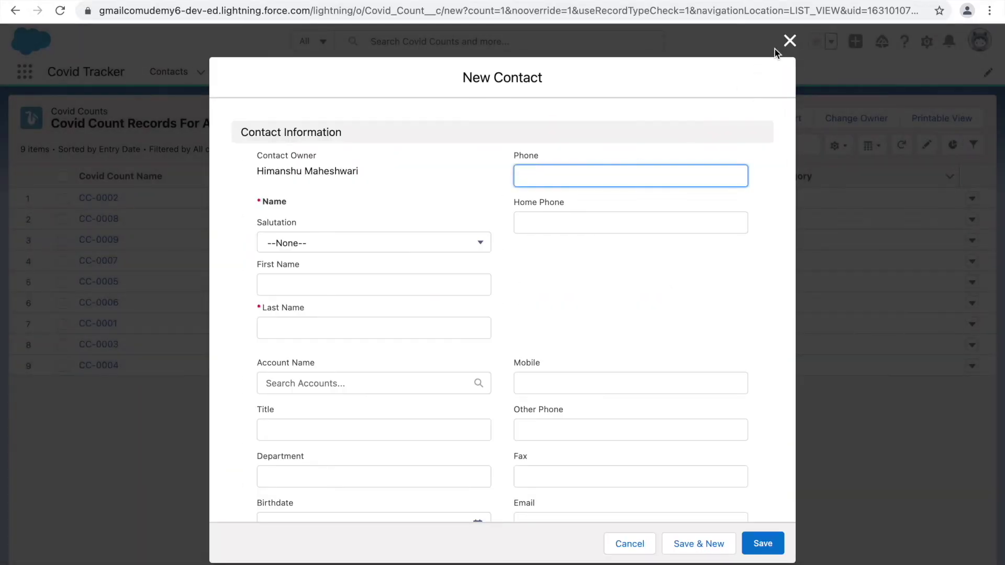
left_click(789, 41)
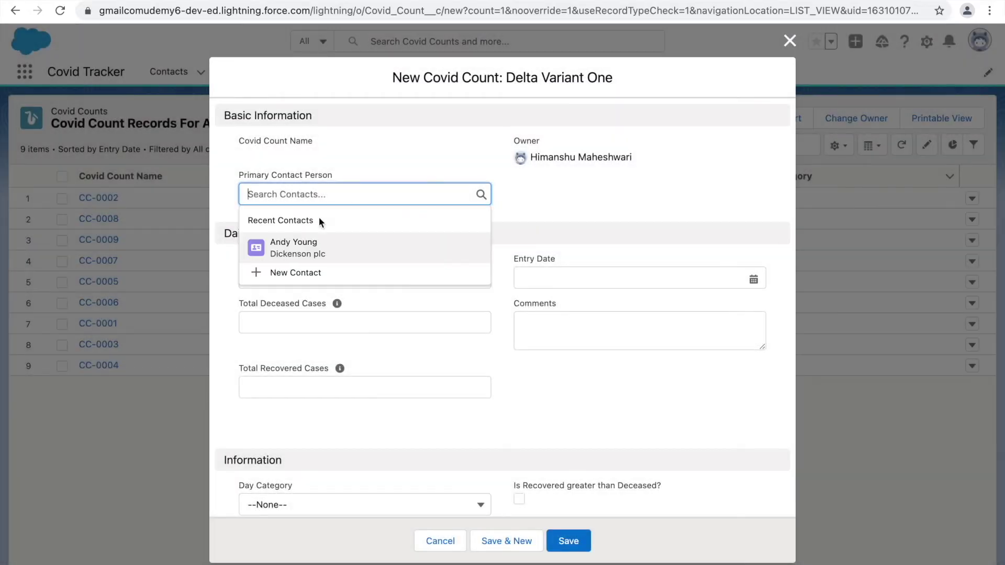
- Assign the recent contact as Primary Contact Person, set Active Cases to 11,000 and Entry Date to 08/09/2021, and save the record
left_click(313, 250)
left_click(270, 268)
type("11,000")
key("Tab")
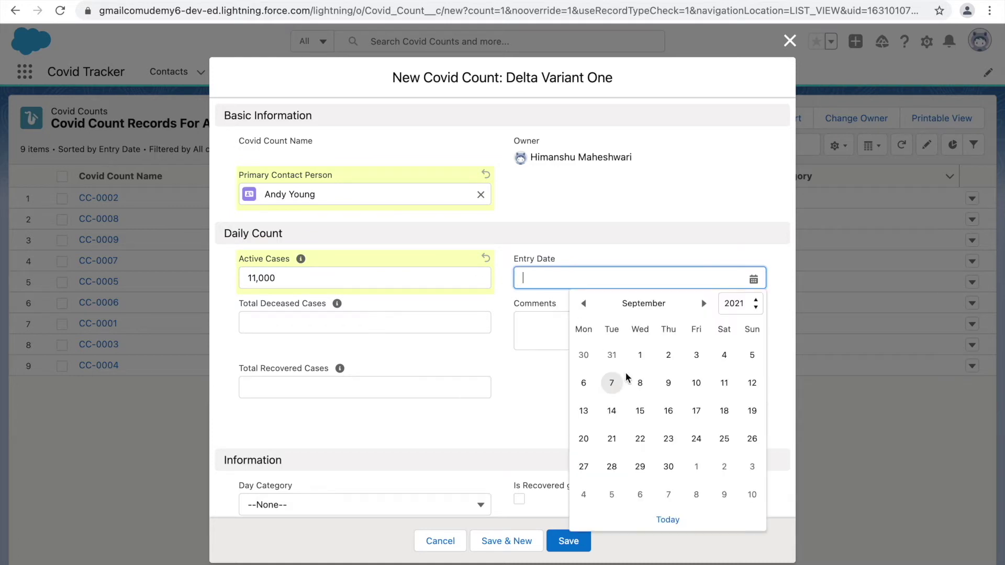
left_click(632, 379)
left_click(569, 540)
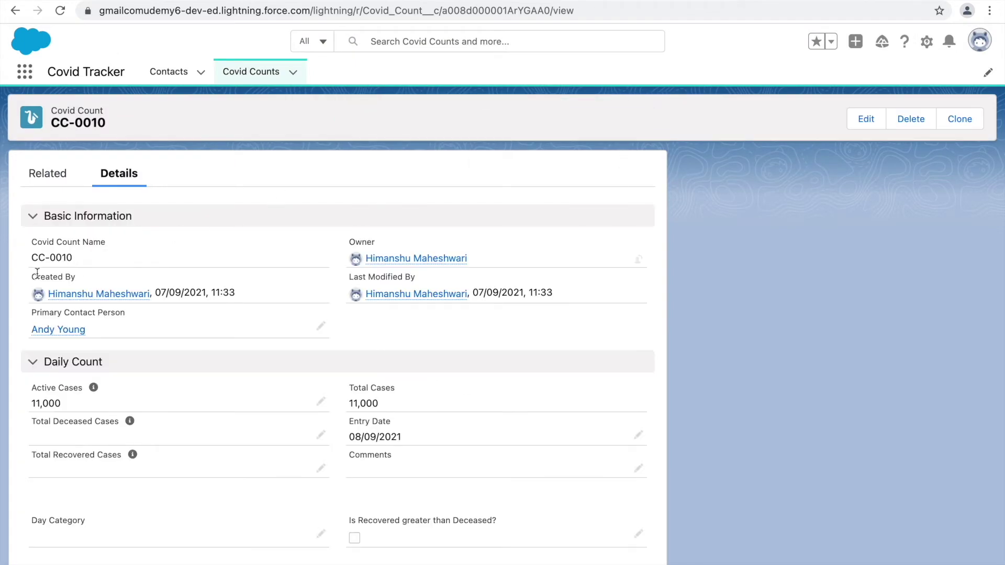
- Open the linked contact's record from the Contacts list and check the new record under Covid Count Cases
mouse_move(62, 335)
left_click(168, 72)
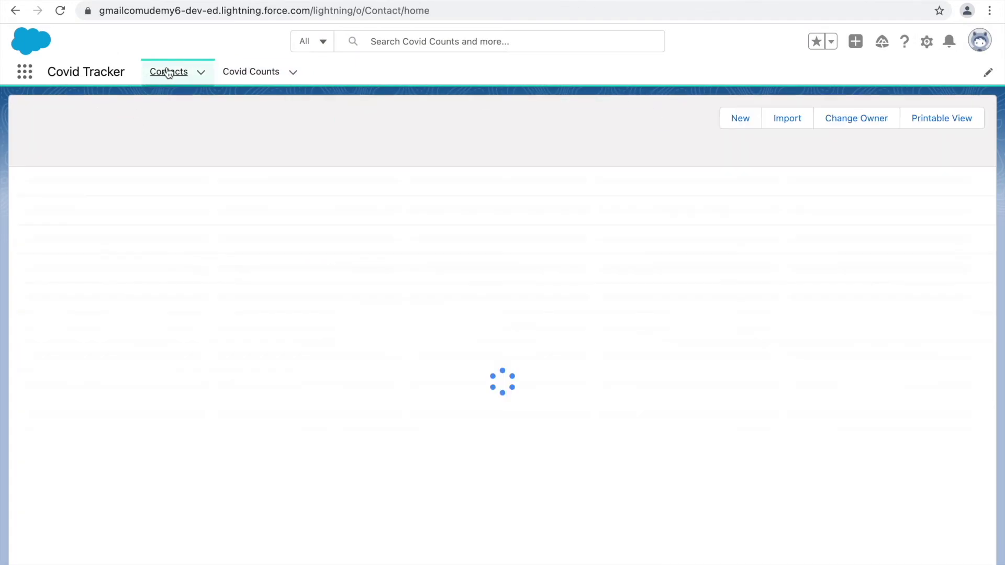
left_click(93, 199)
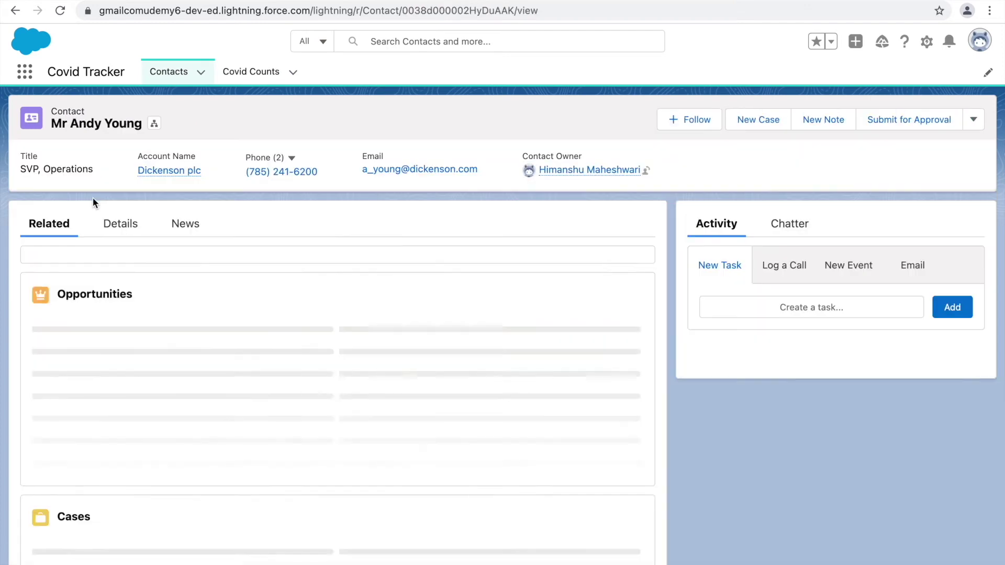
scroll(134, 287, "down", 3)
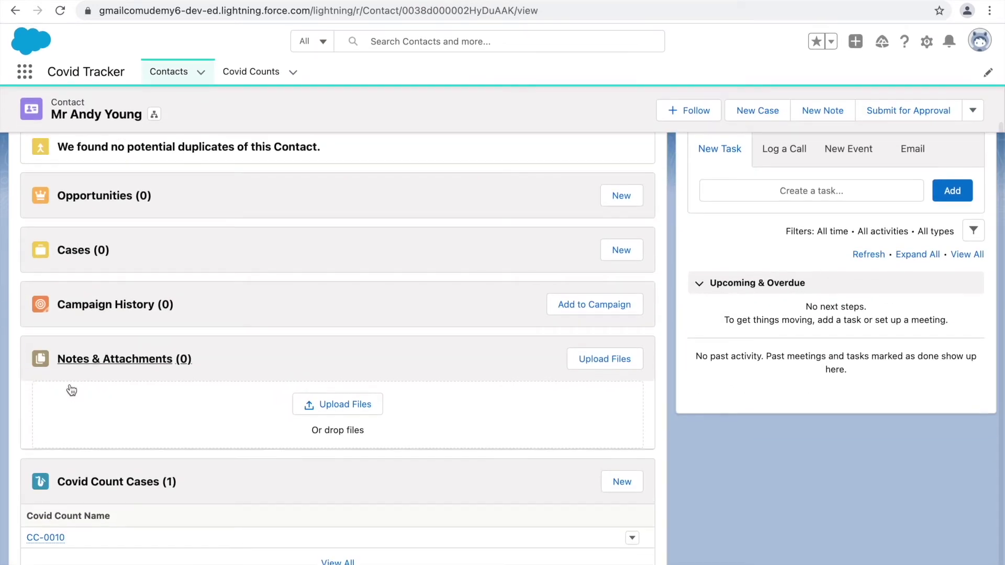
mouse_move(58, 546)
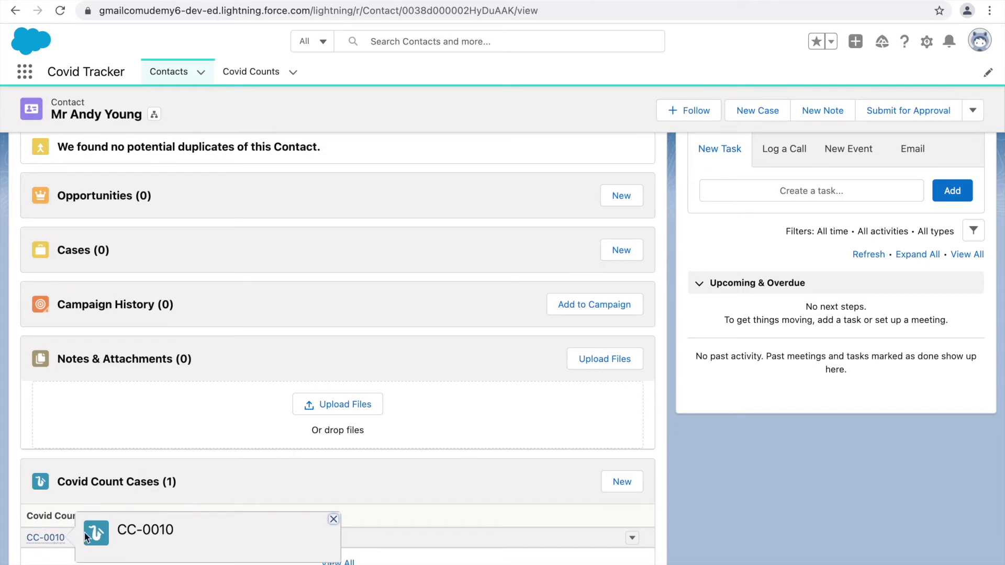
- View the Covid Counts list, and return to the Contacts list
left_click(250, 73)
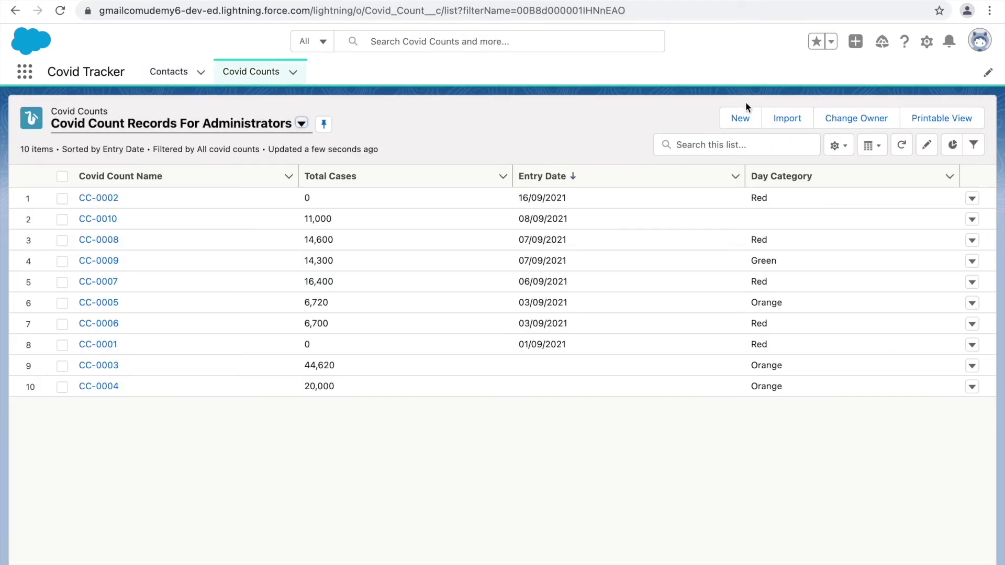
left_click(167, 74)
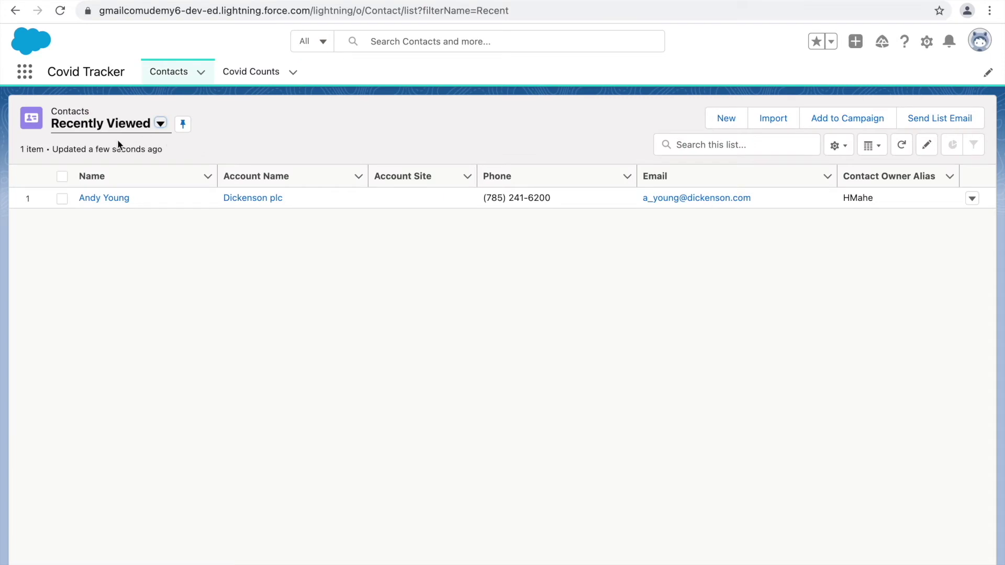
- Open the recently viewed contact and start a new Delta Variant One record from its Covid Count Cases related list
left_click(91, 197)
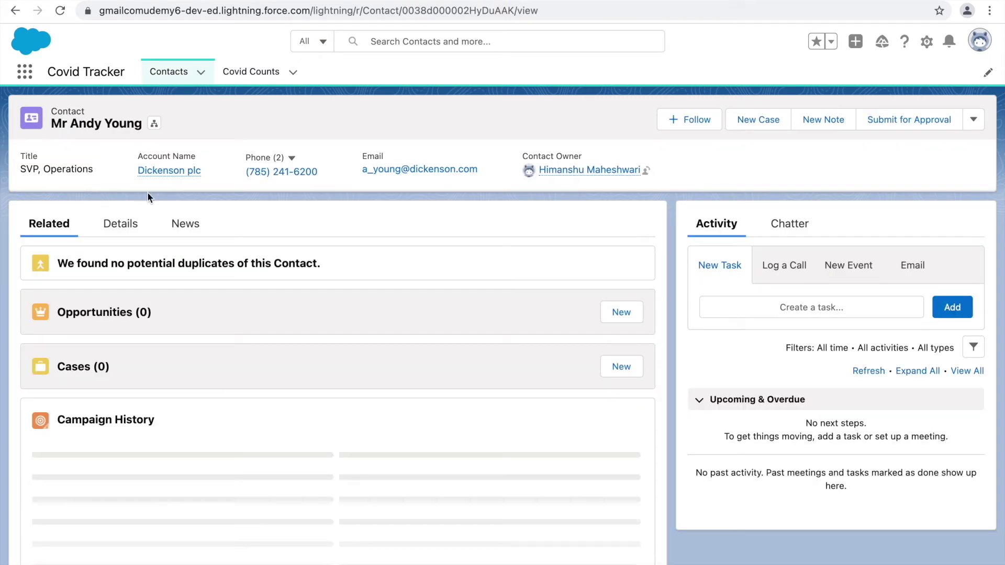
scroll(202, 393, "down", 3)
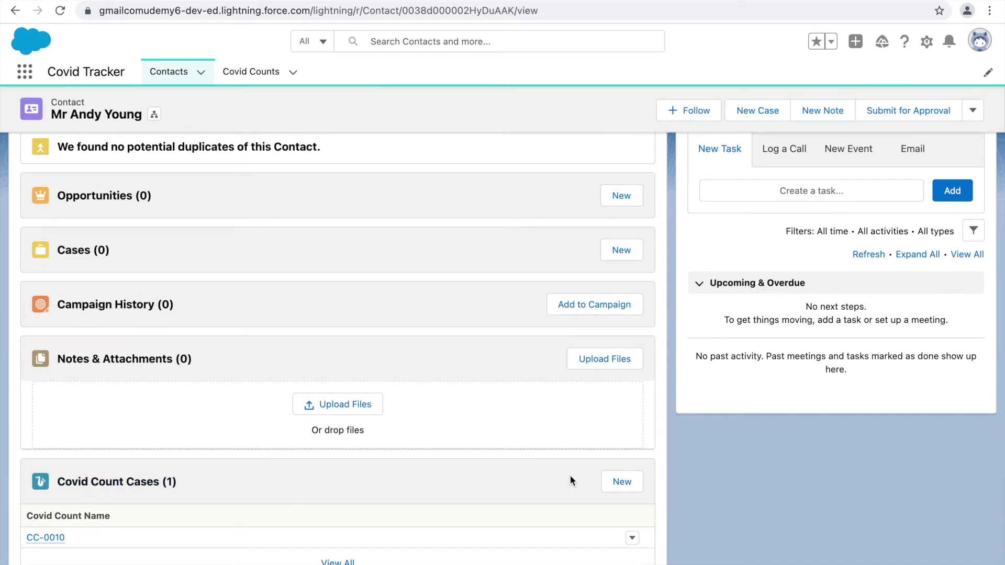
left_click(622, 481)
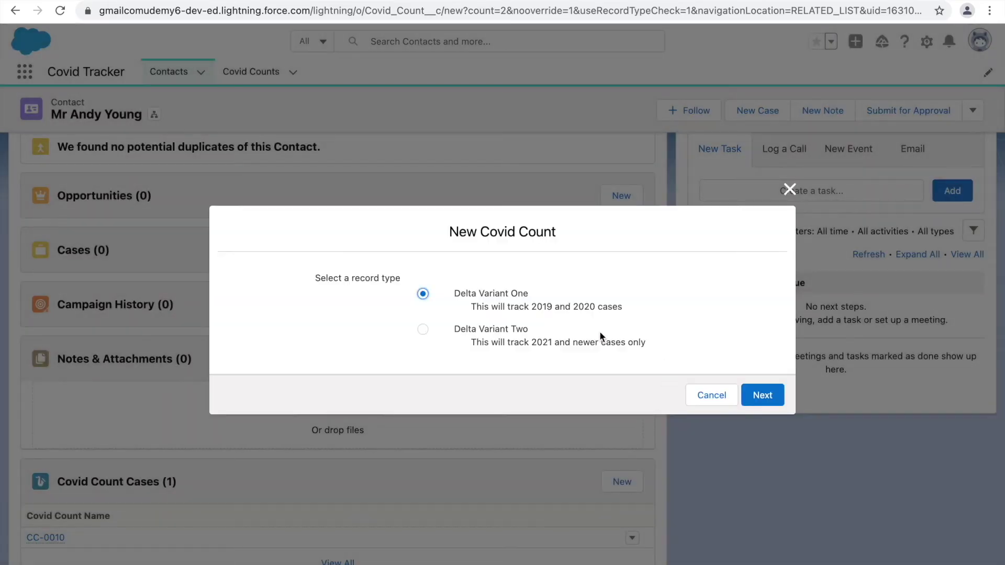
left_click(762, 395)
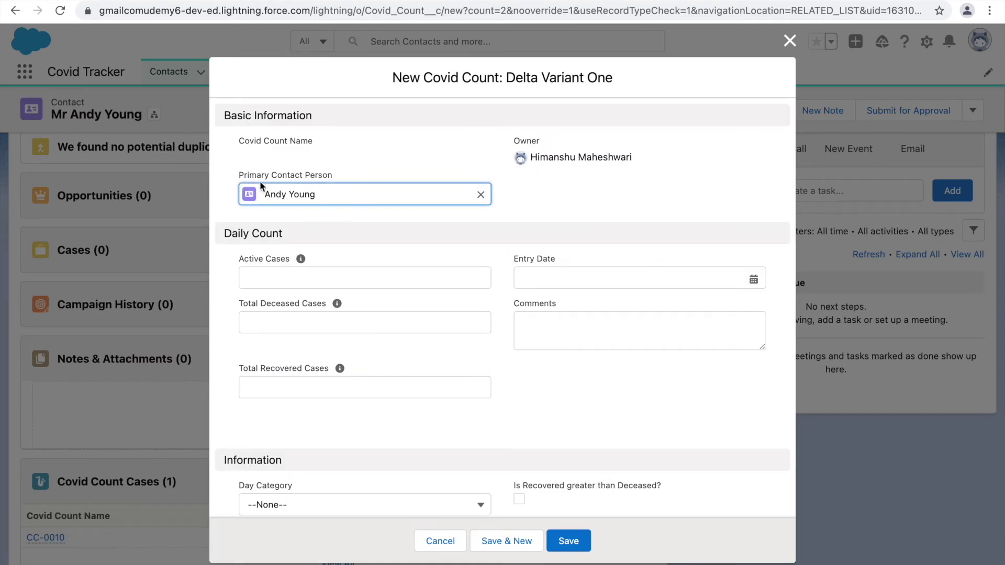
- Set Active Cases to 1,100 and Entry Date to 16/09/2021 on the new Covid Count, and save the record
left_click(262, 281)
type("1100")
left_click(522, 278)
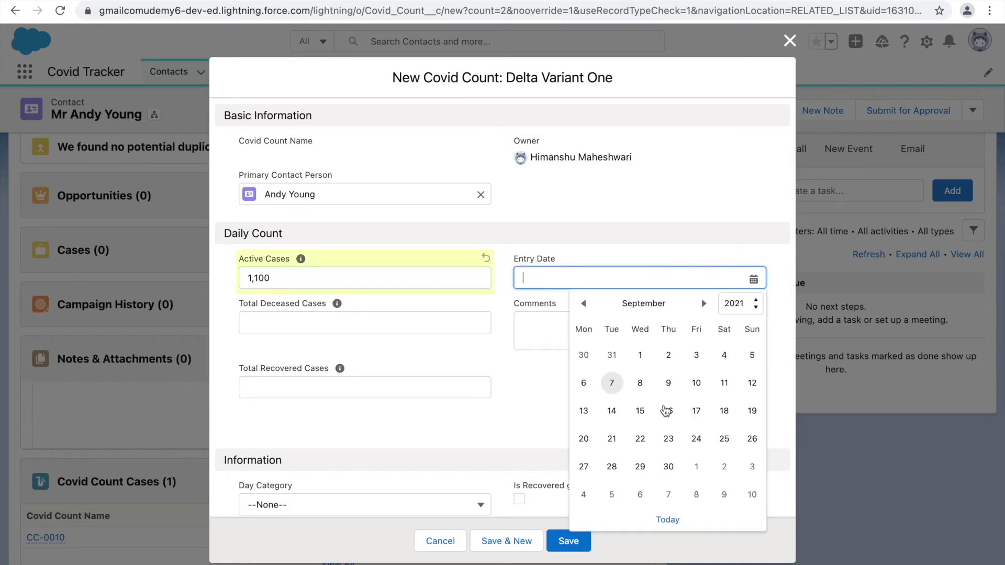
left_click(666, 411)
left_click(565, 541)
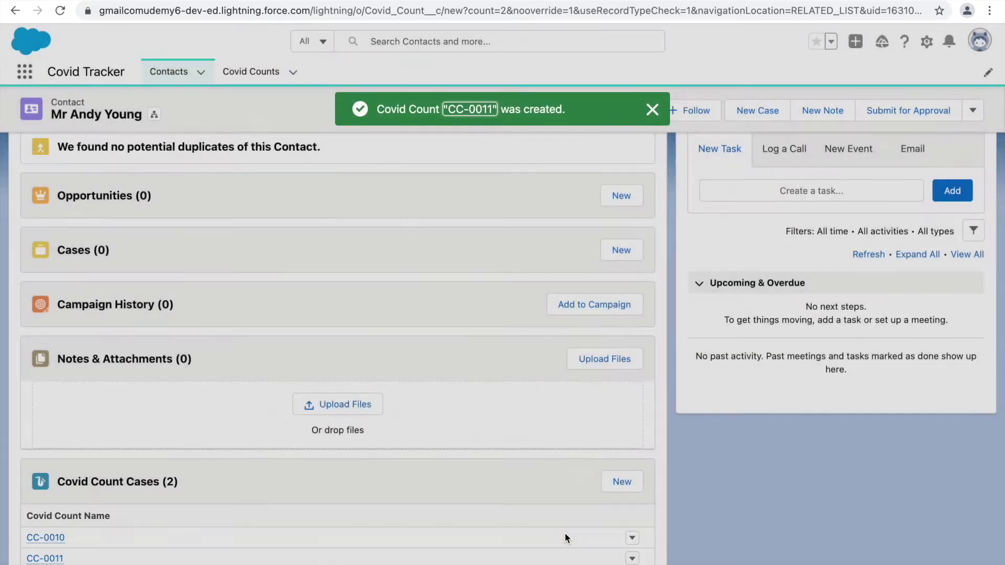
scroll(262, 426, "down", 1)
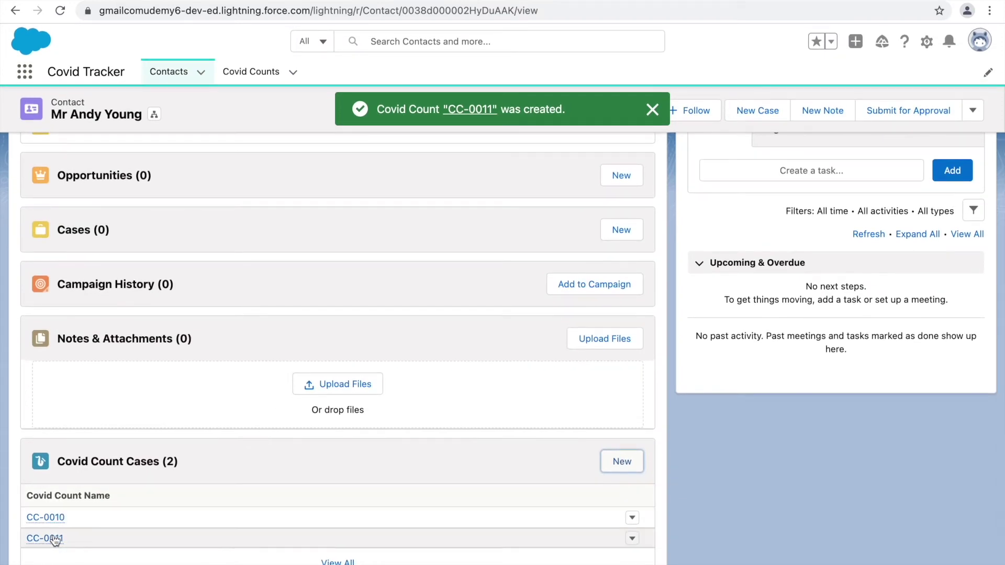
left_click(652, 109)
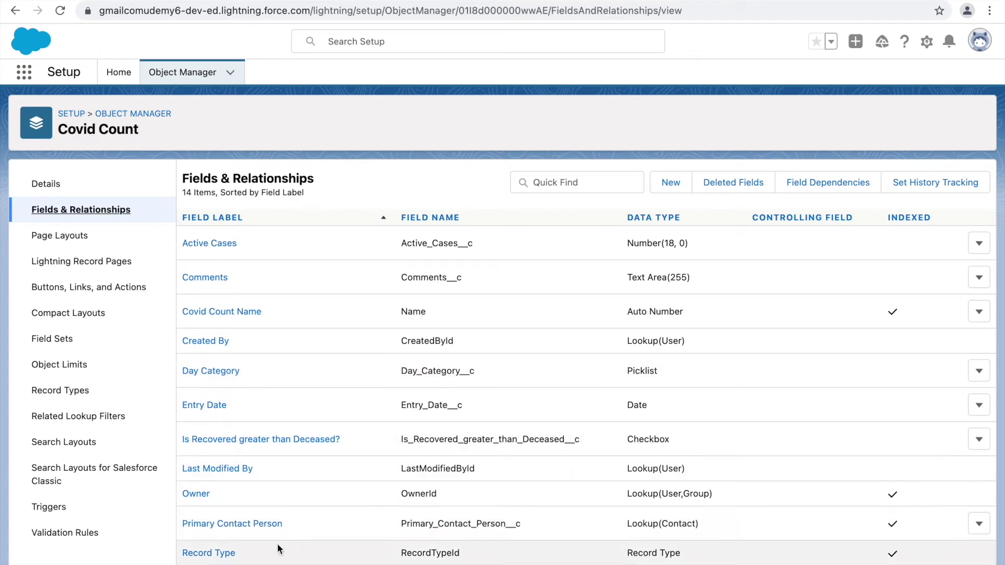
- View the definition of Covid Count's Primary Contact Person field in Setup, and return to the contact record
left_click(230, 524)
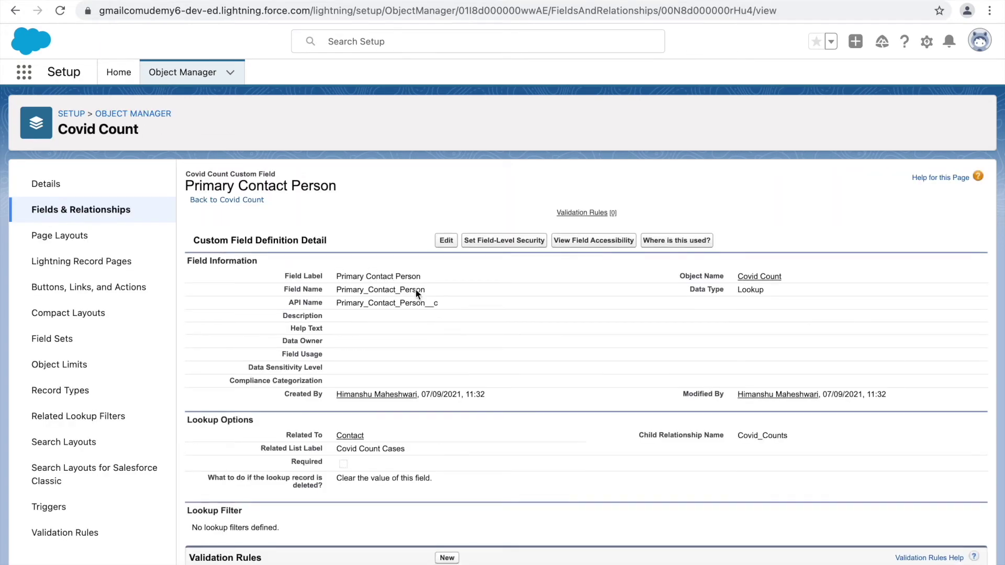
left_click(83, 2)
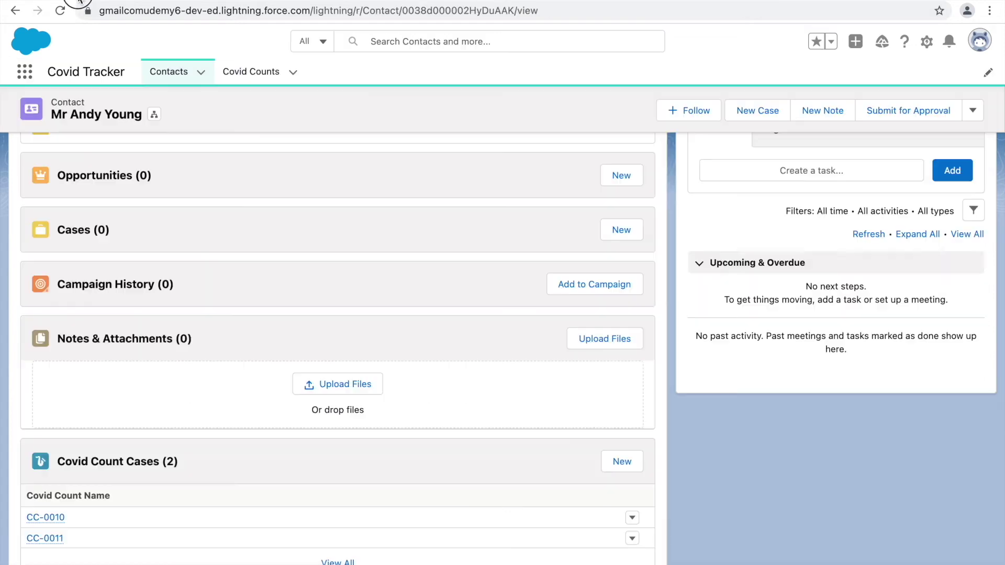
- Start a new Covid Count record from the Covid Counts list using the Delta Variant Two record type
left_click(252, 73)
left_click(740, 119)
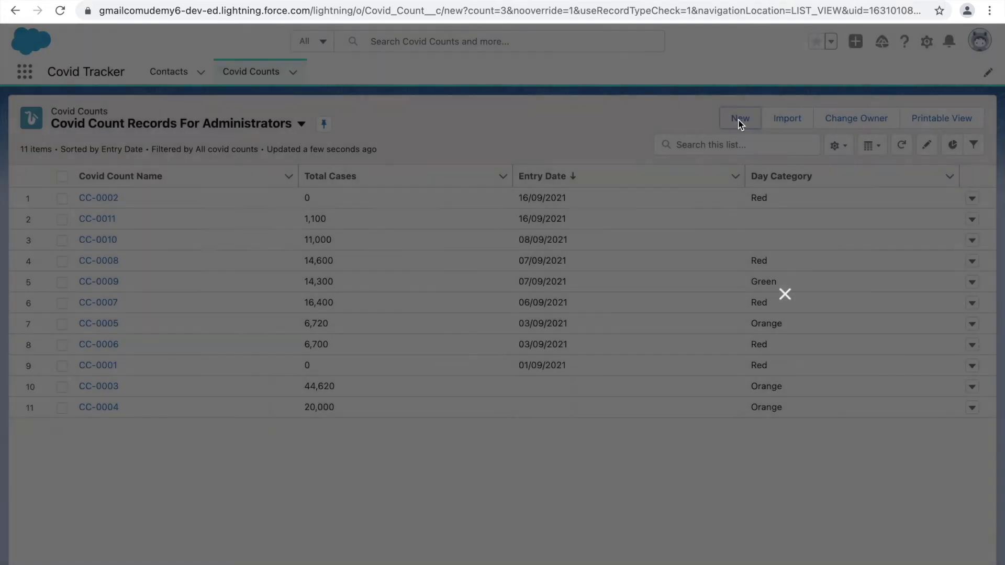
left_click(528, 330)
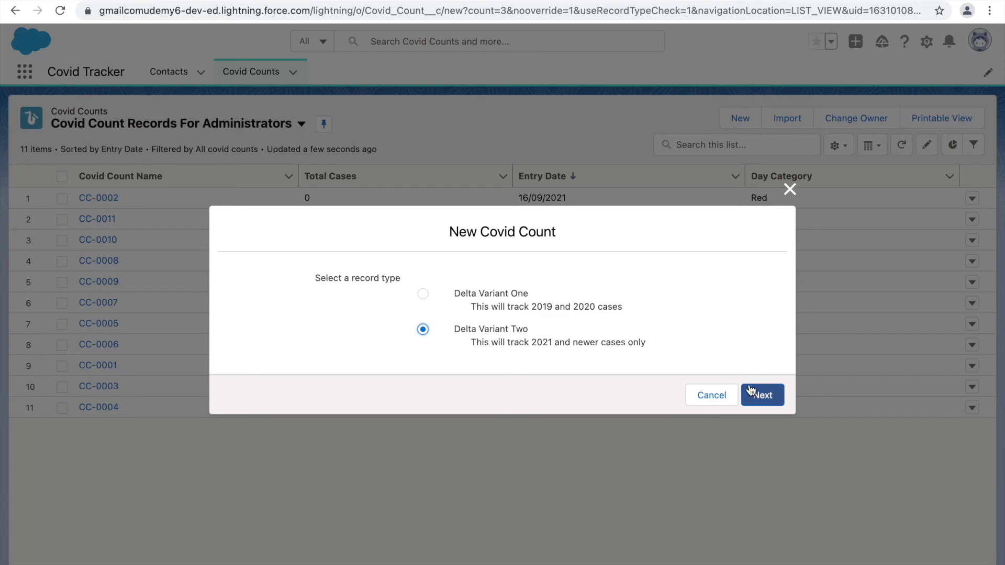
left_click(758, 396)
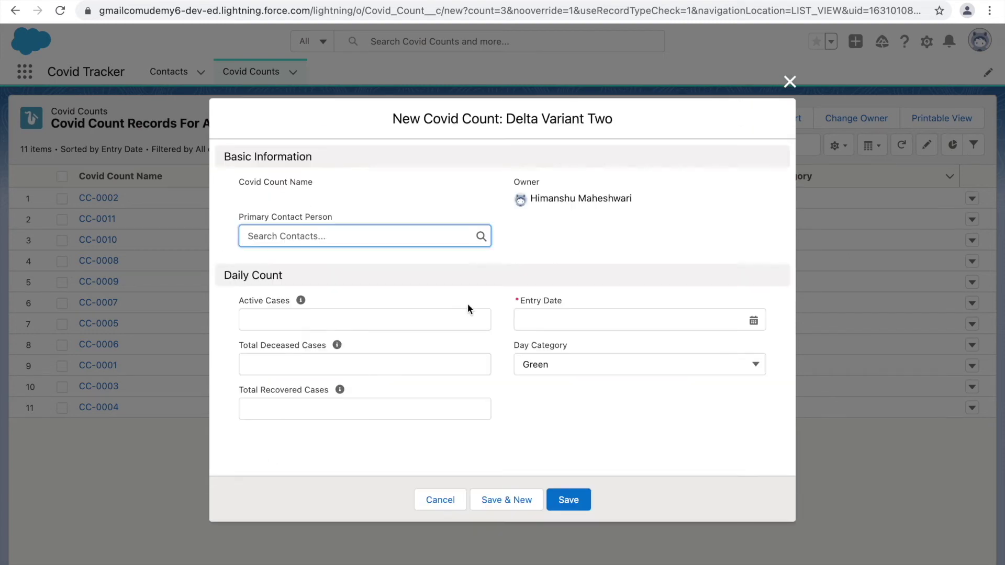
- Save the record with Active Cases 1,000, Entry Date 08/09/2021 and Day Category Orange, leaving Primary Contact Person blank
left_click(271, 311)
type("1000")
key("Tab")
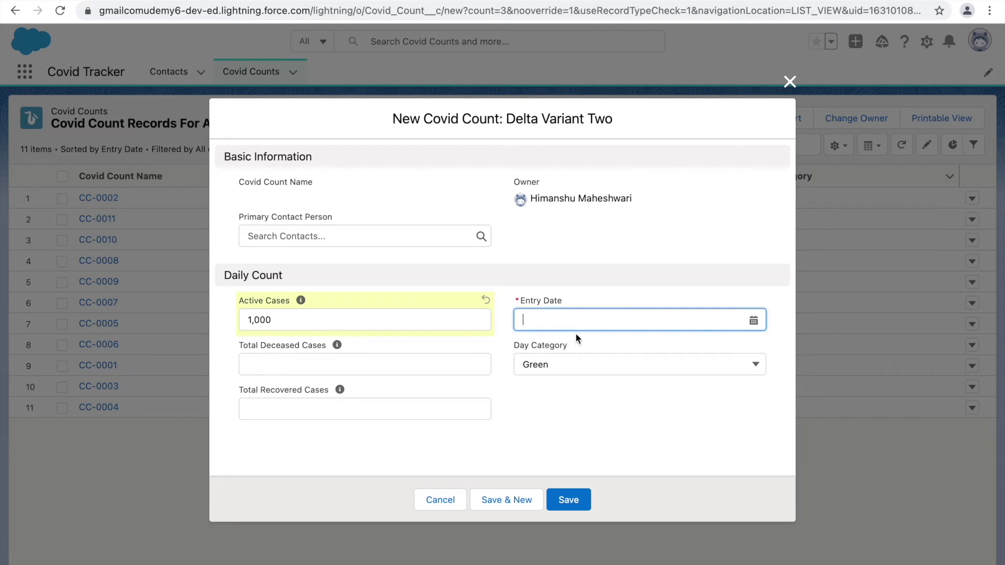
left_click(561, 321)
left_click(643, 421)
left_click(549, 366)
left_click(576, 414)
left_click(573, 498)
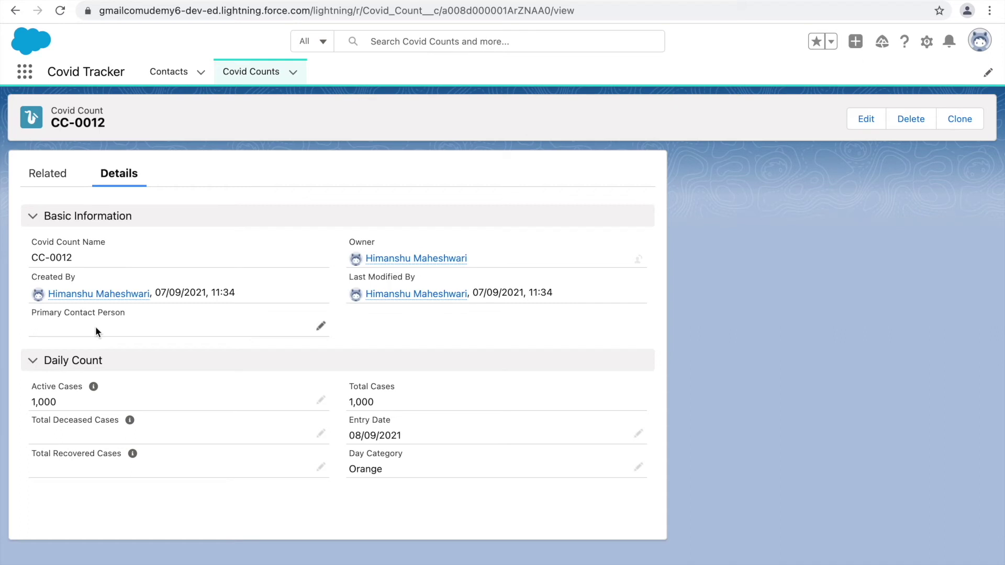
left_click_drag(133, 315, 31, 312)
left_click(388, 314)
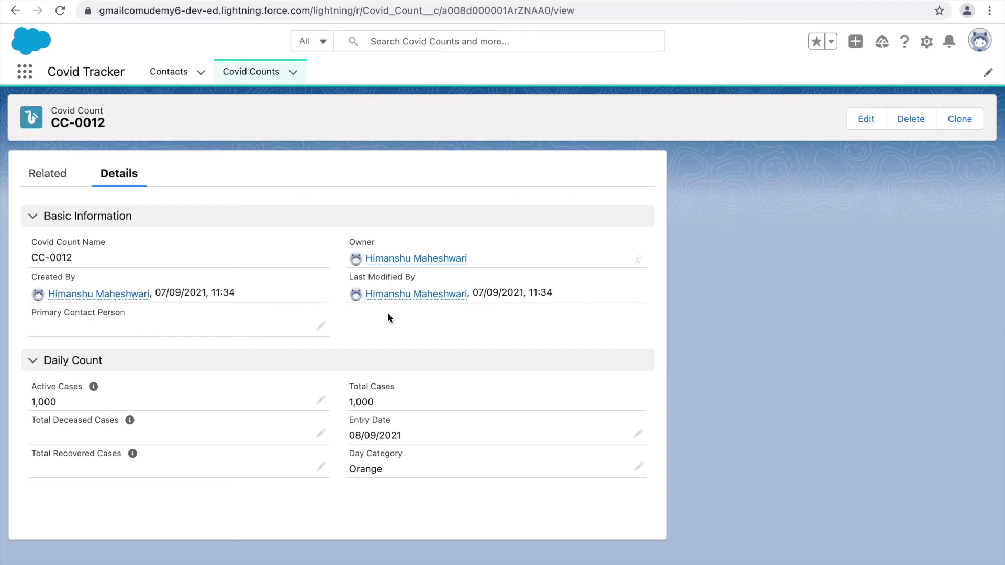
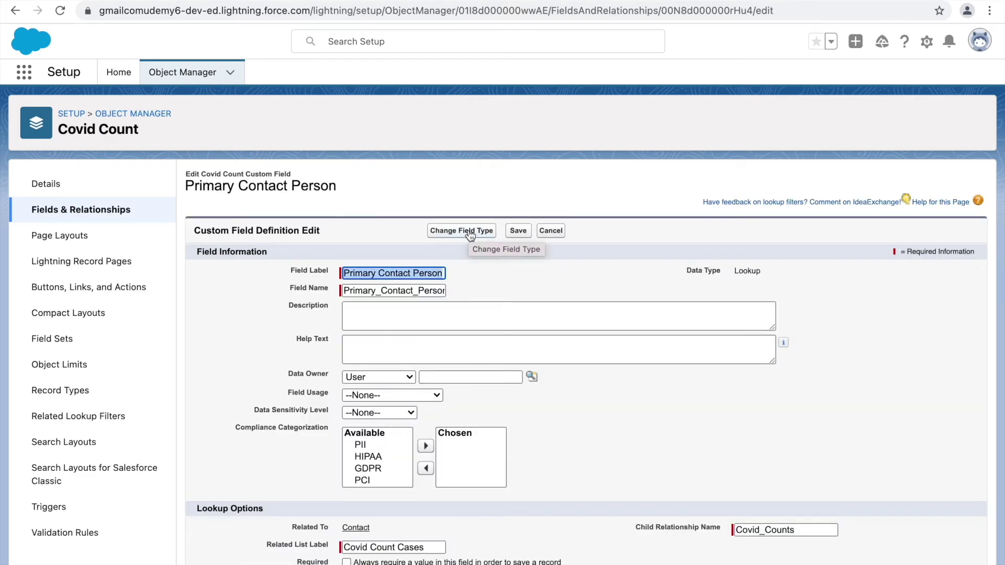
- Try to change the Primary Contact Person field's type from lookup to Master-Detail Relationship with Read/Write sharing
left_click(470, 233)
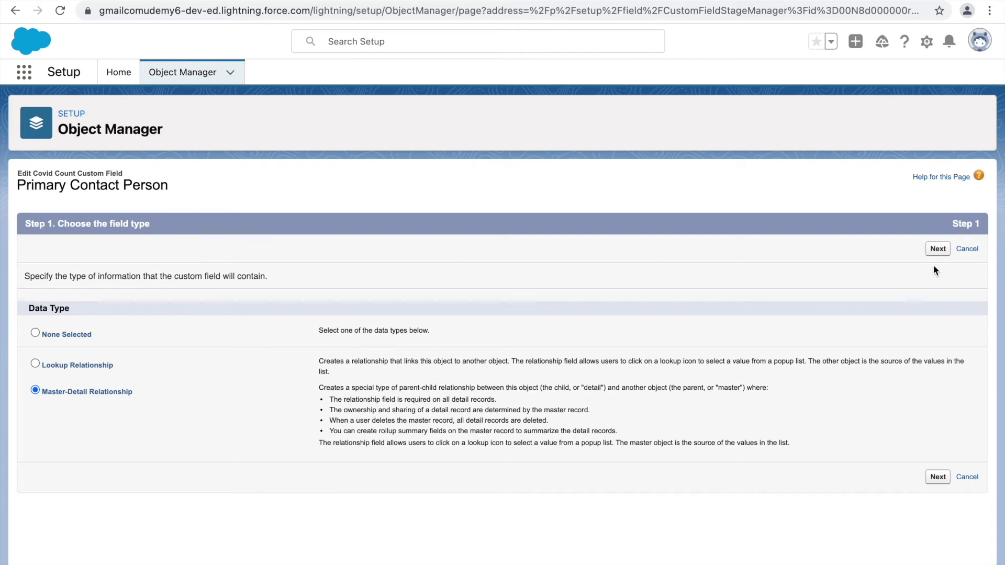
left_click(937, 249)
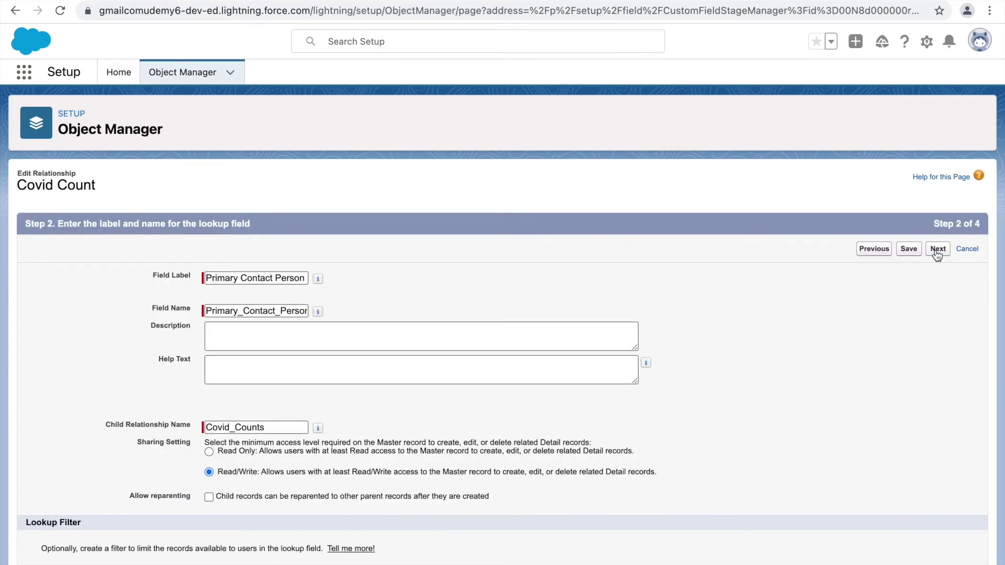
left_click(270, 311)
left_click(516, 404)
left_click(908, 249)
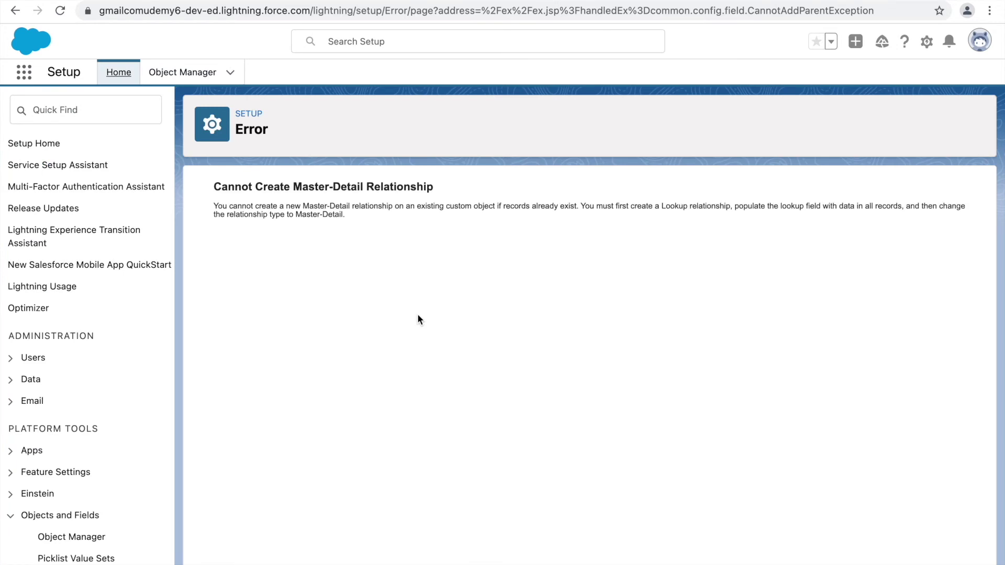
- Read the requirements for creating a Master-Detail relationship and check the Primary Contact Person value on the latest Covid Count record
left_click_drag(213, 186, 436, 189)
left_click(368, 201)
left_click_drag(496, 202, 579, 210)
left_click(589, 217)
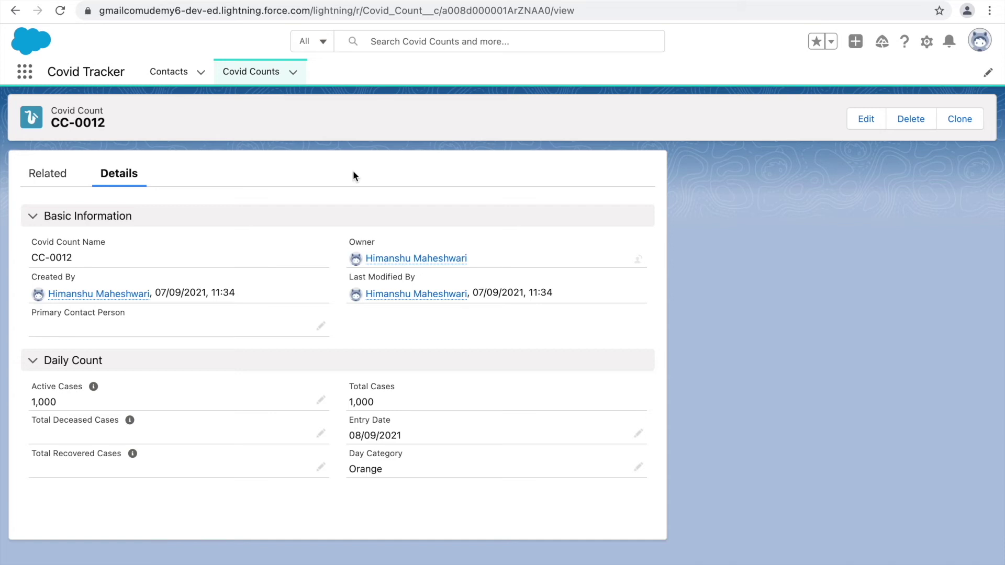
left_click_drag(134, 312, 26, 321)
left_click(390, 326)
left_click_drag(134, 312, 27, 312)
left_click(133, 312)
- Add Primary Contact Person to the visible fields of the Covid Count Records For Administrators list view
left_click(246, 78)
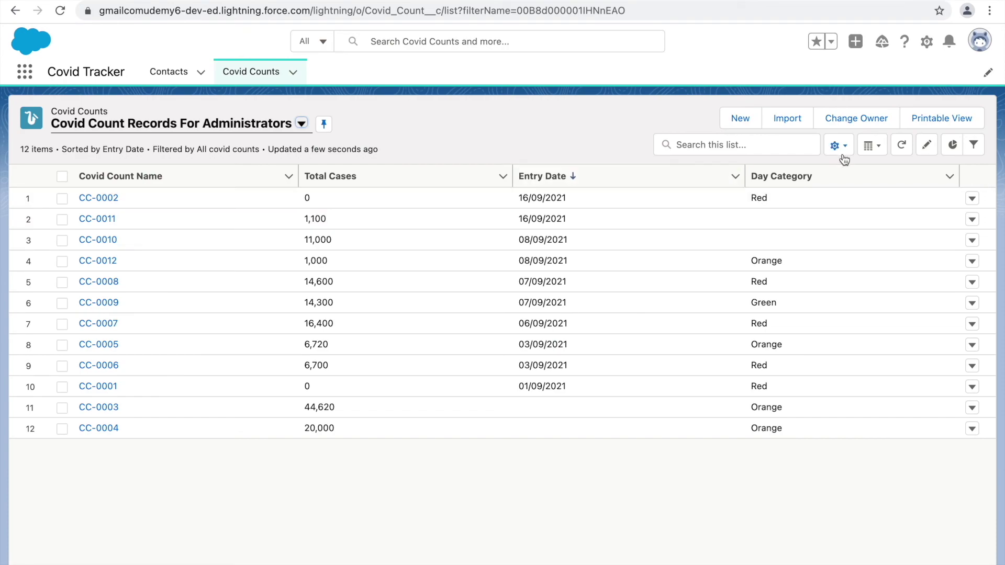
left_click(838, 146)
left_click(791, 318)
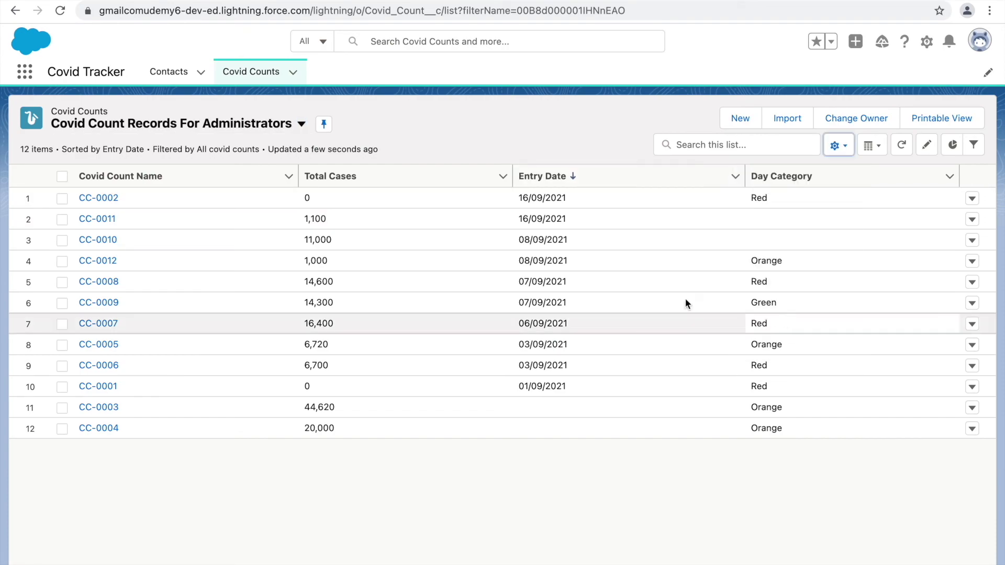
scroll(362, 313, "down", 5)
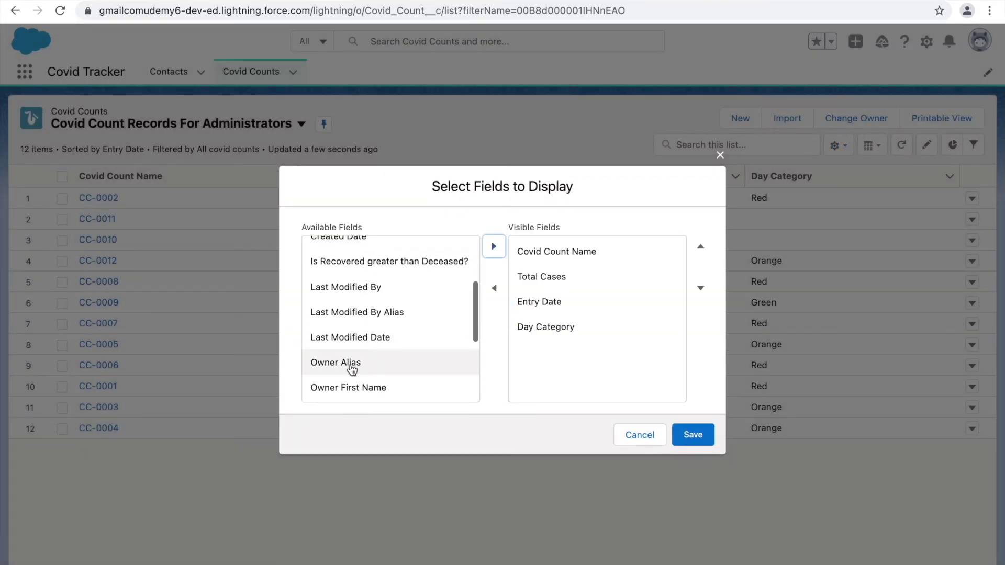
left_click(367, 326)
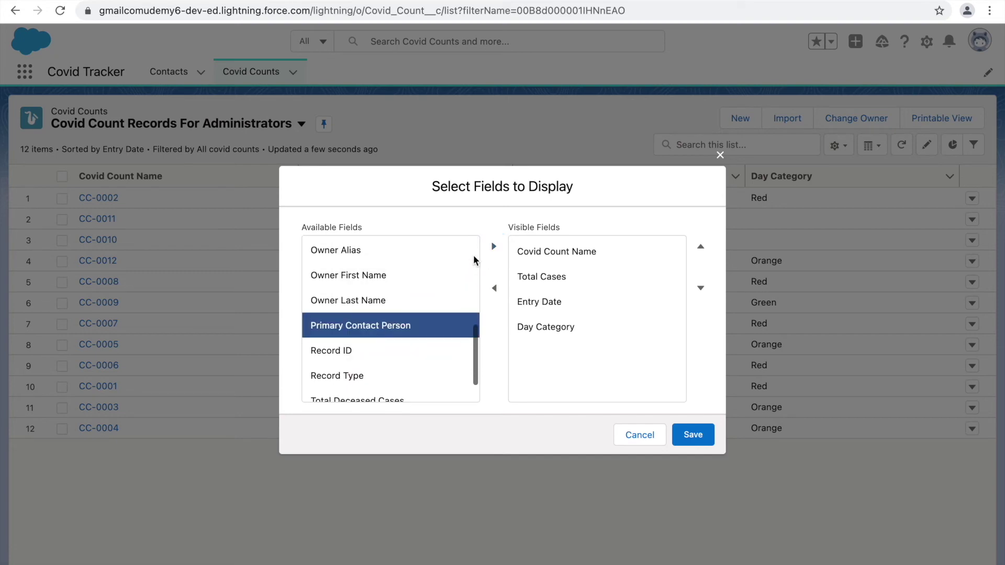
left_click(494, 246)
left_click(707, 437)
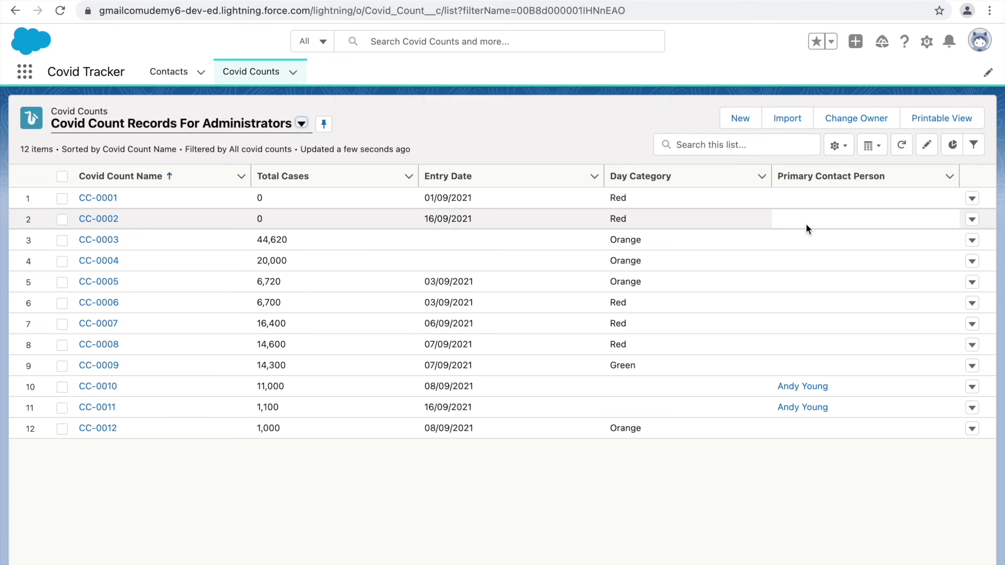
- Check the Primary Contact Person column for Covid Count records without a contact, and refresh the list
left_click(845, 204)
left_click(781, 470)
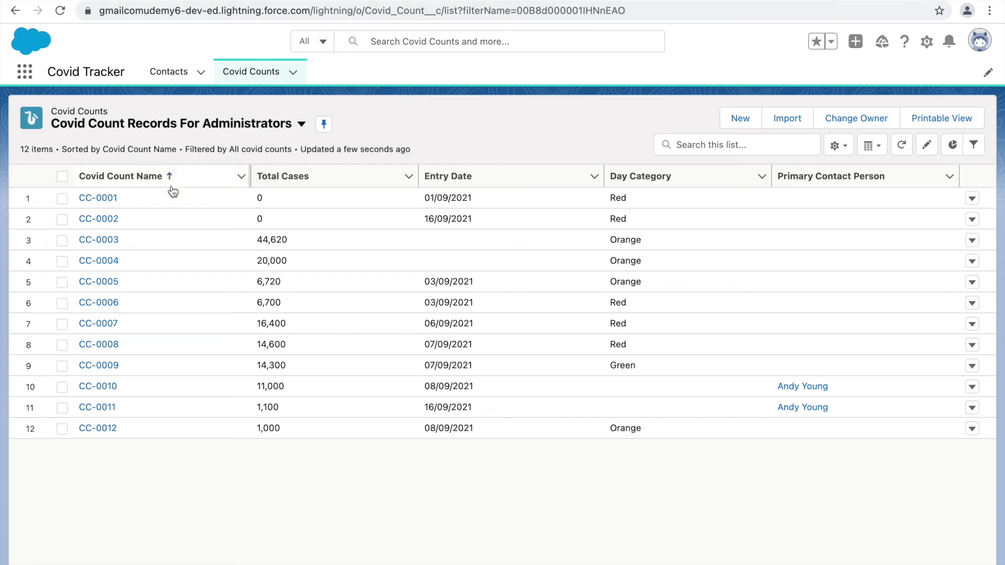
left_click(855, 204)
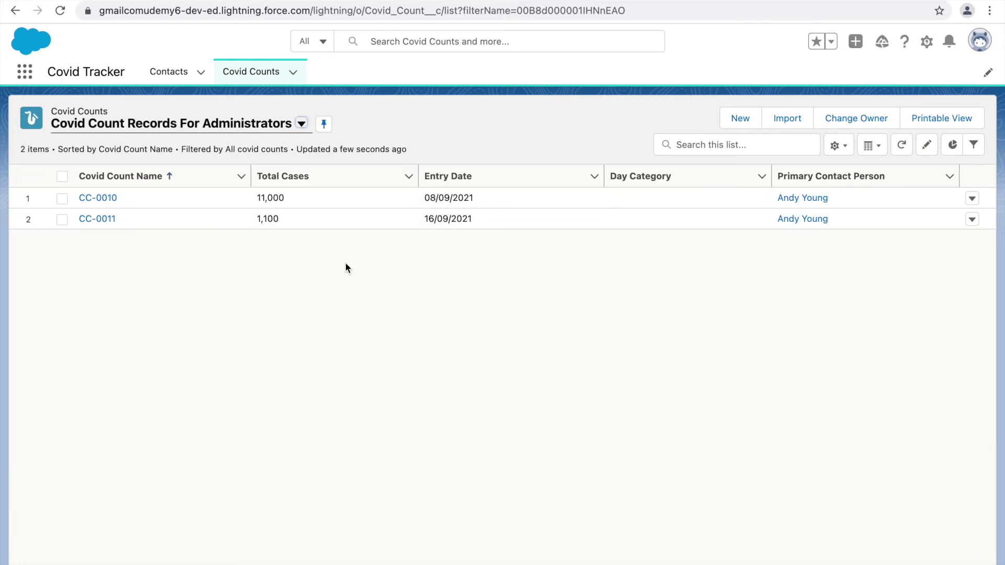
left_click(900, 147)
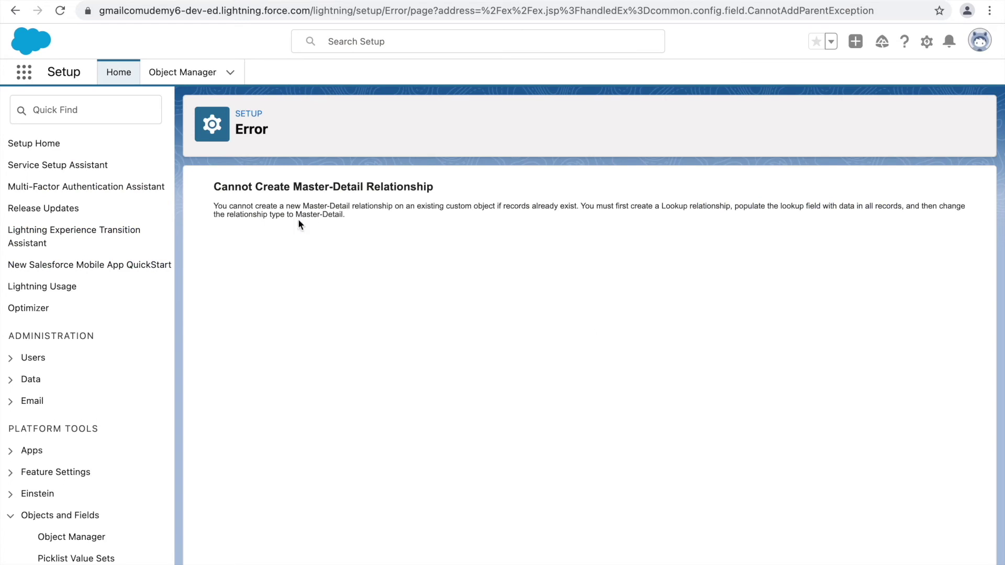
- Find the Covid Count object in Object Manager and open its Primary Contact Person field definition
scroll(297, 219, "left", 5)
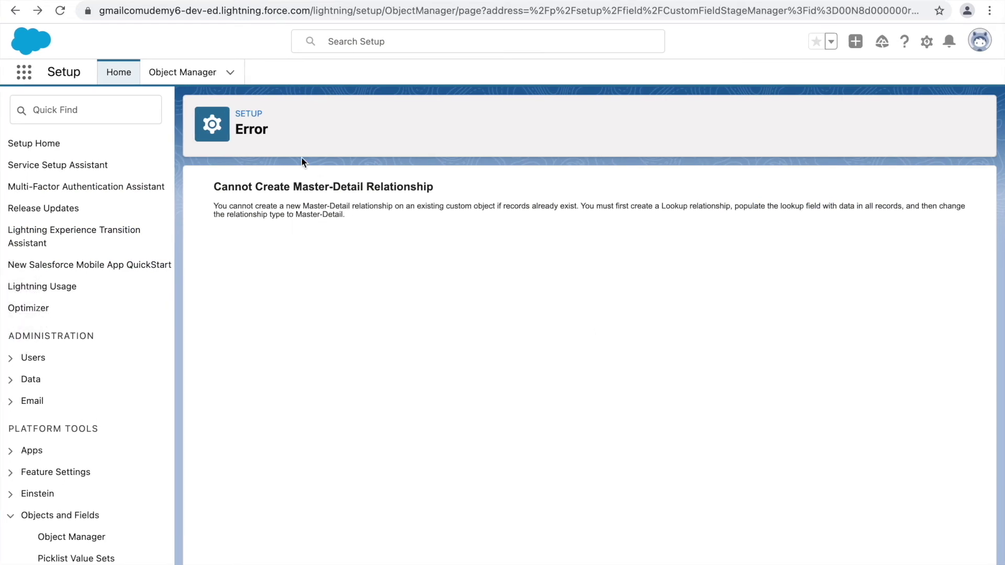
left_click(182, 73)
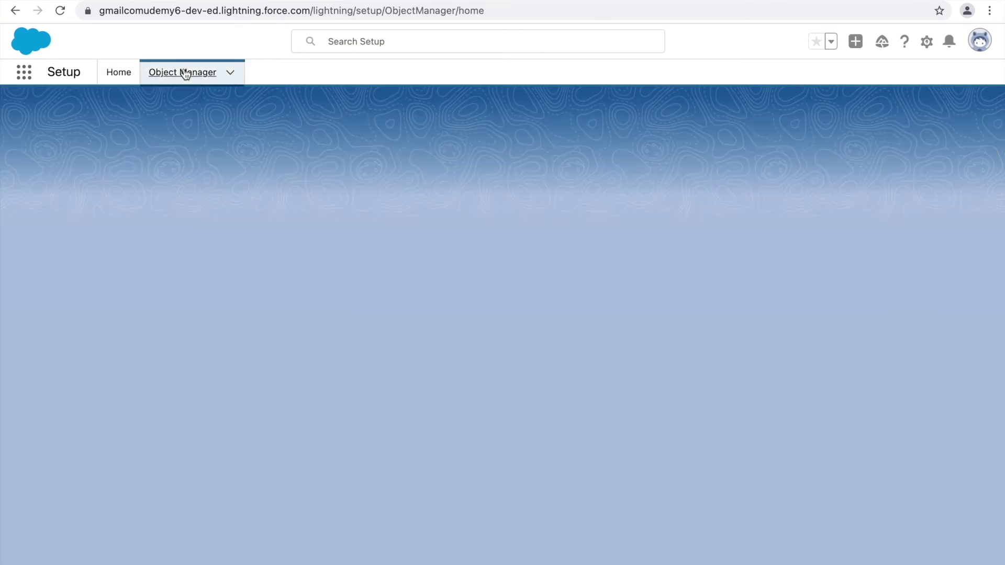
left_click(744, 119)
type("covid c")
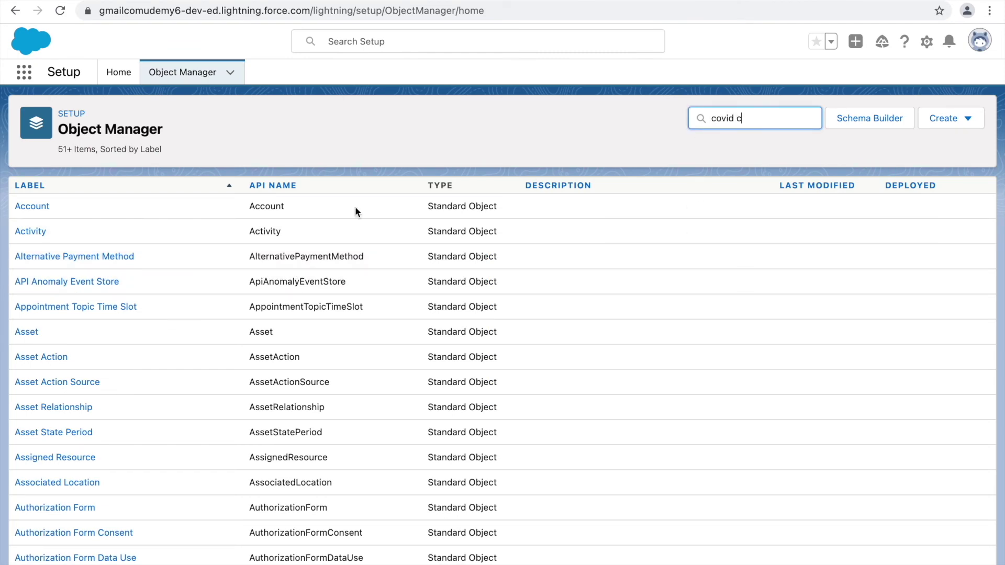
left_click(45, 215)
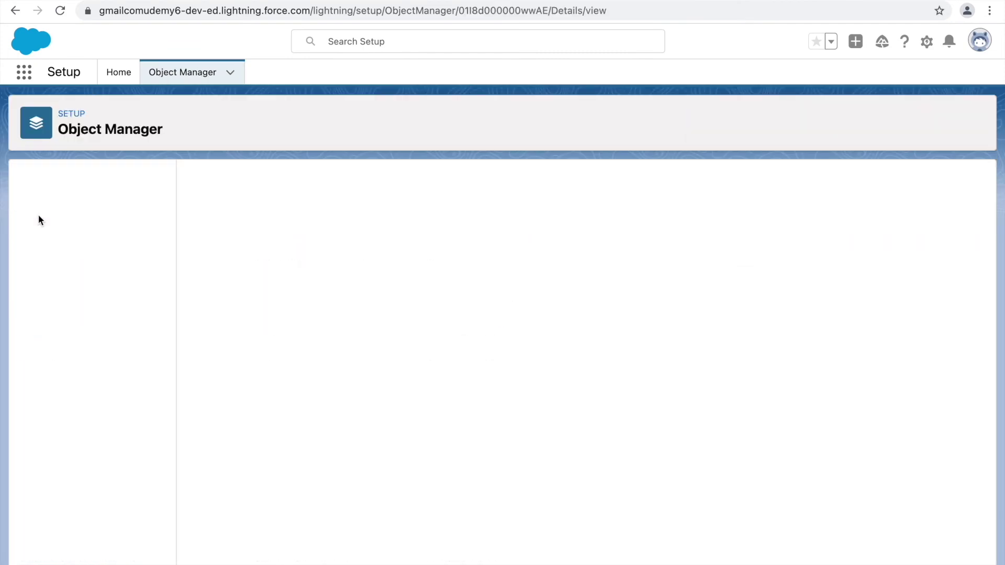
left_click(77, 219)
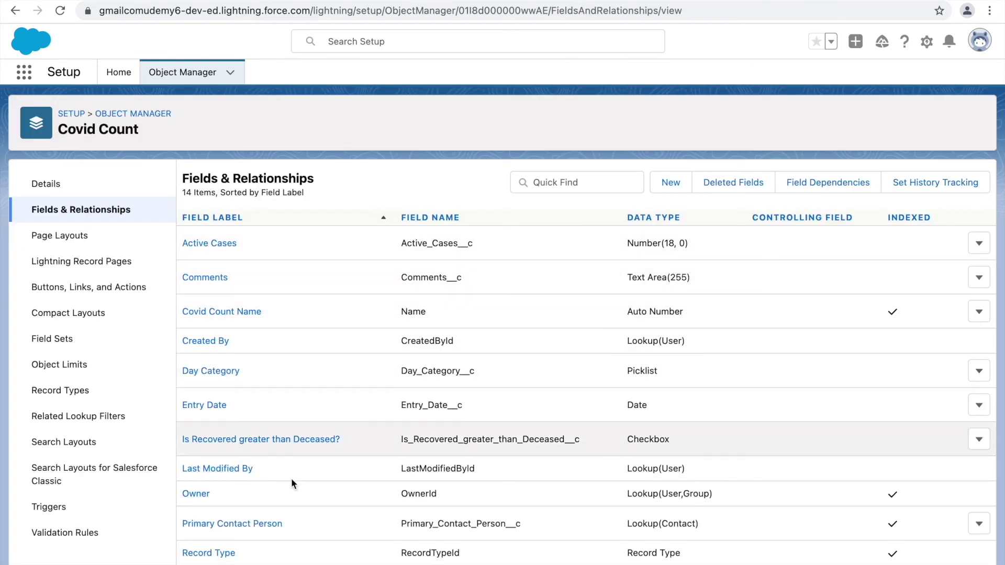
left_click(238, 524)
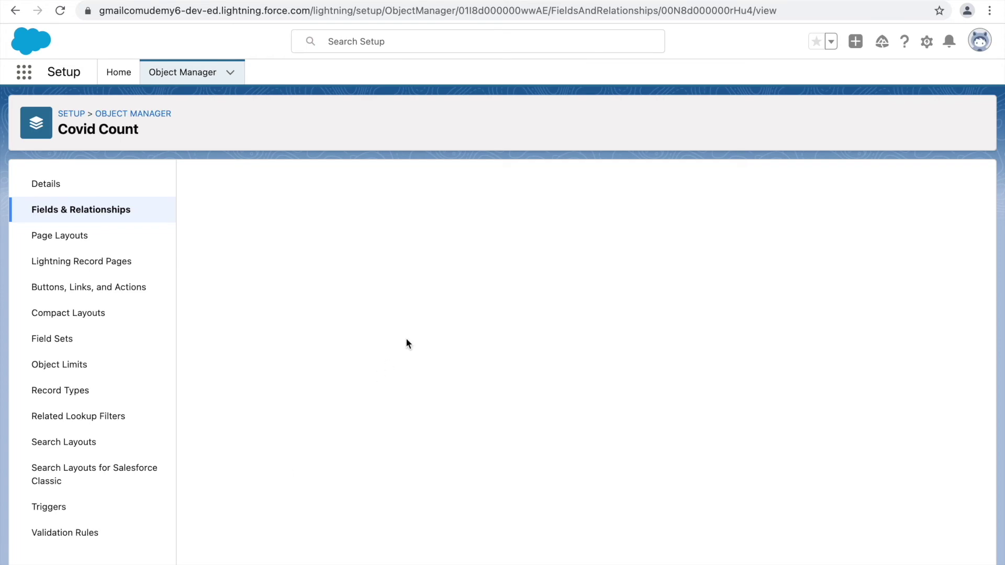
- Change the field type of Primary Contact Person on Covid Count to Master-Detail Relationship and save the field
left_click(444, 241)
left_click(442, 229)
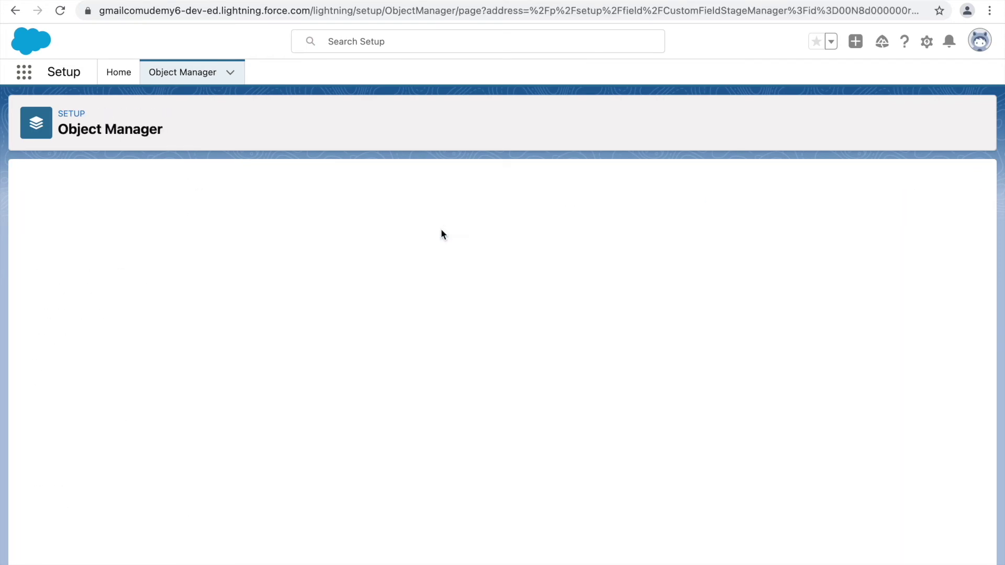
left_click(36, 391)
left_click(938, 251)
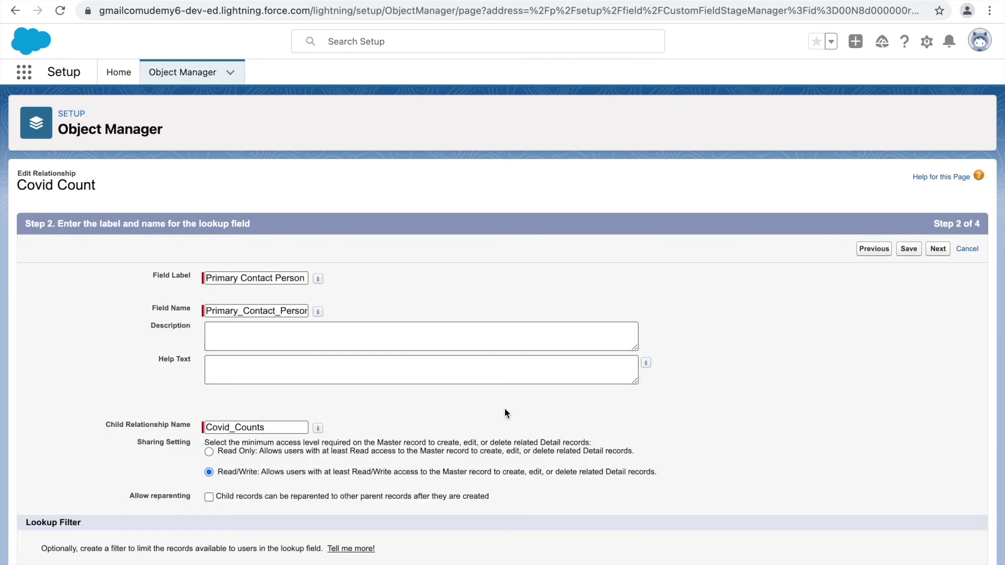
left_click(909, 249)
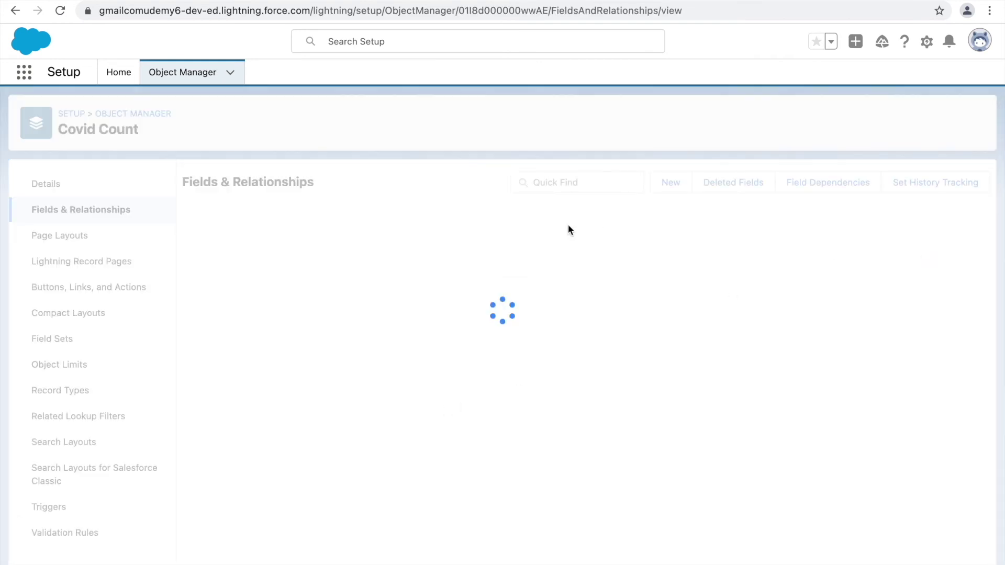
- Return to the Covid Count Records For Administrators list view and reload it
left_click_drag(619, 498, 691, 497)
left_click(738, 504)
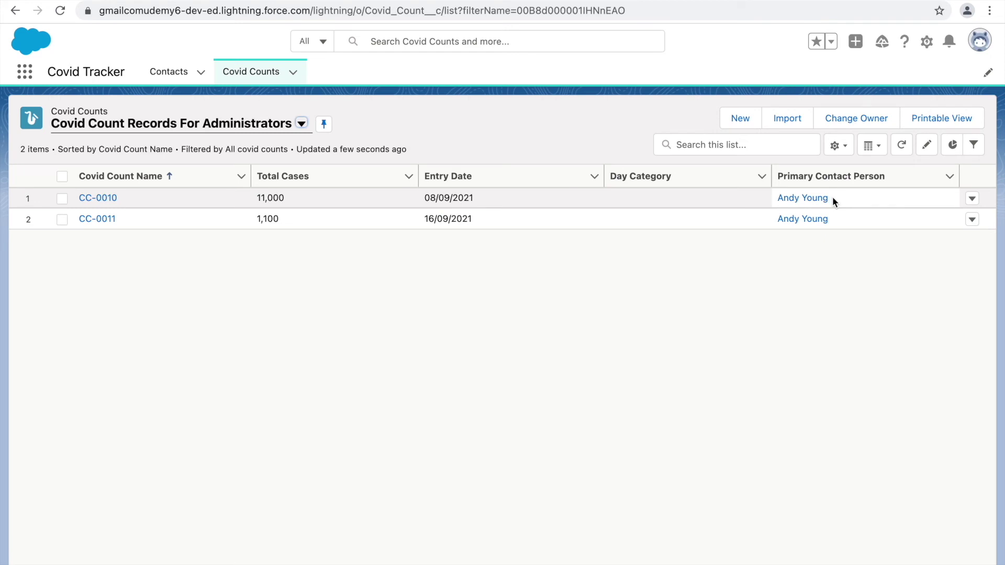
key("super+r")
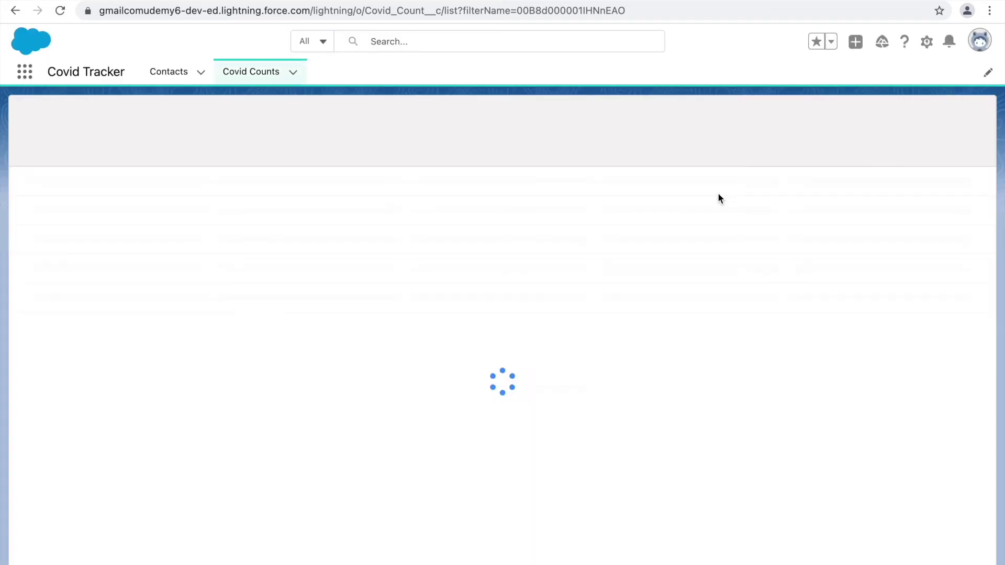
- Start a new Covid Count record of type Delta Variant One and try to save it without a Primary Contact Person
left_click(818, 121)
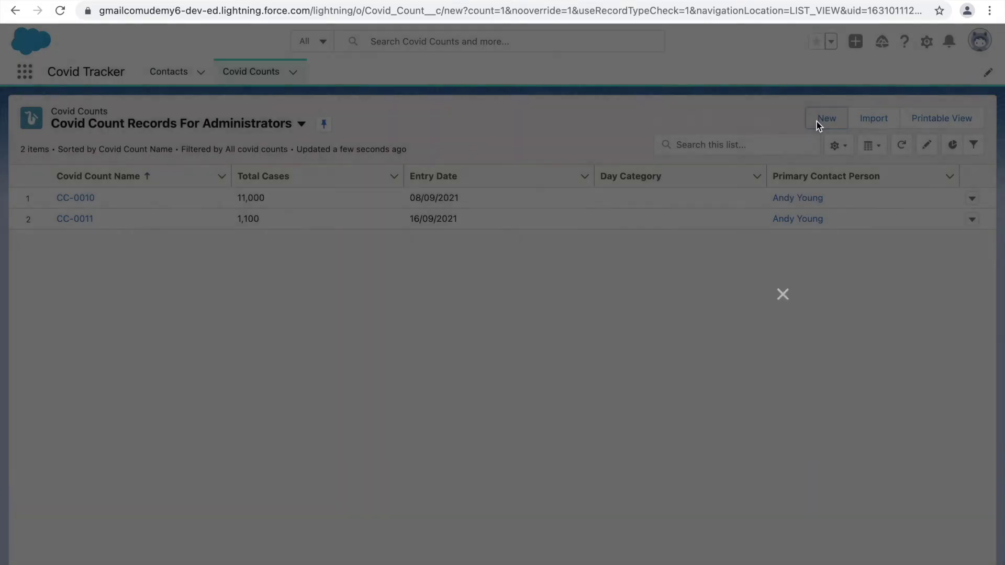
left_click(754, 394)
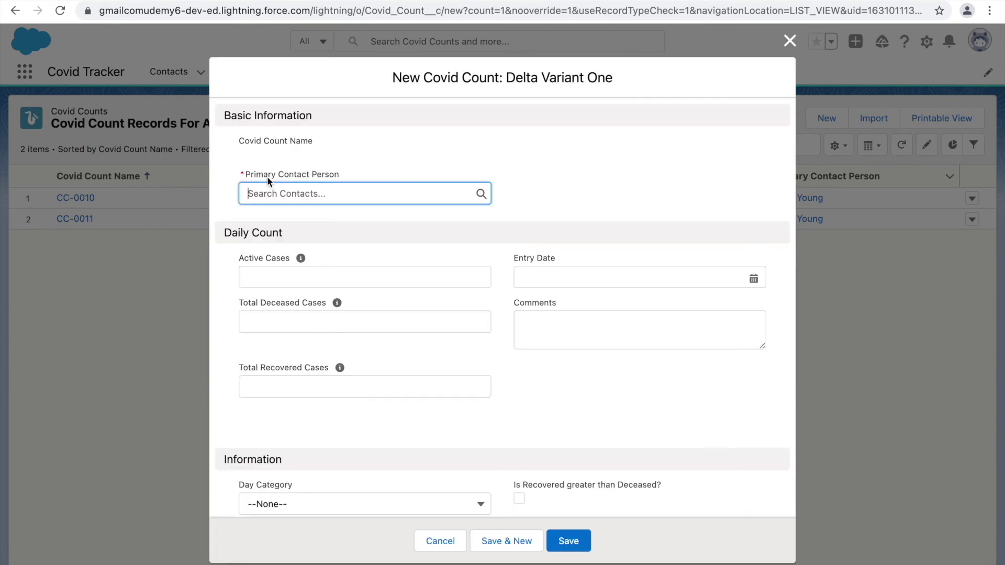
left_click(557, 190)
left_click(568, 541)
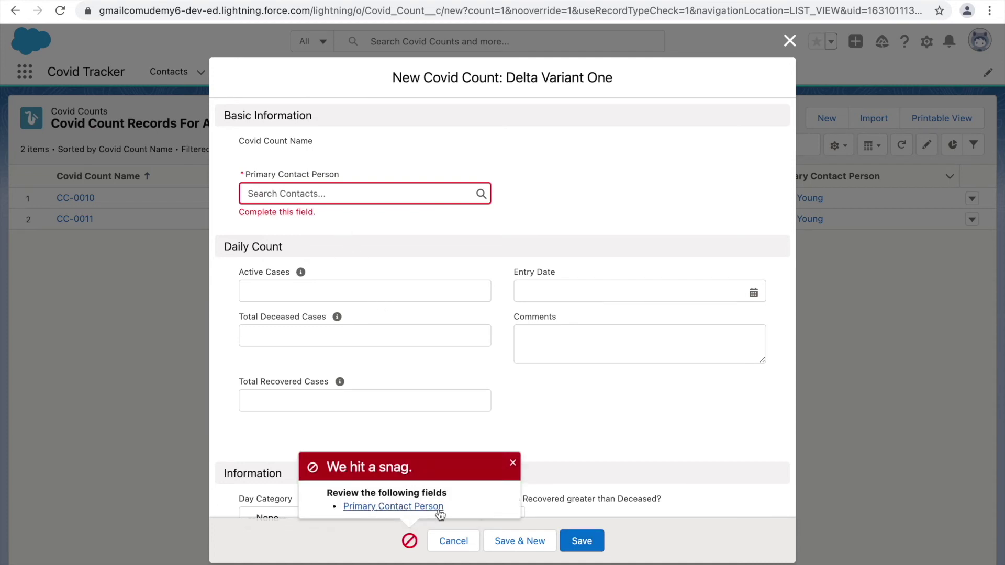
- Select the recent contact as Primary Contact Person, set Active Cases to 1,000 and Total Deceased Cases to 5, and save the record
left_click(293, 200)
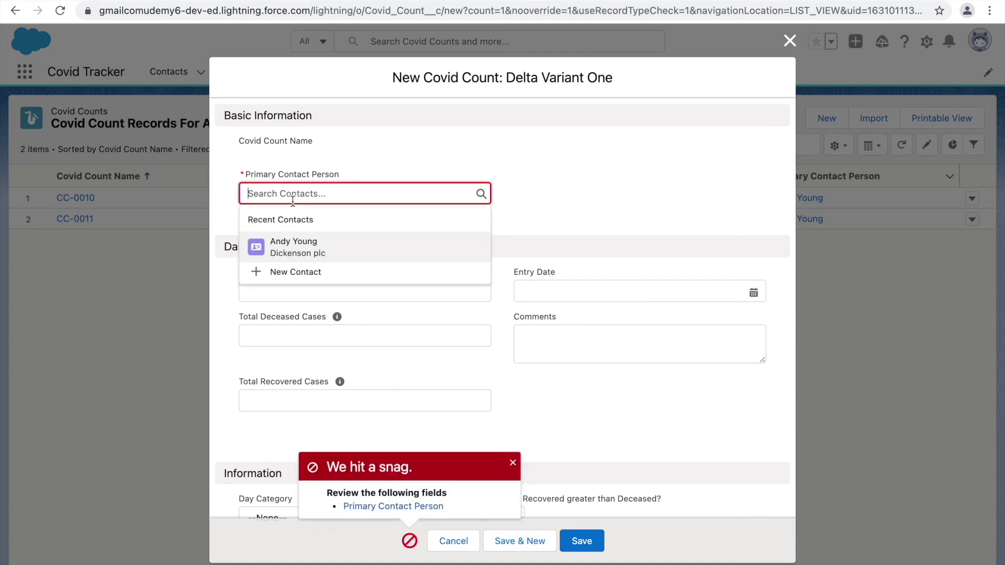
left_click(328, 262)
left_click(297, 271)
type("1,000")
key("Tab")
left_click(312, 314)
type("5")
left_click(620, 419)
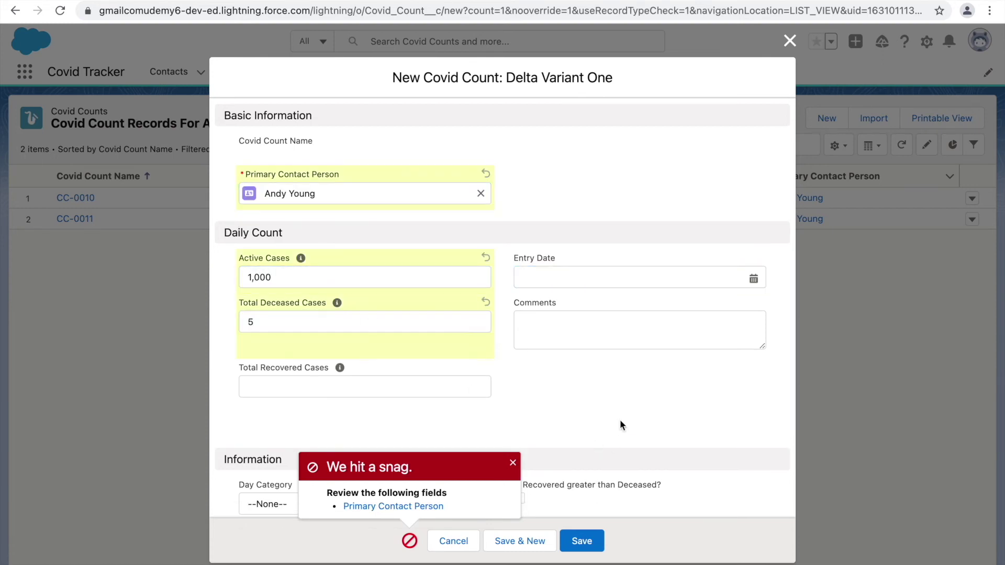
left_click(582, 540)
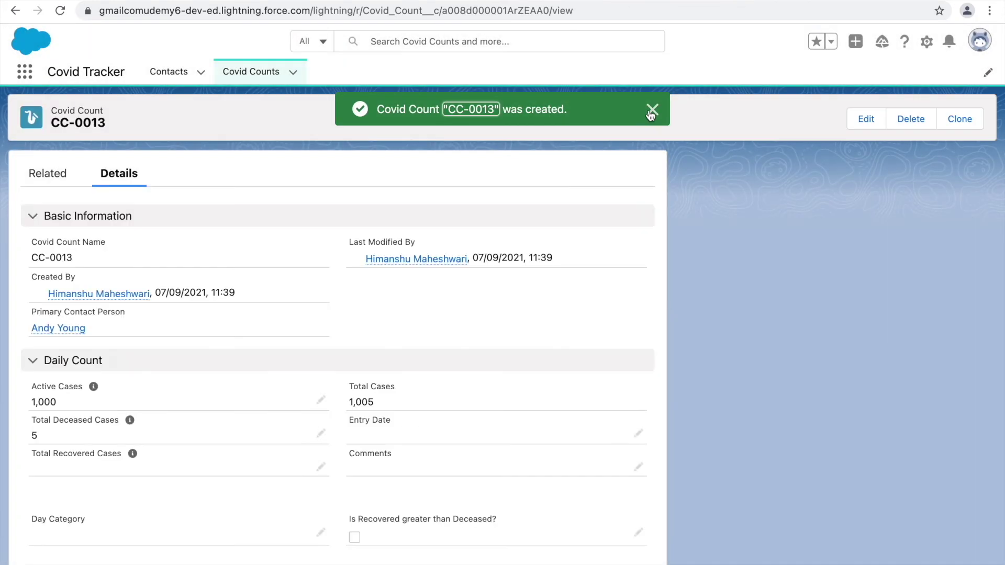
left_click(651, 111)
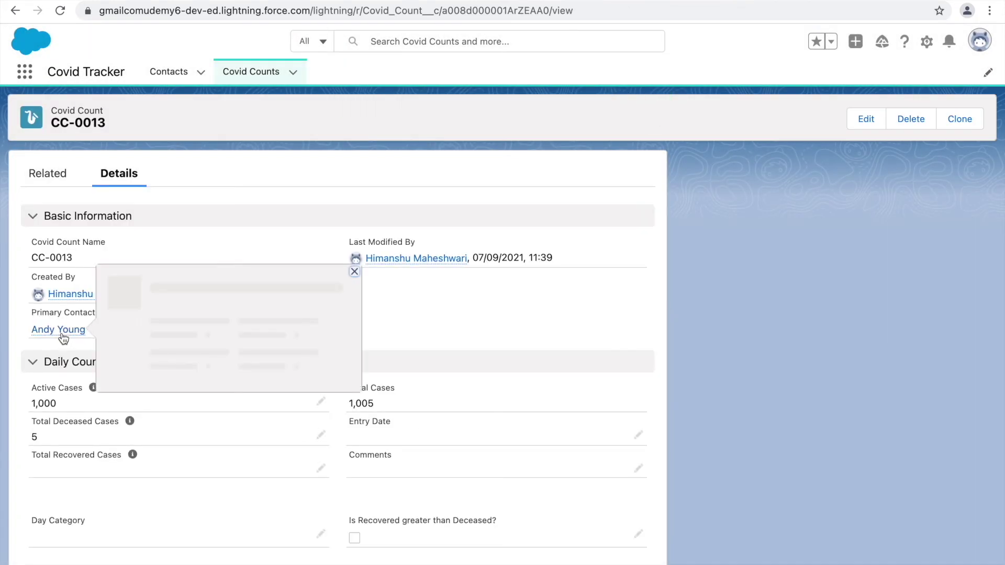
- Open the primary contact from the new Covid Count record and examine the contact's Covid Count Cases related list
left_click(61, 332)
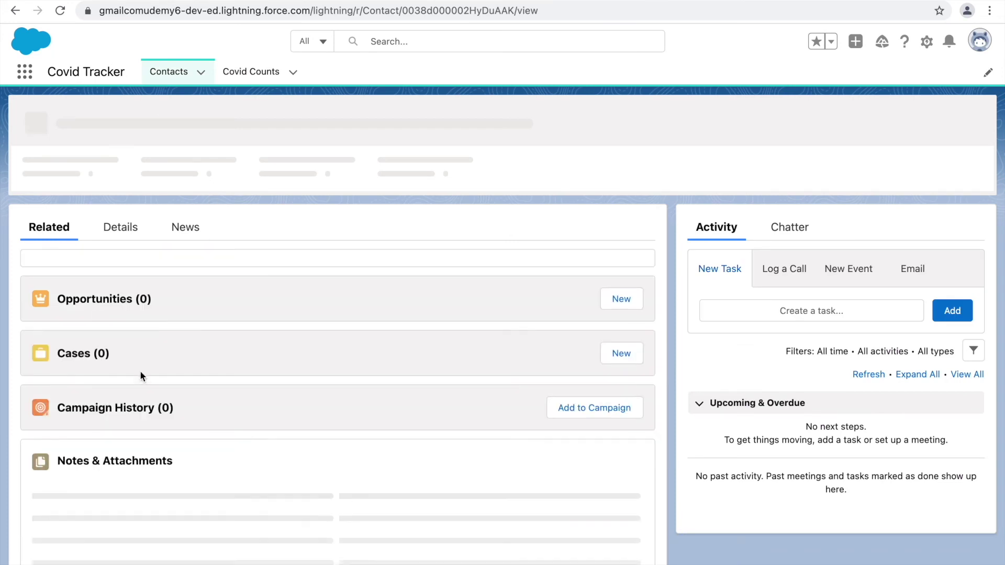
scroll(140, 371, "down", 5)
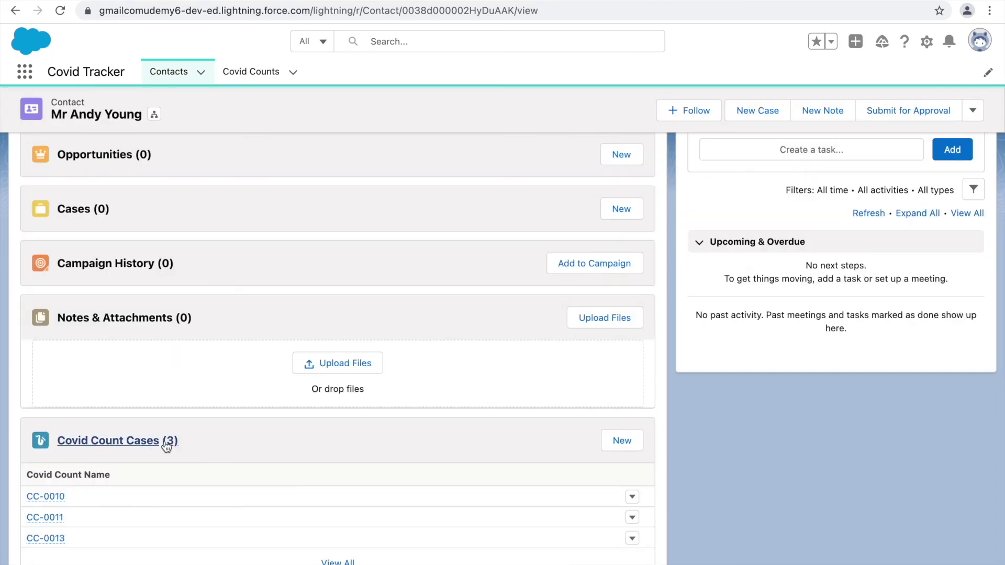
mouse_move(63, 523)
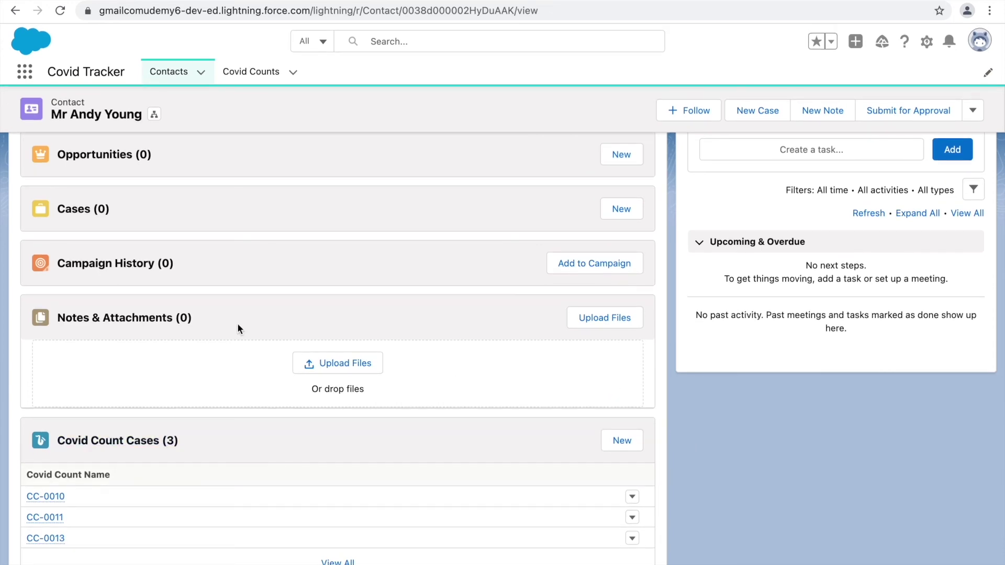
scroll(237, 324, "up", 3)
scroll(203, 356, "down", 3)
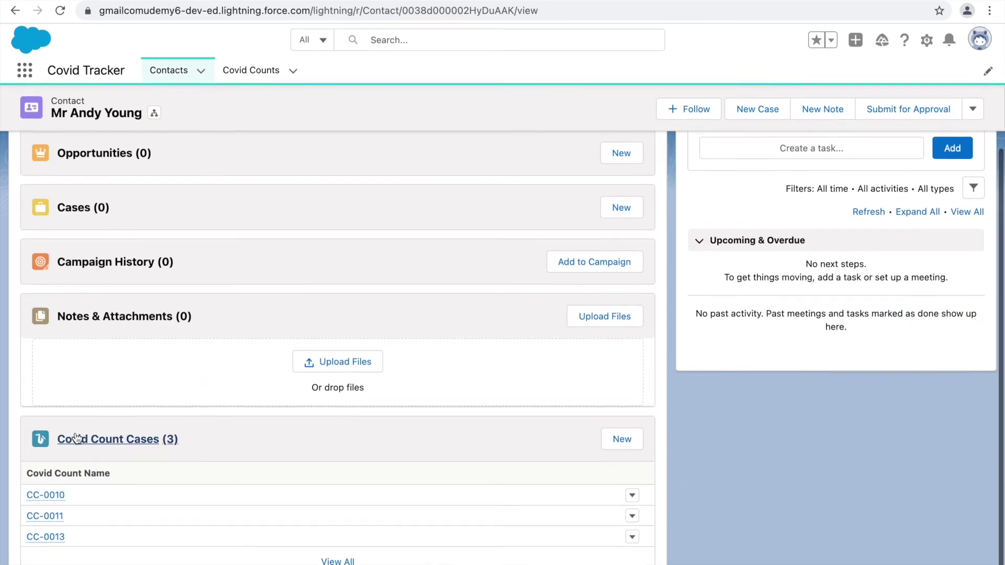
scroll(177, 413, "up", 2)
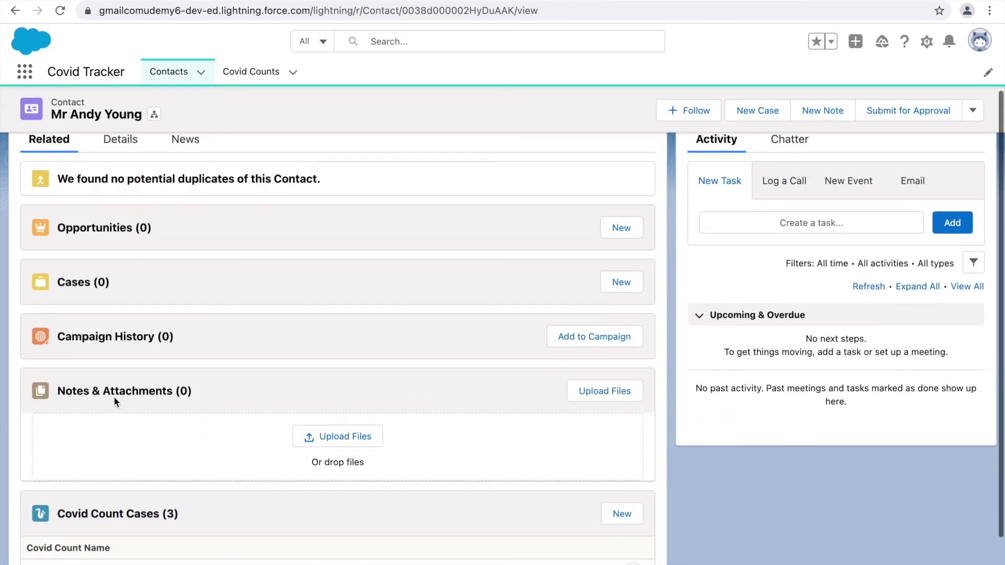
- Open the CC-0010 Covid Count record from the list view and check its related lists
left_click(236, 70)
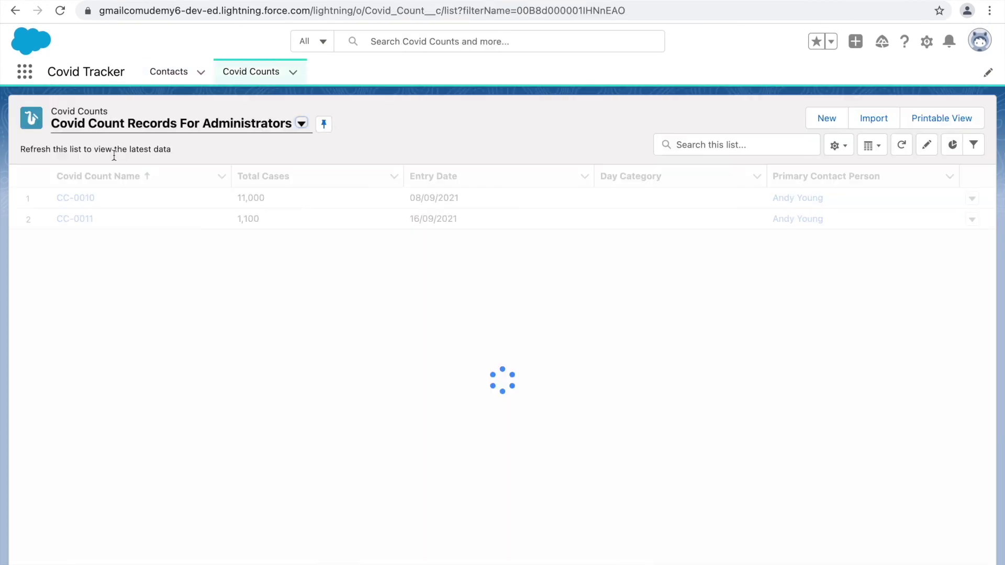
left_click(76, 198)
left_click(46, 173)
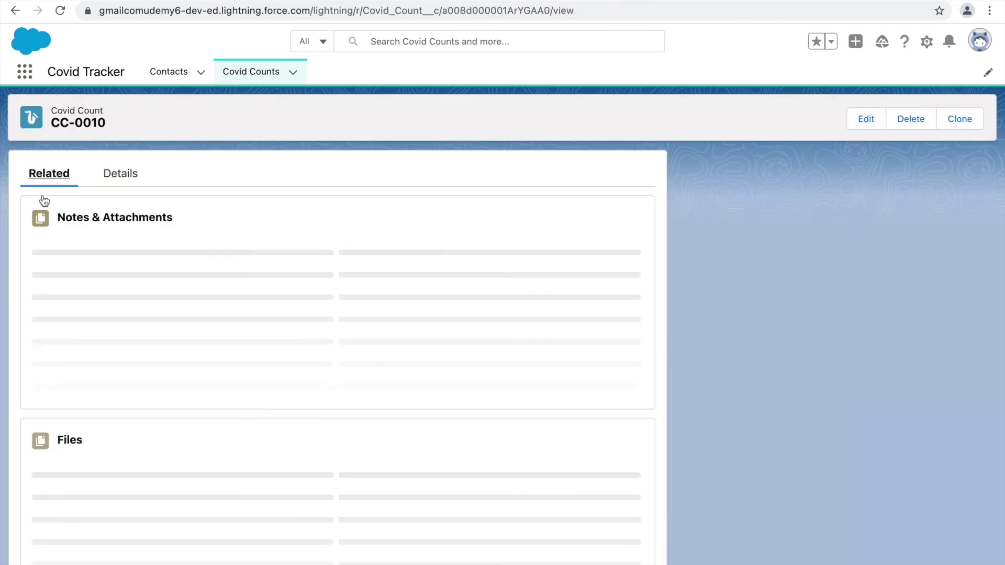
- Open the primary contact's record from the contacts list and examine its header and the Covid Count Cases related list
left_click(163, 73)
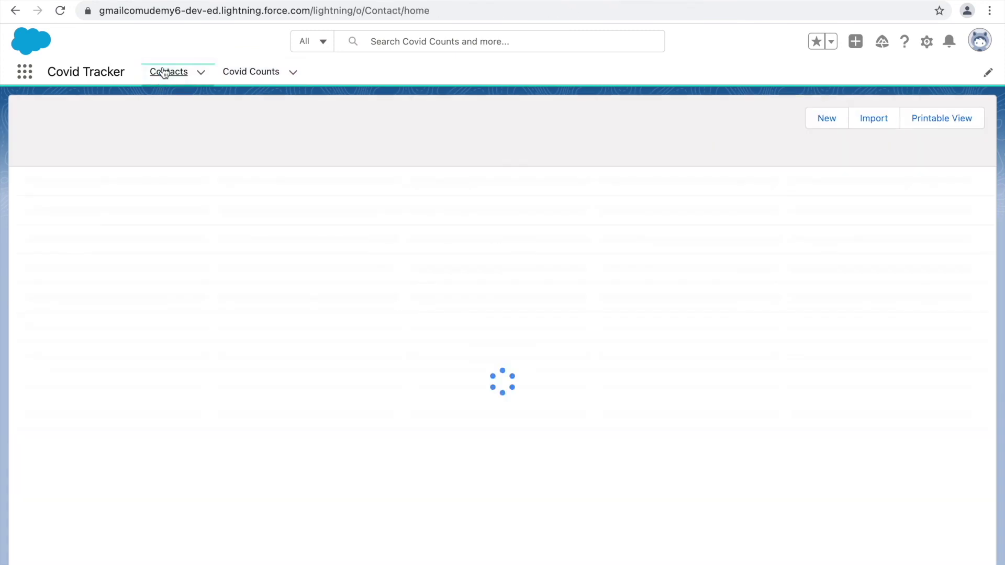
left_click(99, 199)
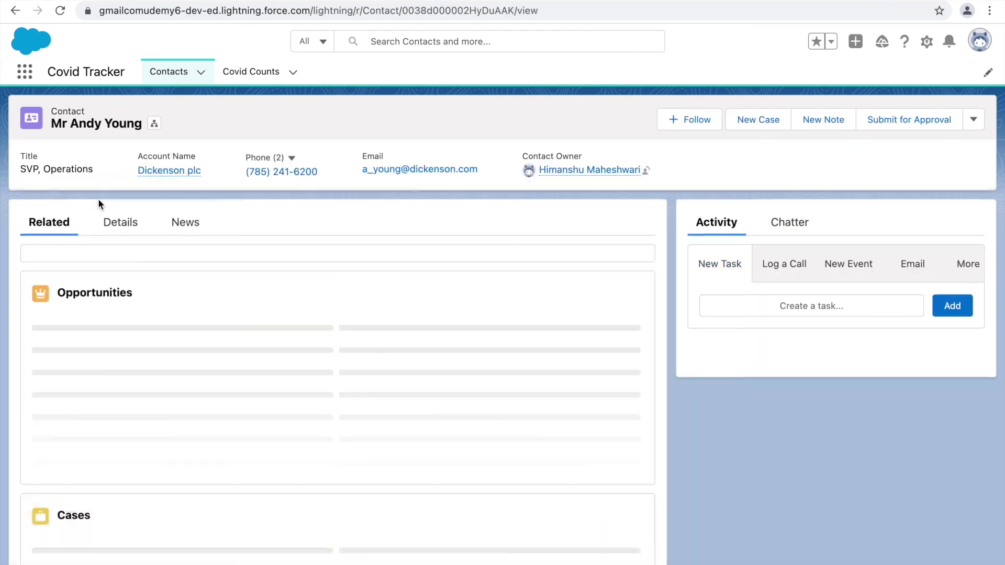
scroll(108, 498, "down", 3)
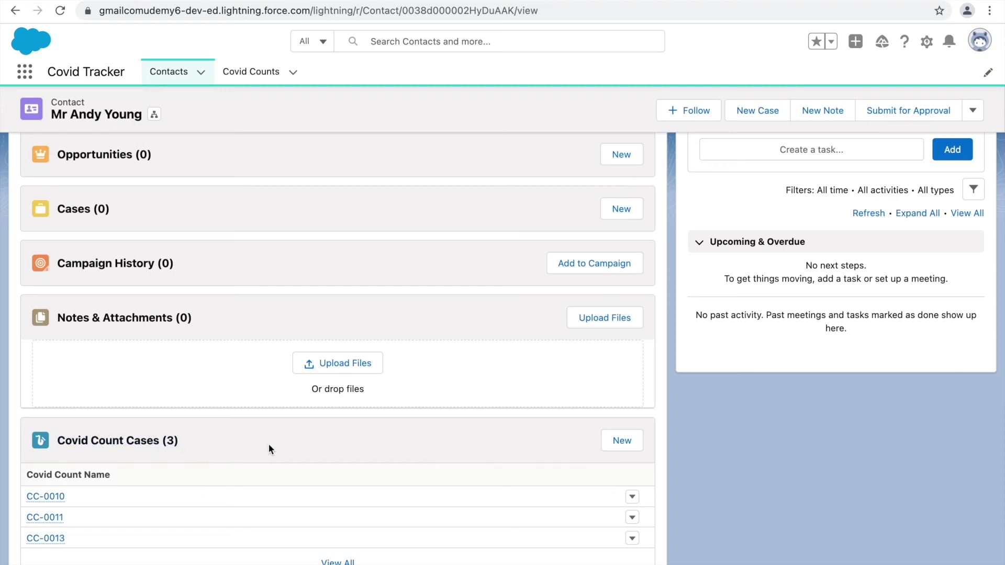
scroll(209, 455, "up", 3)
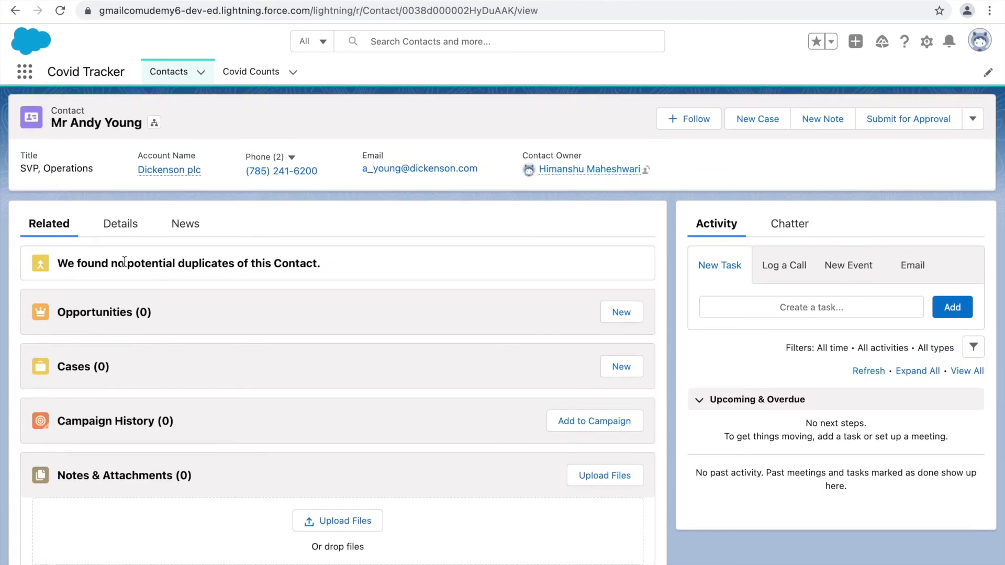
scroll(151, 301, "down", 3)
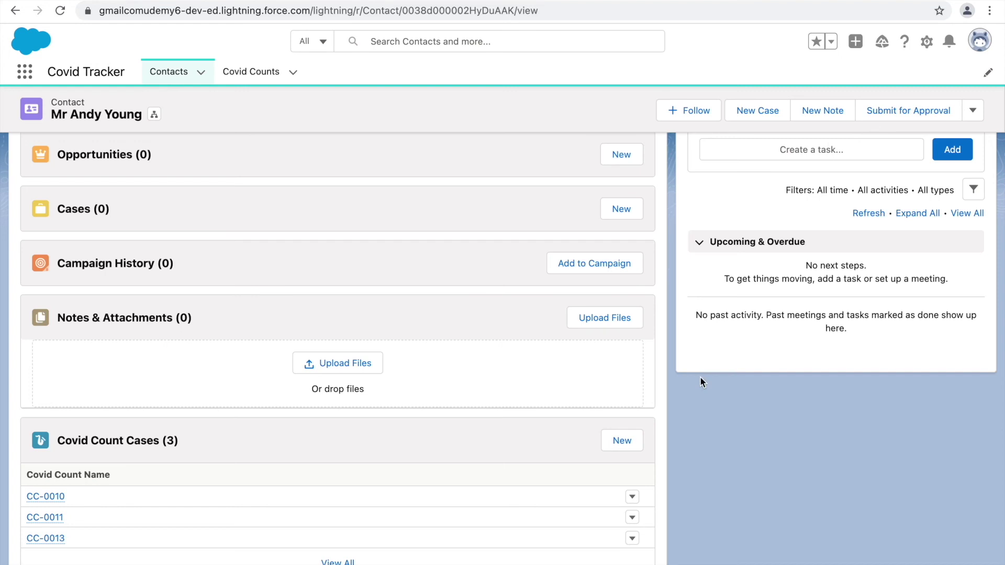
scroll(309, 359, "up", 1)
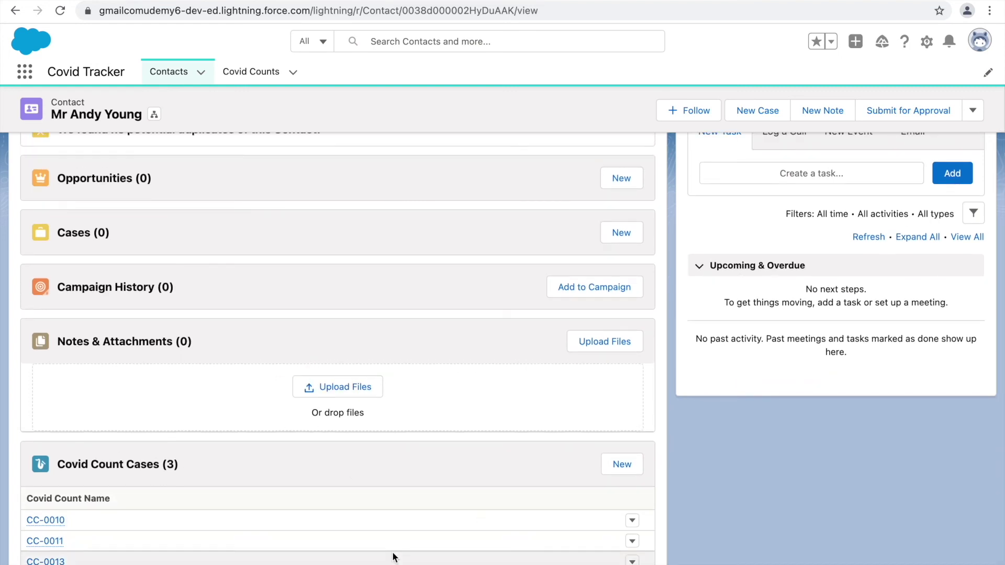
scroll(215, 527, "down", 1)
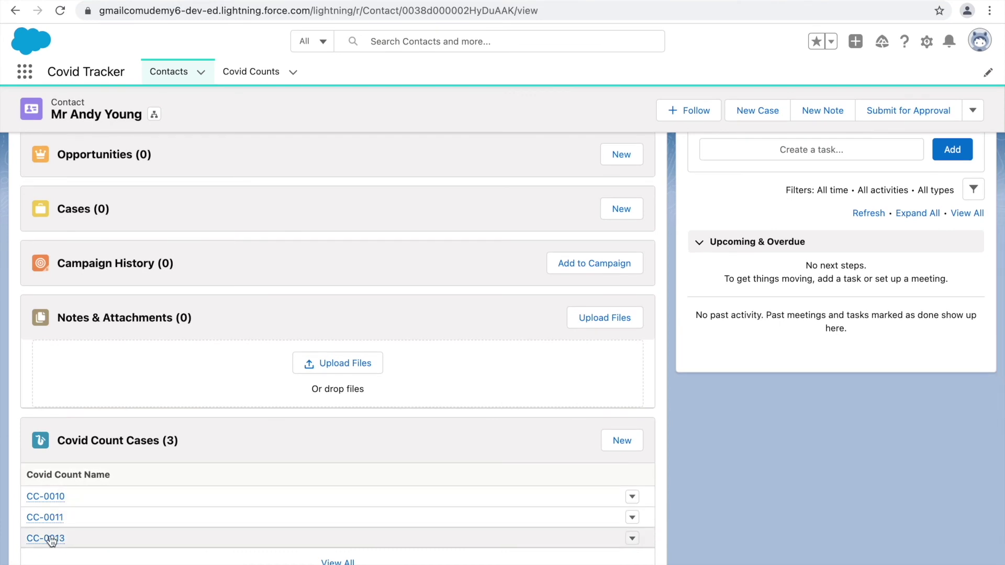
mouse_move(62, 543)
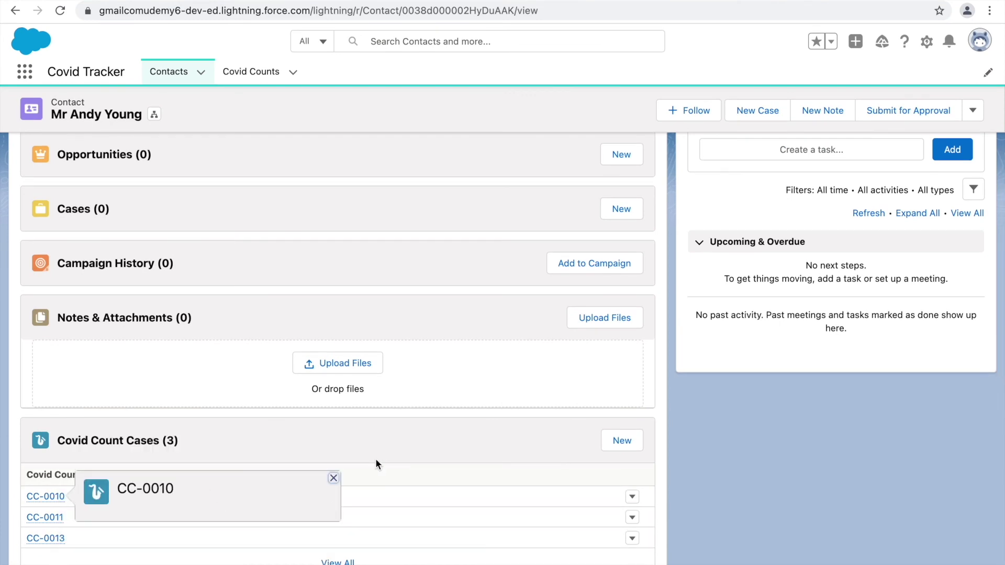
scroll(219, 451, "up", 1)
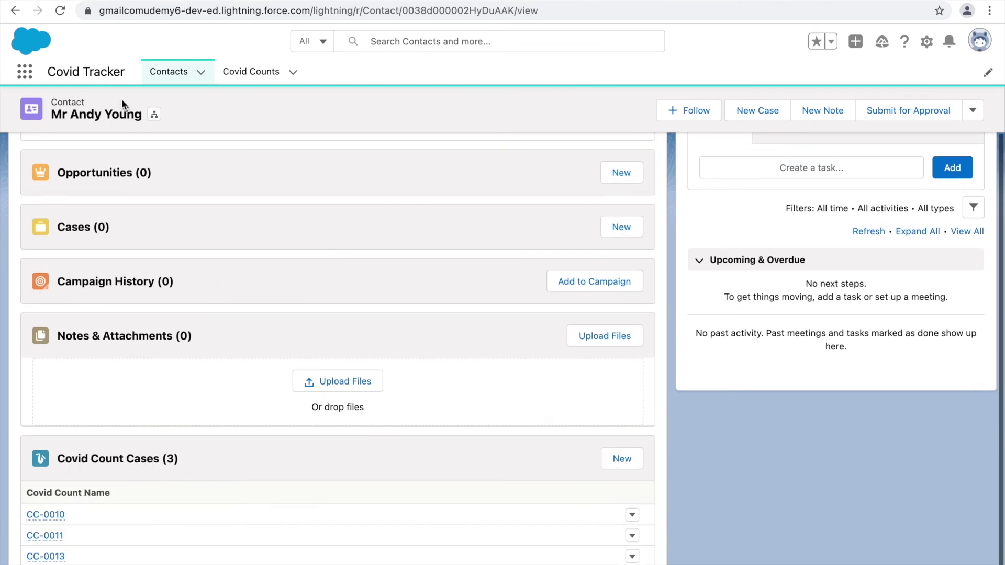
scroll(249, 259, "up", 2)
scroll(249, 257, "up", 1)
scroll(277, 204, "up", 1)
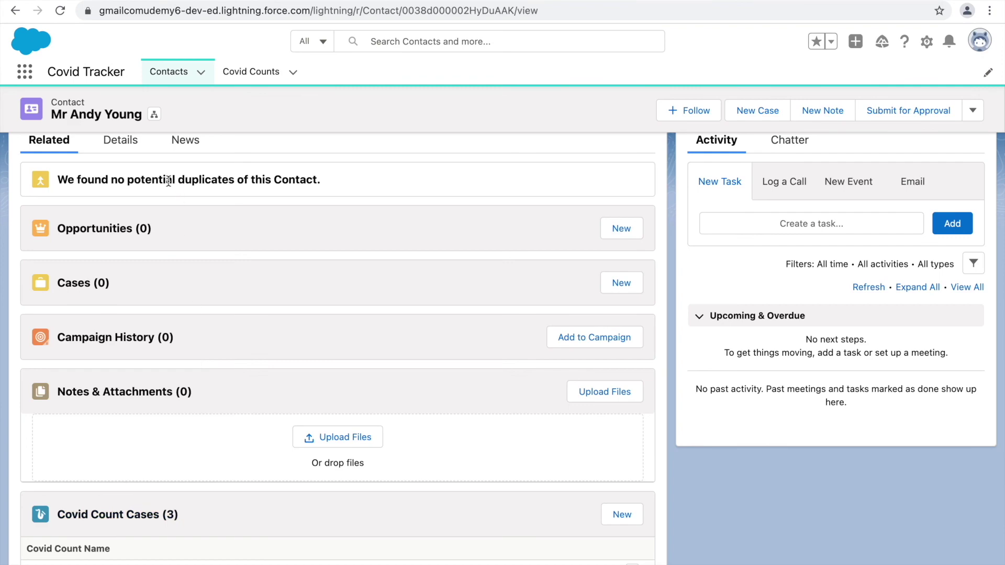
scroll(265, 361, "down", 3)
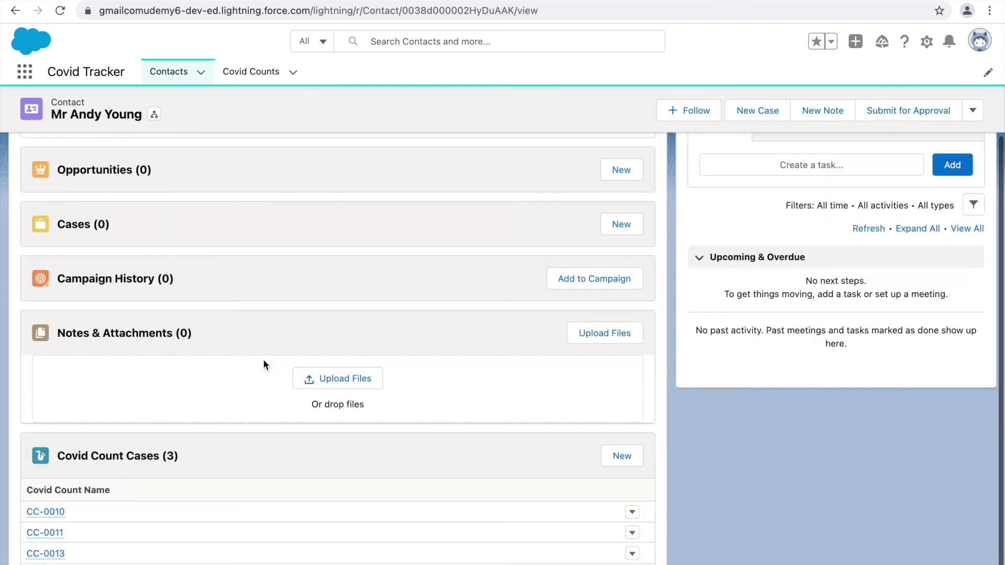
scroll(265, 361, "up", 6)
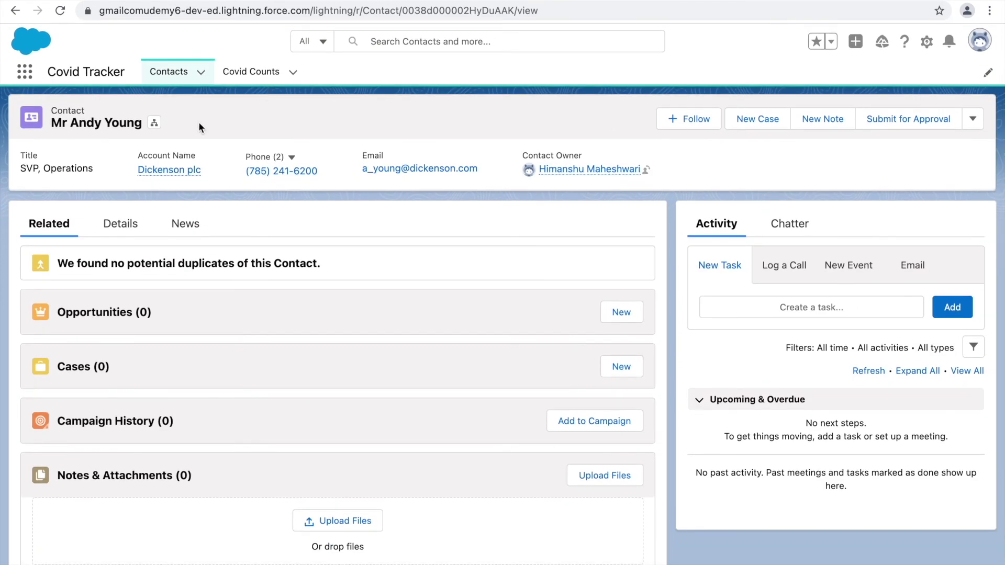
- Find the Contact object in the Object Manager and open its page layouts
left_click(929, 46)
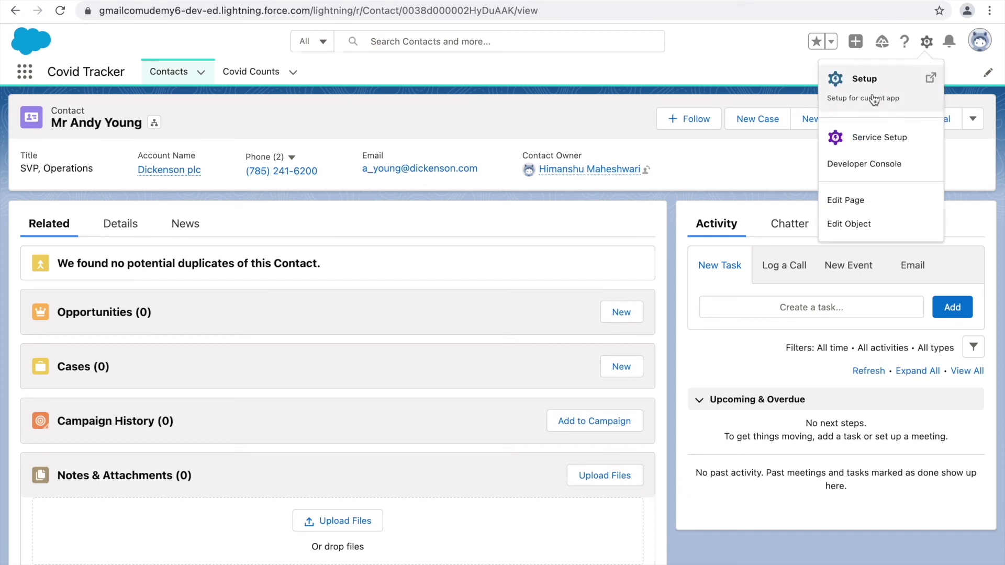
left_click(927, 45)
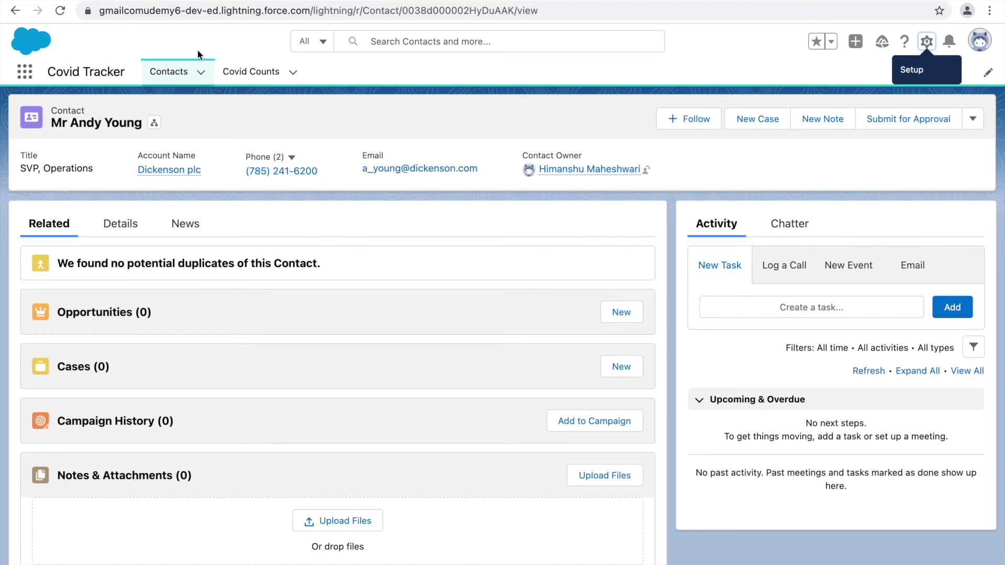
left_click(228, 0)
left_click(163, 76)
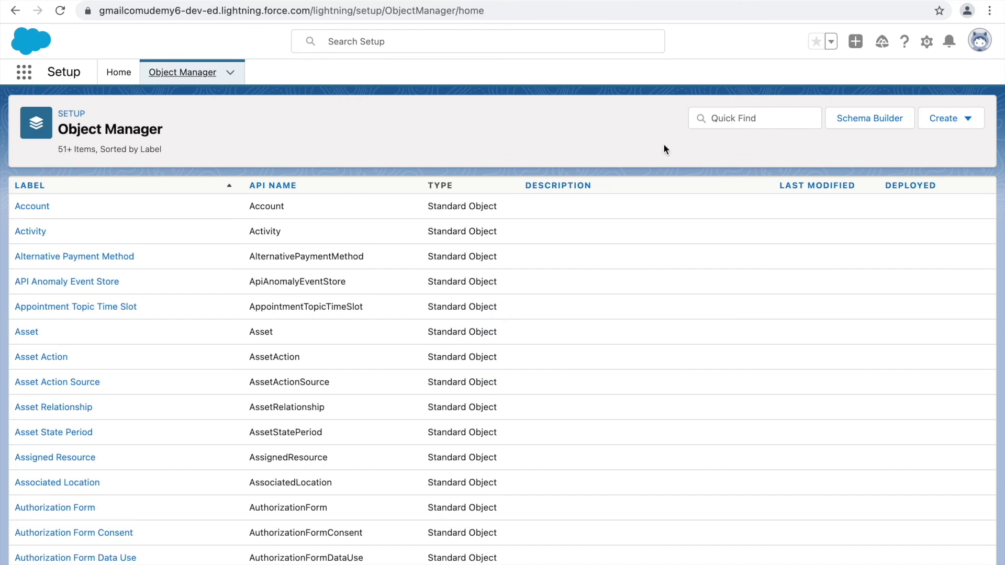
left_click(767, 118)
type("Contact")
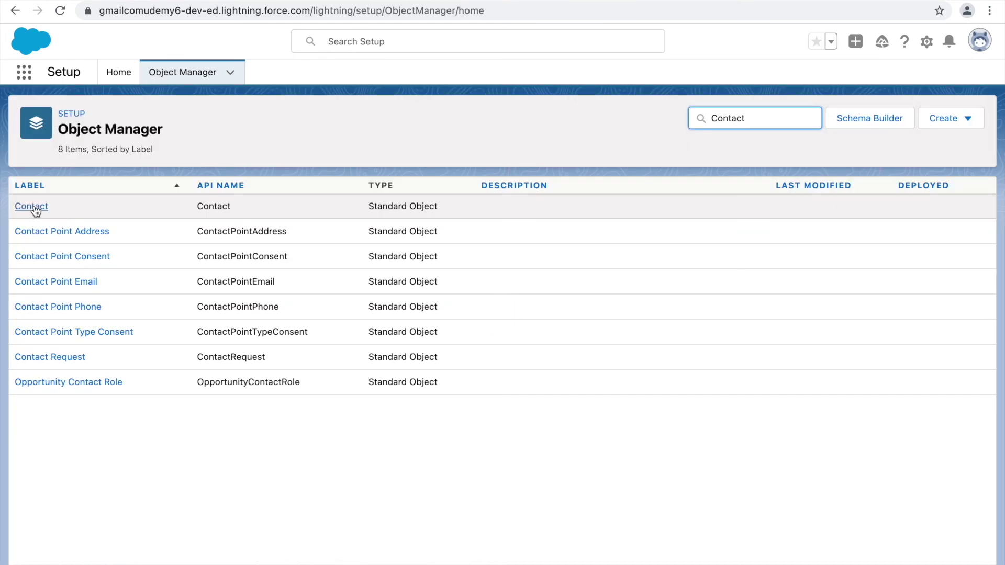
left_click(33, 207)
left_click(65, 234)
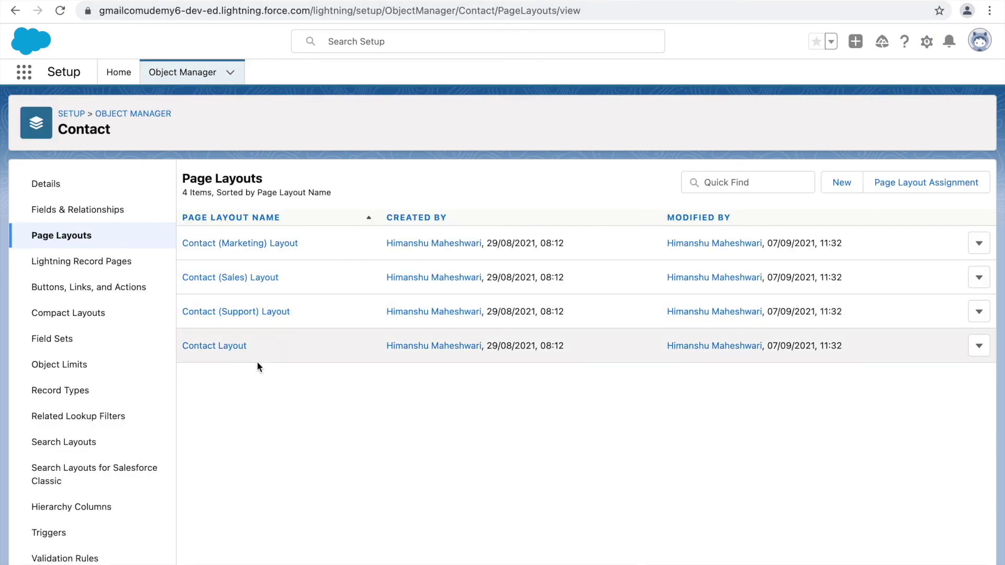
- Review the Contact page layout assignments by profile and open the layout assigned to System Administrator
left_click(933, 186)
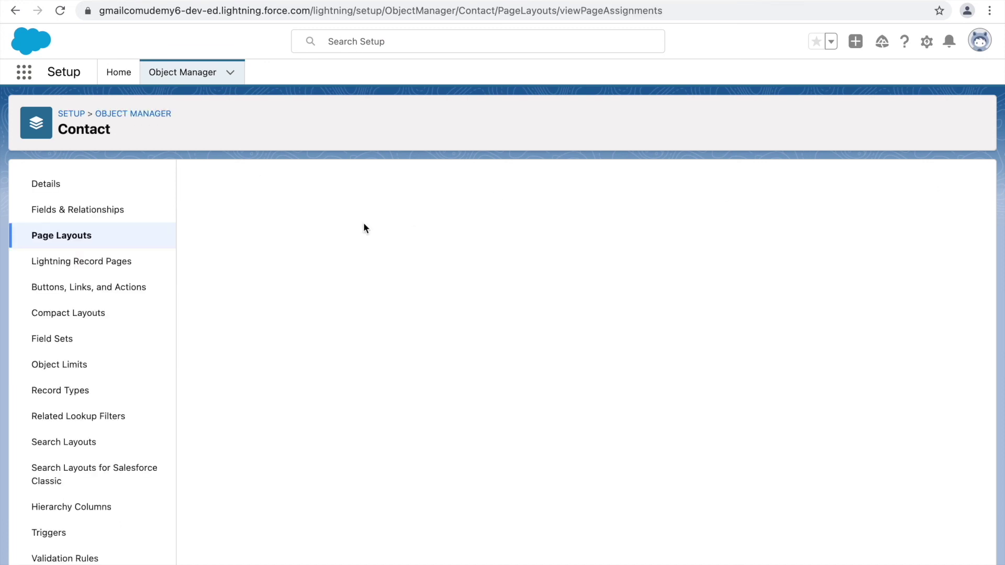
left_click(982, 39)
scroll(629, 338, "down", 5)
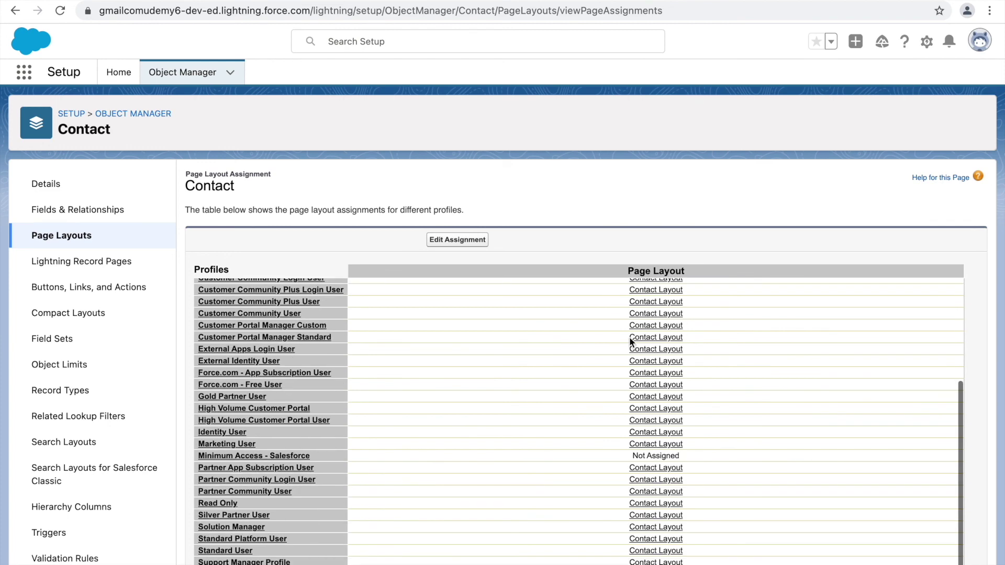
scroll(629, 337, "down", 1)
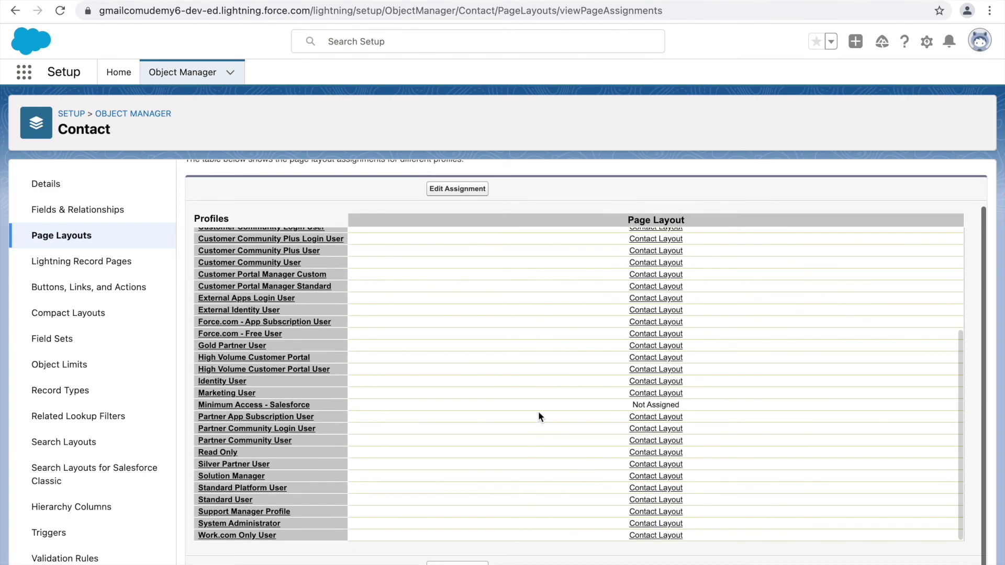
left_click(650, 524)
- Move the Covid Count Cases related list to the first position in the Contact Layout's related lists, above Opportunities
scroll(374, 435, "down", 6)
scroll(373, 434, "up", 6)
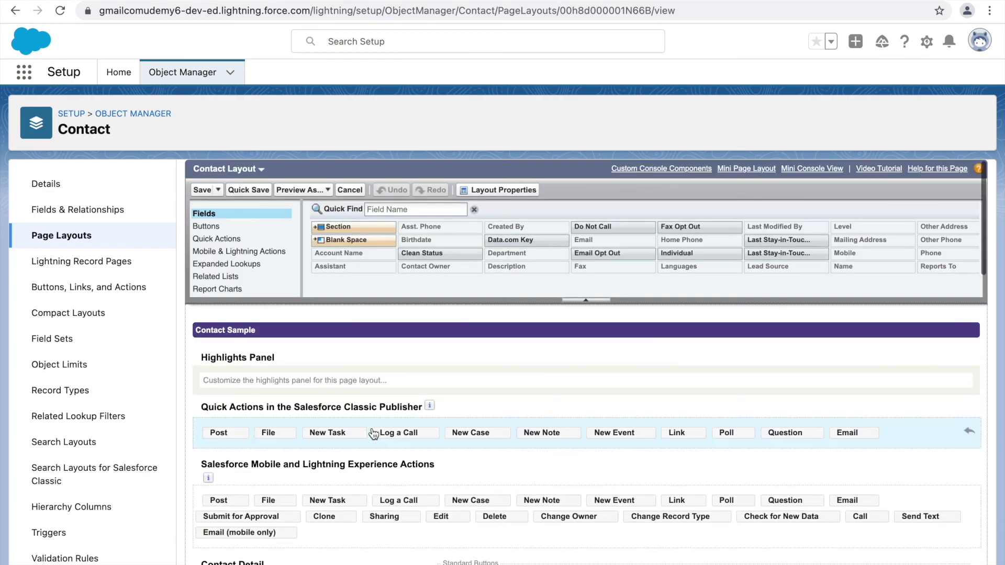
scroll(329, 482, "down", 10)
scroll(329, 482, "up", 4)
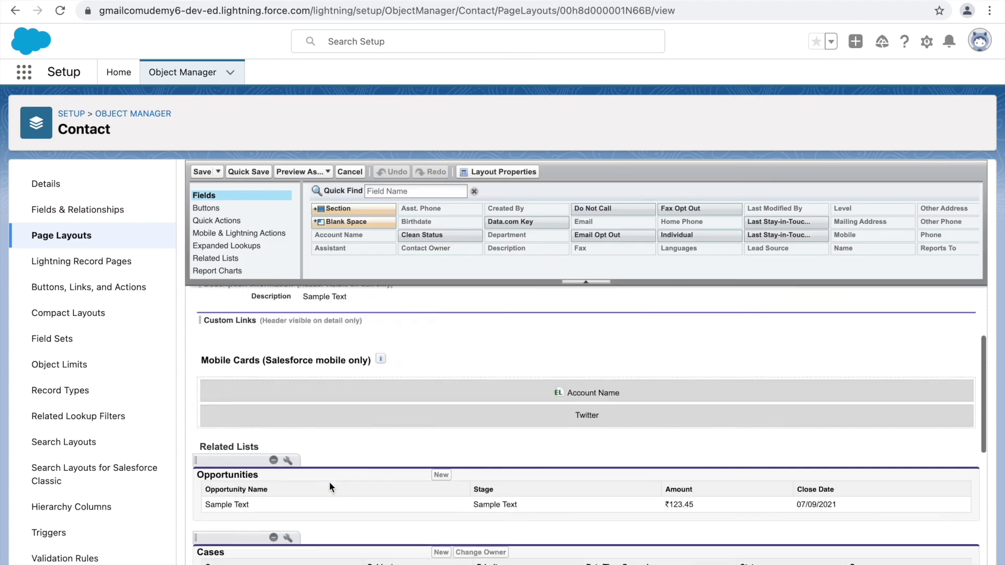
scroll(328, 484, "up", 6)
scroll(224, 275, "down", 8)
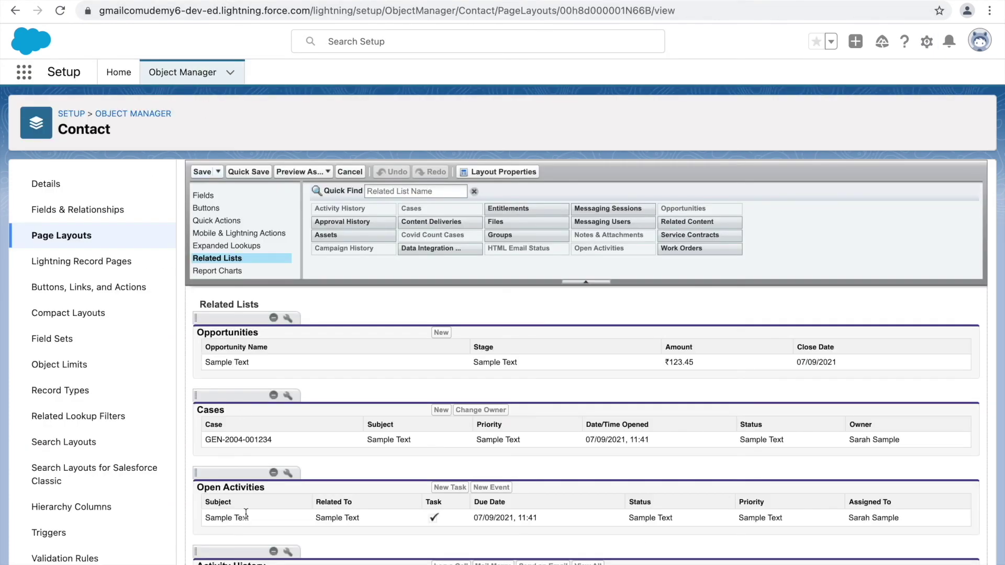
scroll(246, 510, "down", 5)
scroll(246, 514, "down", 1)
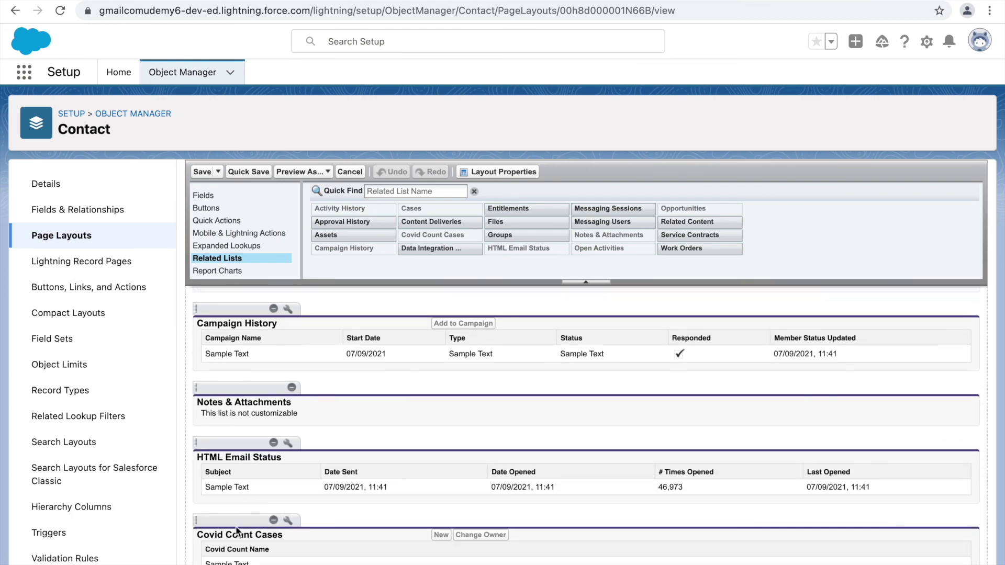
left_click_drag(250, 525, 258, 327)
scroll(293, 353, "up", 4)
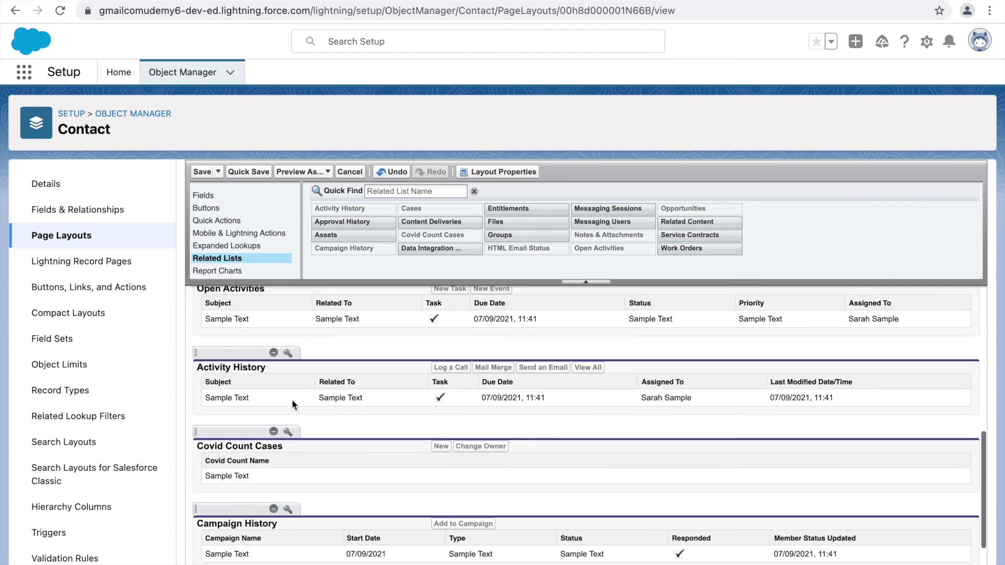
left_click_drag(229, 482, 275, 344)
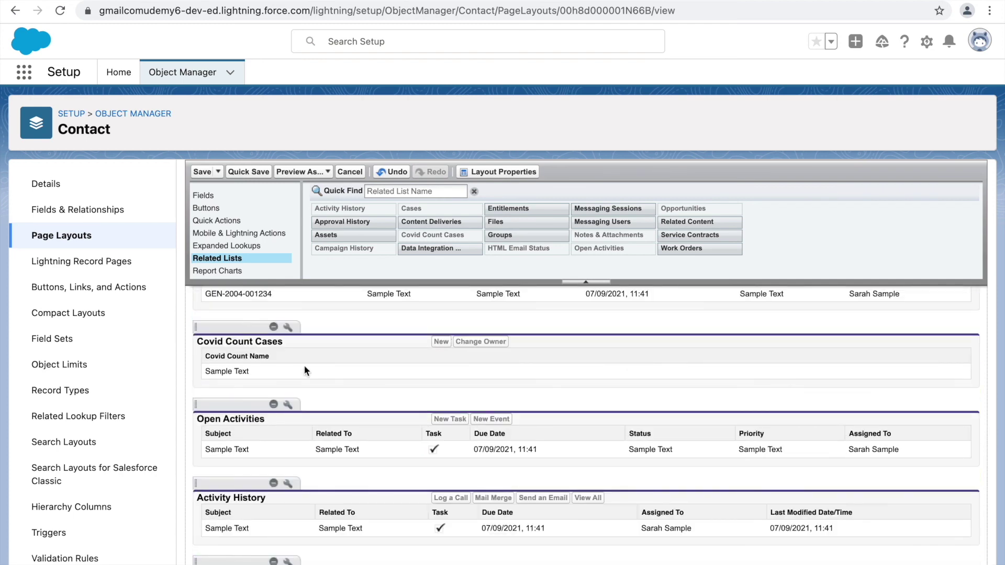
scroll(320, 383, "up", 3)
left_click_drag(233, 443, 251, 320)
scroll(324, 355, "up", 1)
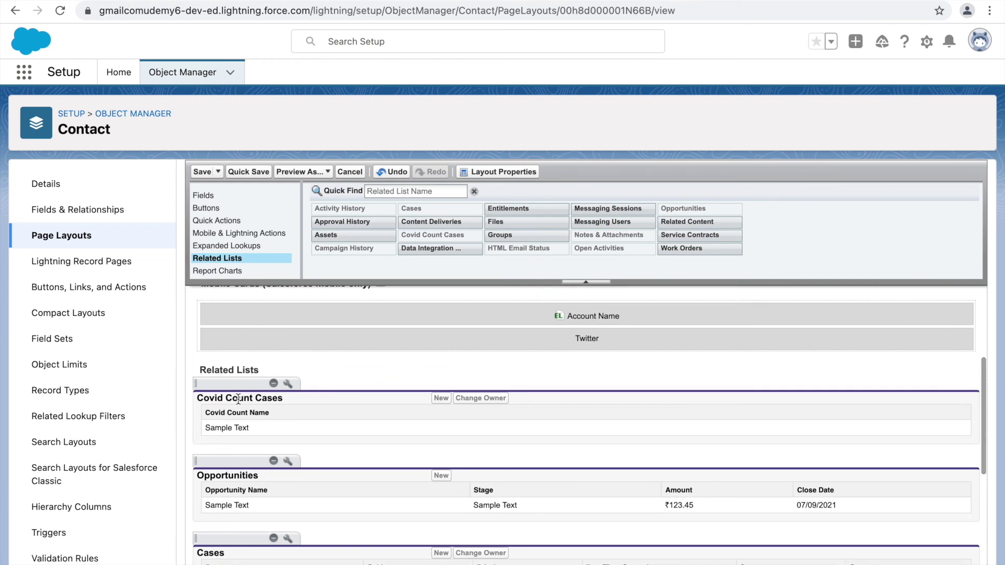
- Add the Day Category, Entry Date and Total Cases columns to the Covid Count Cases related list
scroll(247, 403, "down", 2)
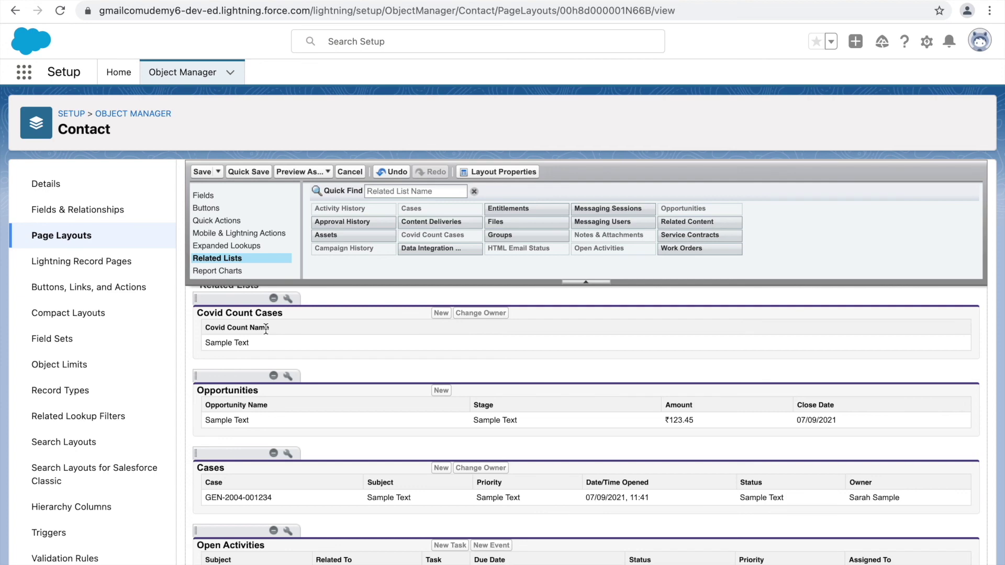
scroll(304, 359, "up", 1)
left_click(288, 315)
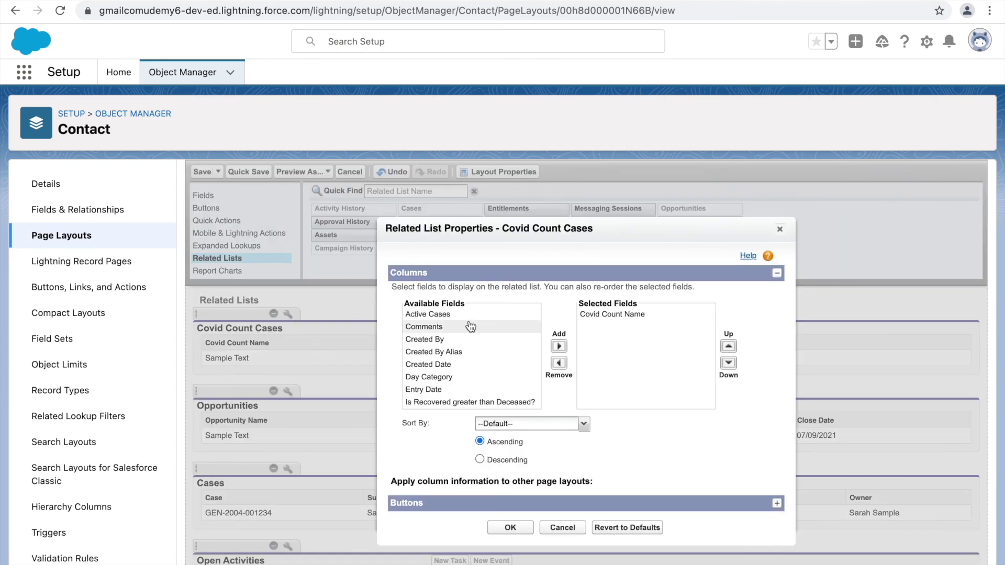
scroll(435, 361, "down", 1)
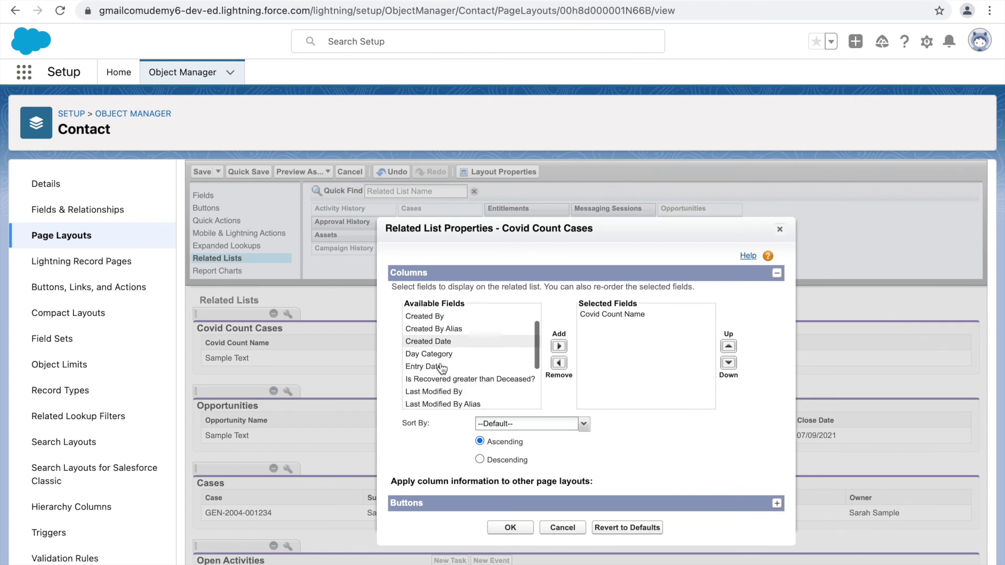
left_click(429, 355)
left_click(559, 347)
left_click(461, 355)
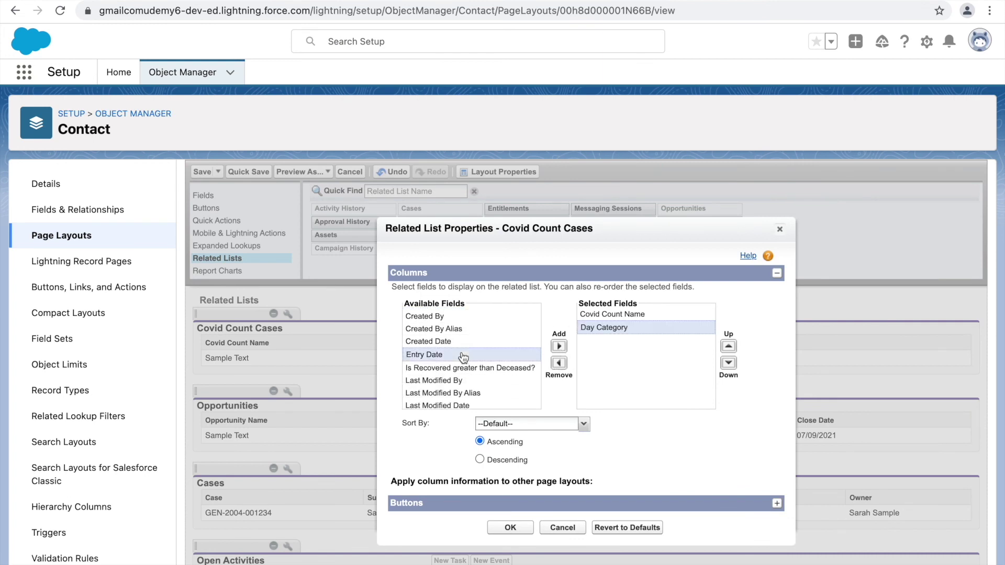
left_click(560, 347)
scroll(523, 354, "down", 2)
left_click(442, 379)
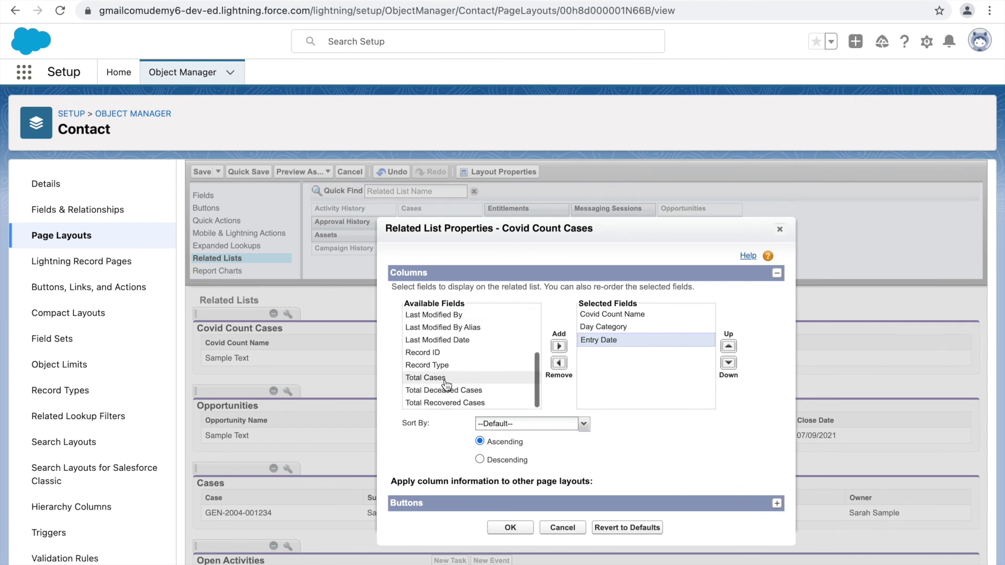
left_click(559, 347)
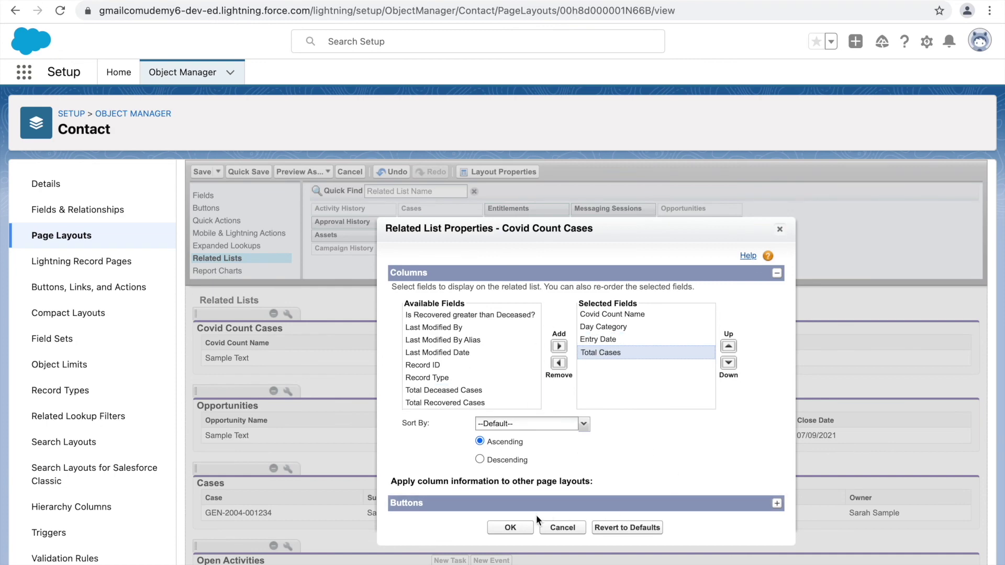
left_click(513, 528)
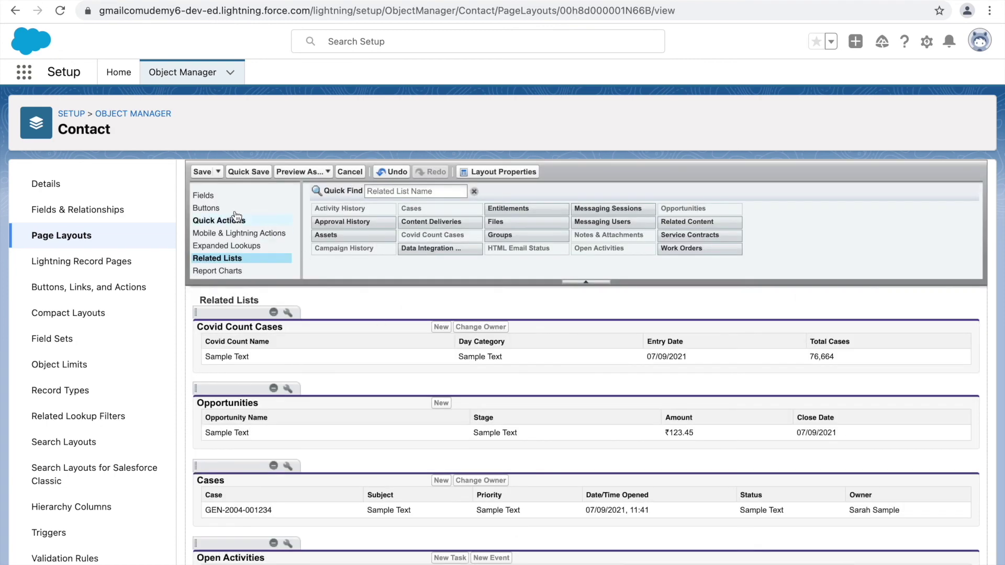
- Save the Contact Layout, overwriting users' related list customizations, and reload the open contact record
left_click(202, 175)
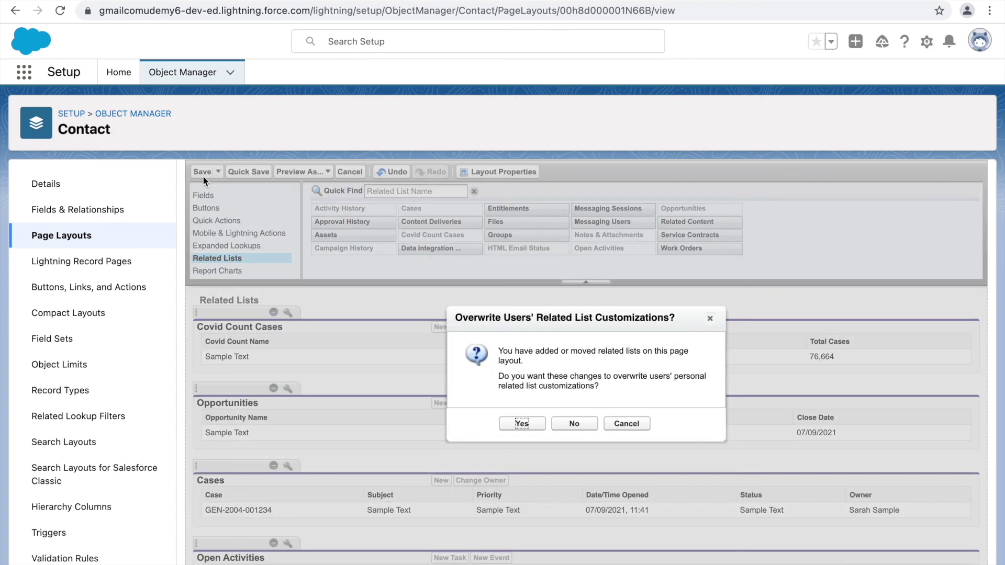
left_click(523, 422)
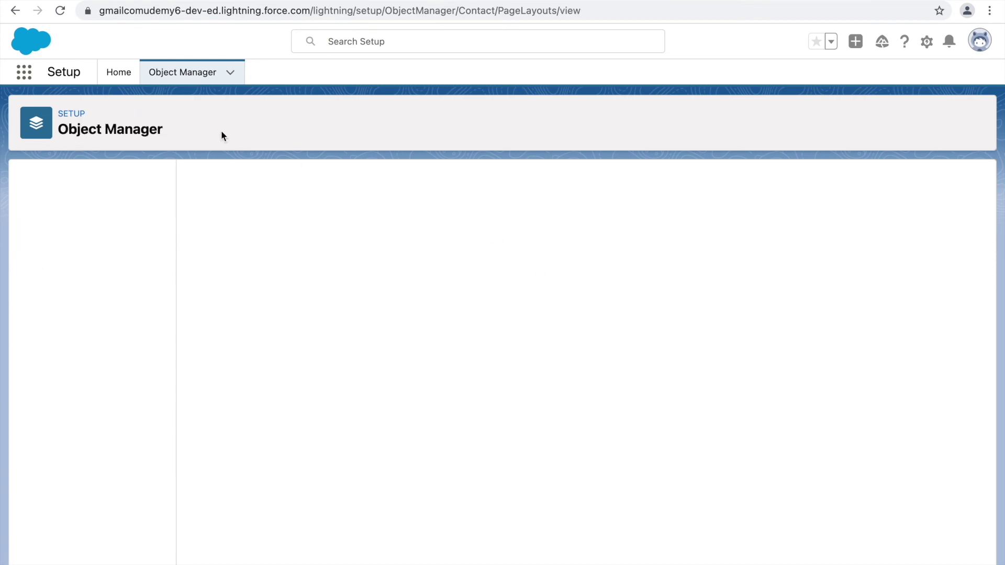
key("ctrl+shift+Tab")
key("ctrl+r")
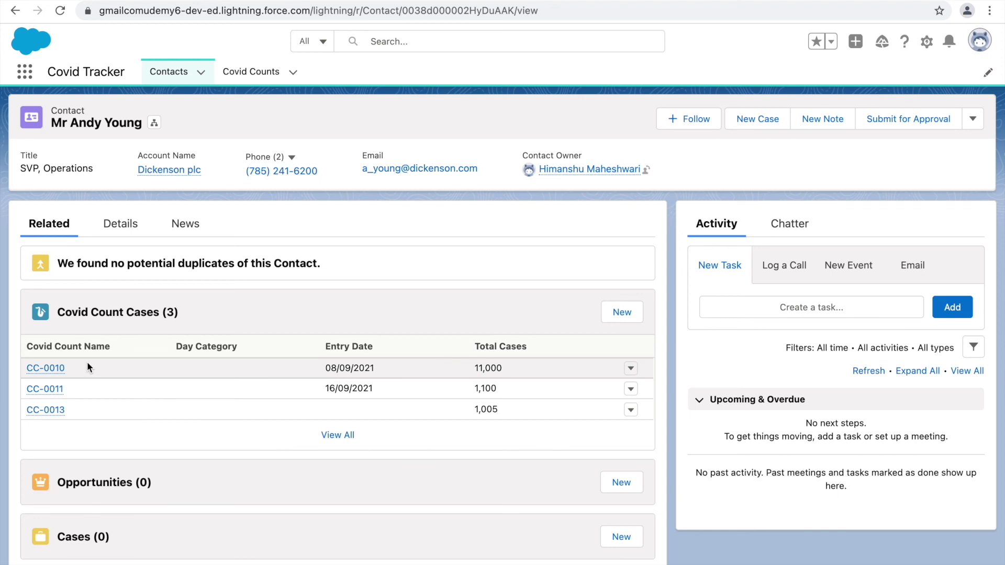
- Open CC-0010 from the contact's Covid Count Cases list, return through its Primary Contact Person, and view the contact's details
left_click(42, 369)
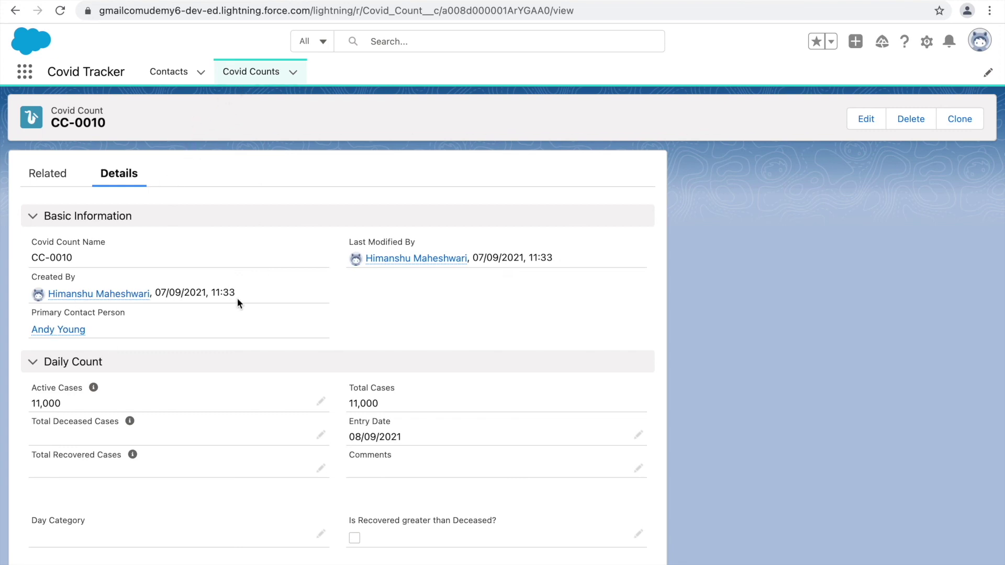
left_click(40, 331)
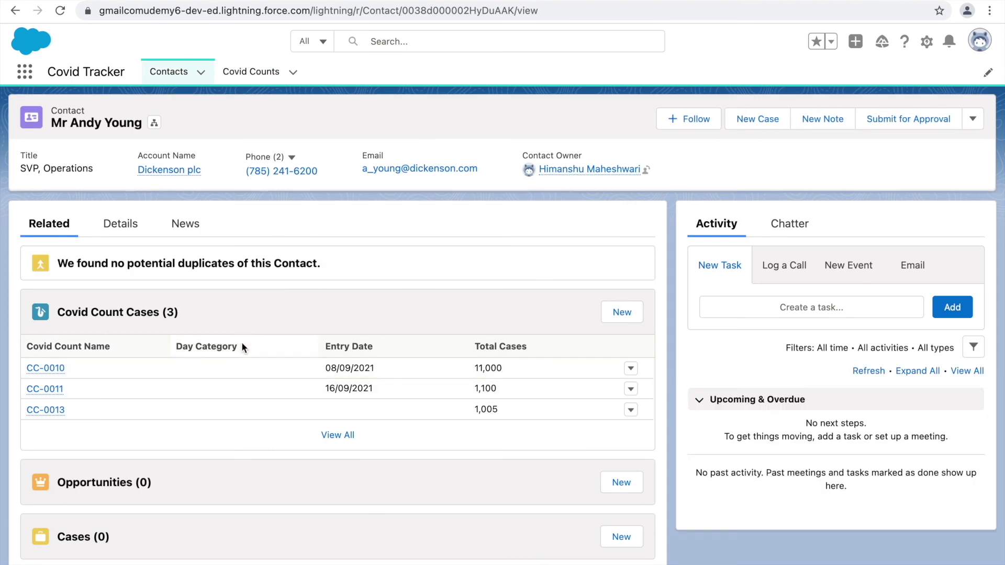
left_click(108, 220)
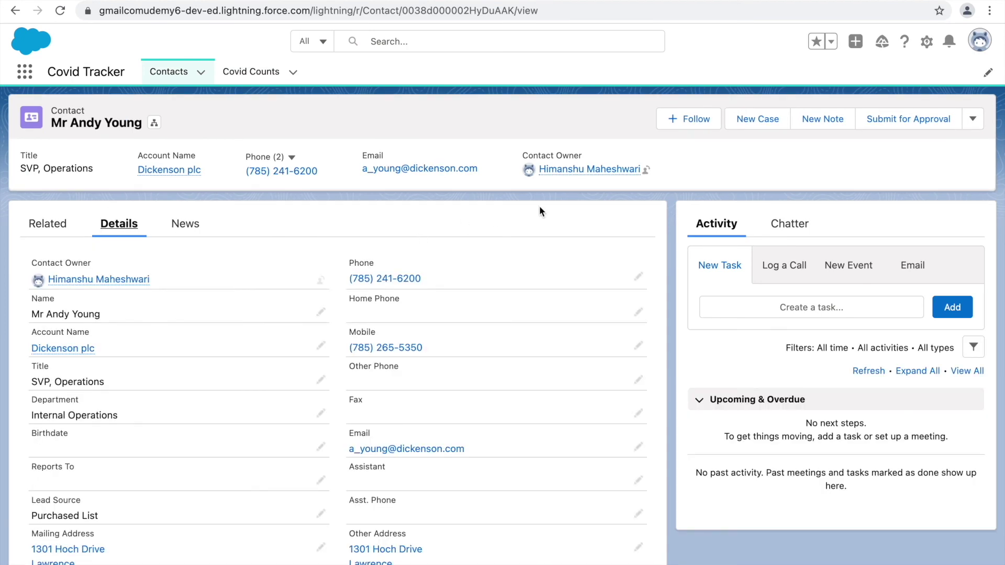